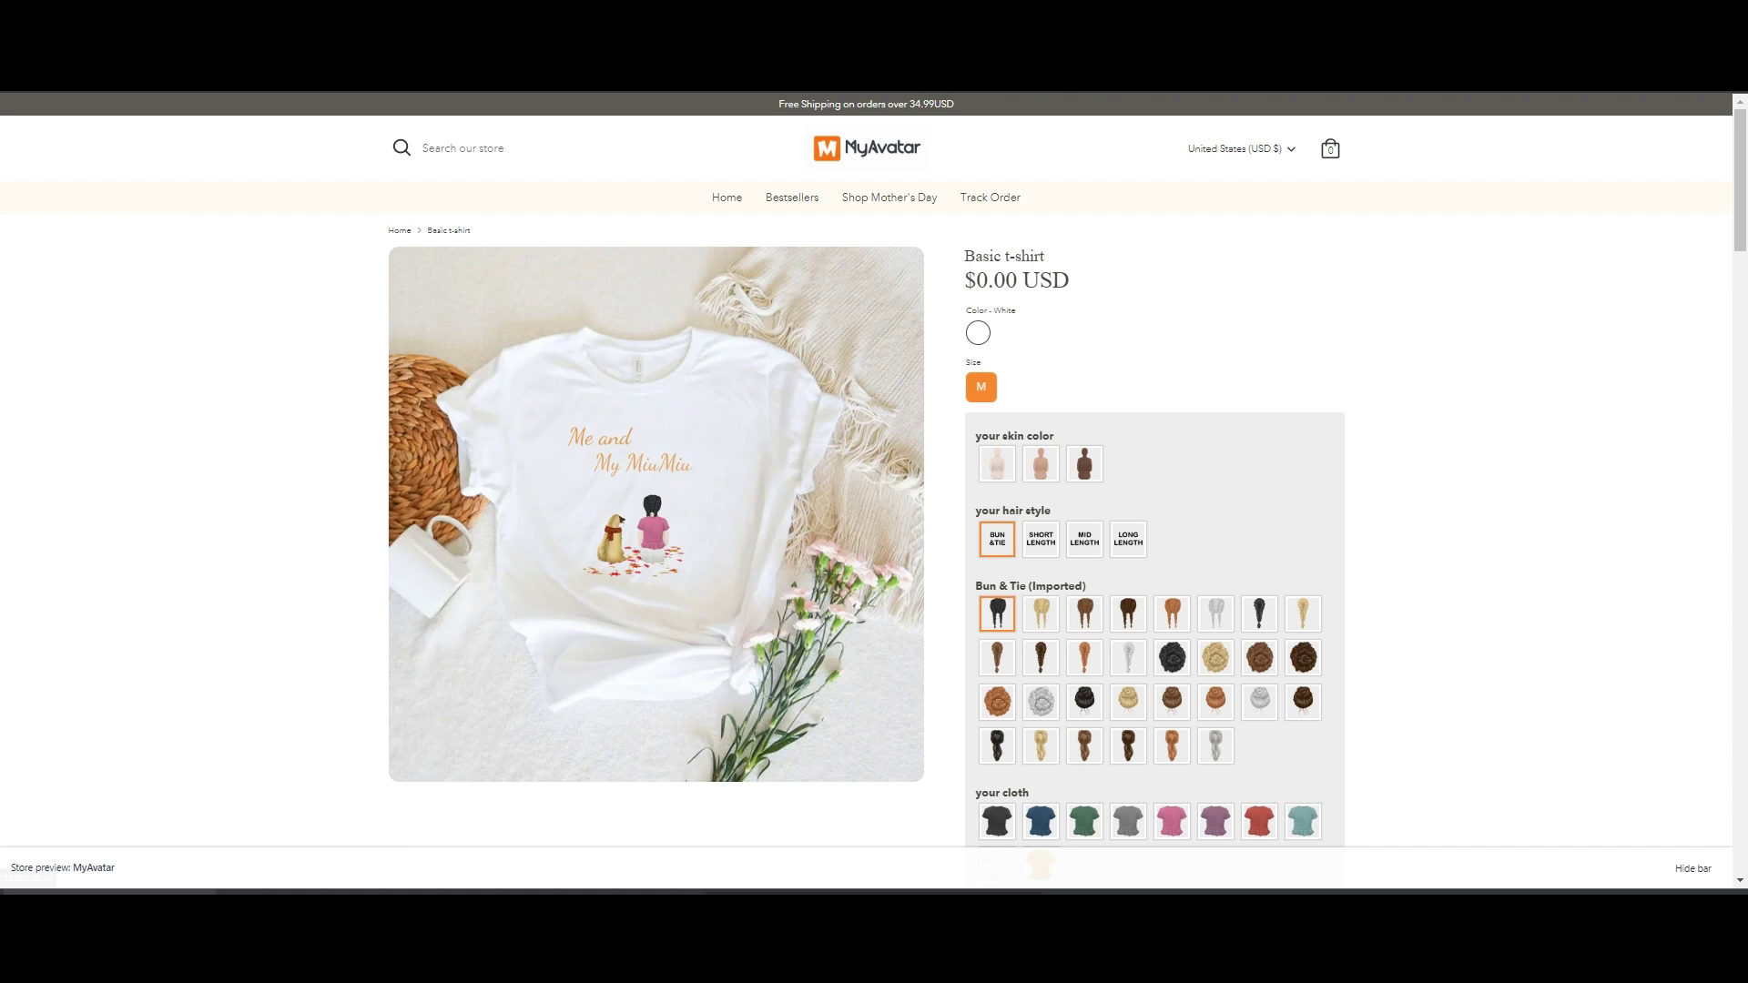
Switch from the Basic t-shirt store preview back to the Customily template editor window
mouse_move(1456, 82)
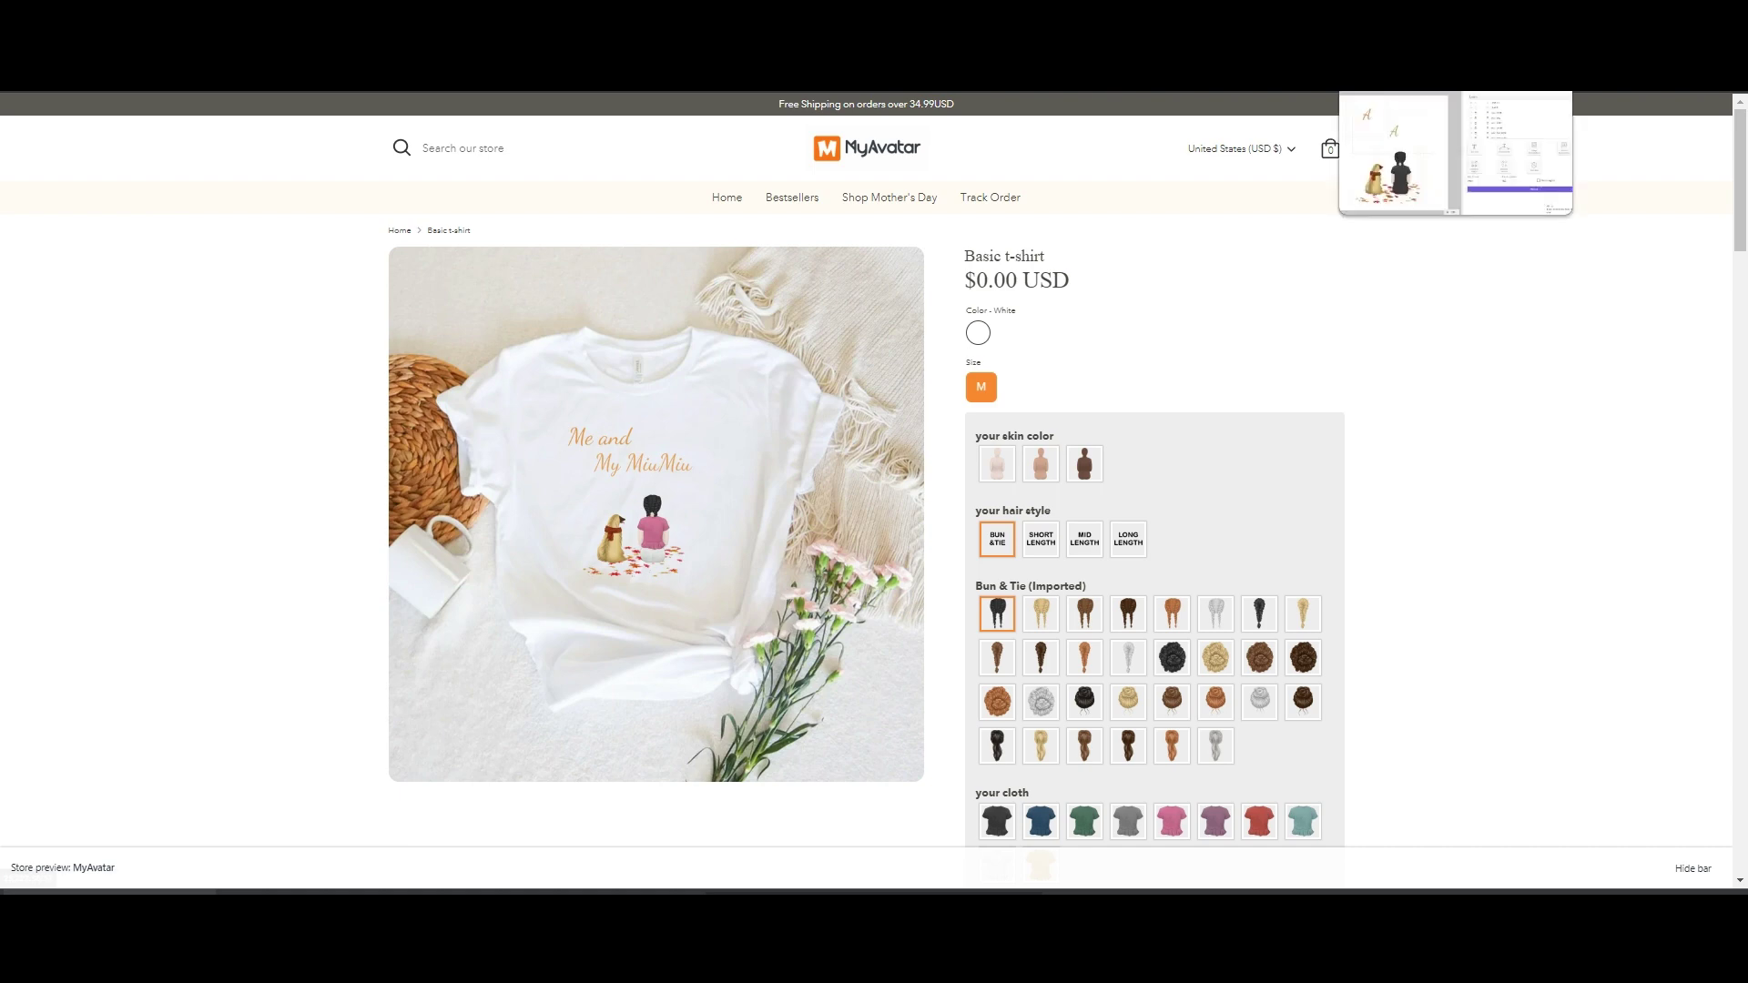
click(1516, 150)
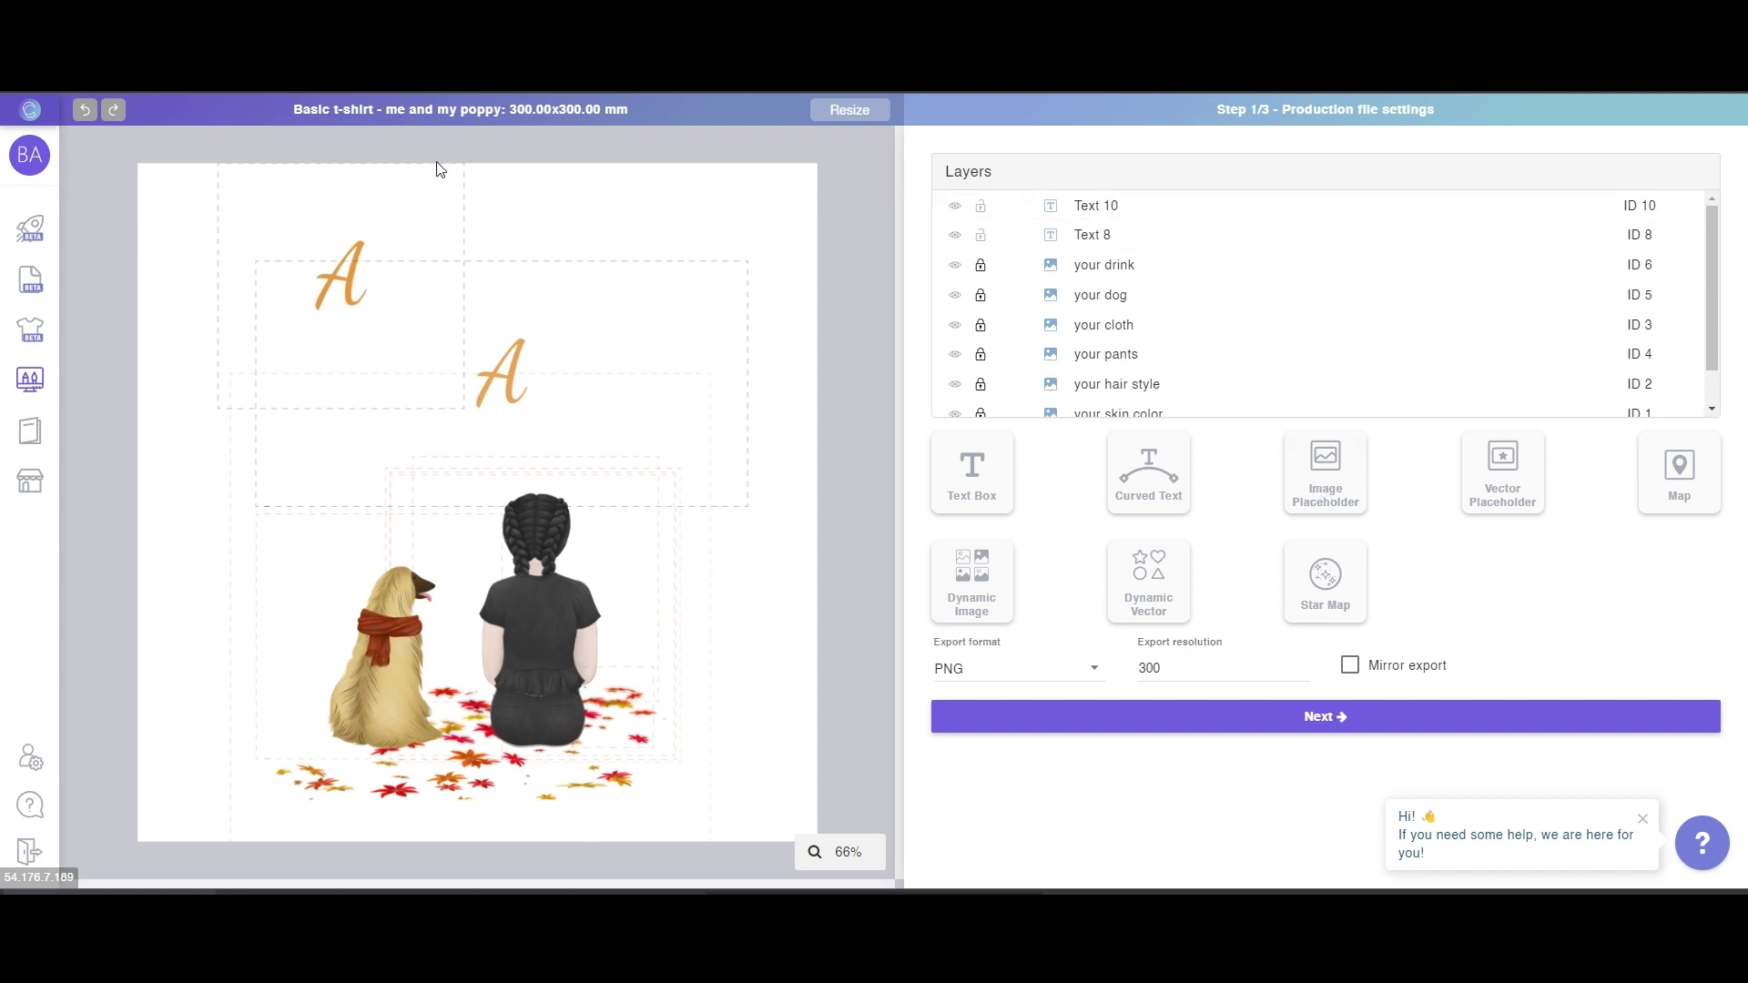
Advance the me and my poppy template to Step 2/3 Preview settings
click(1268, 717)
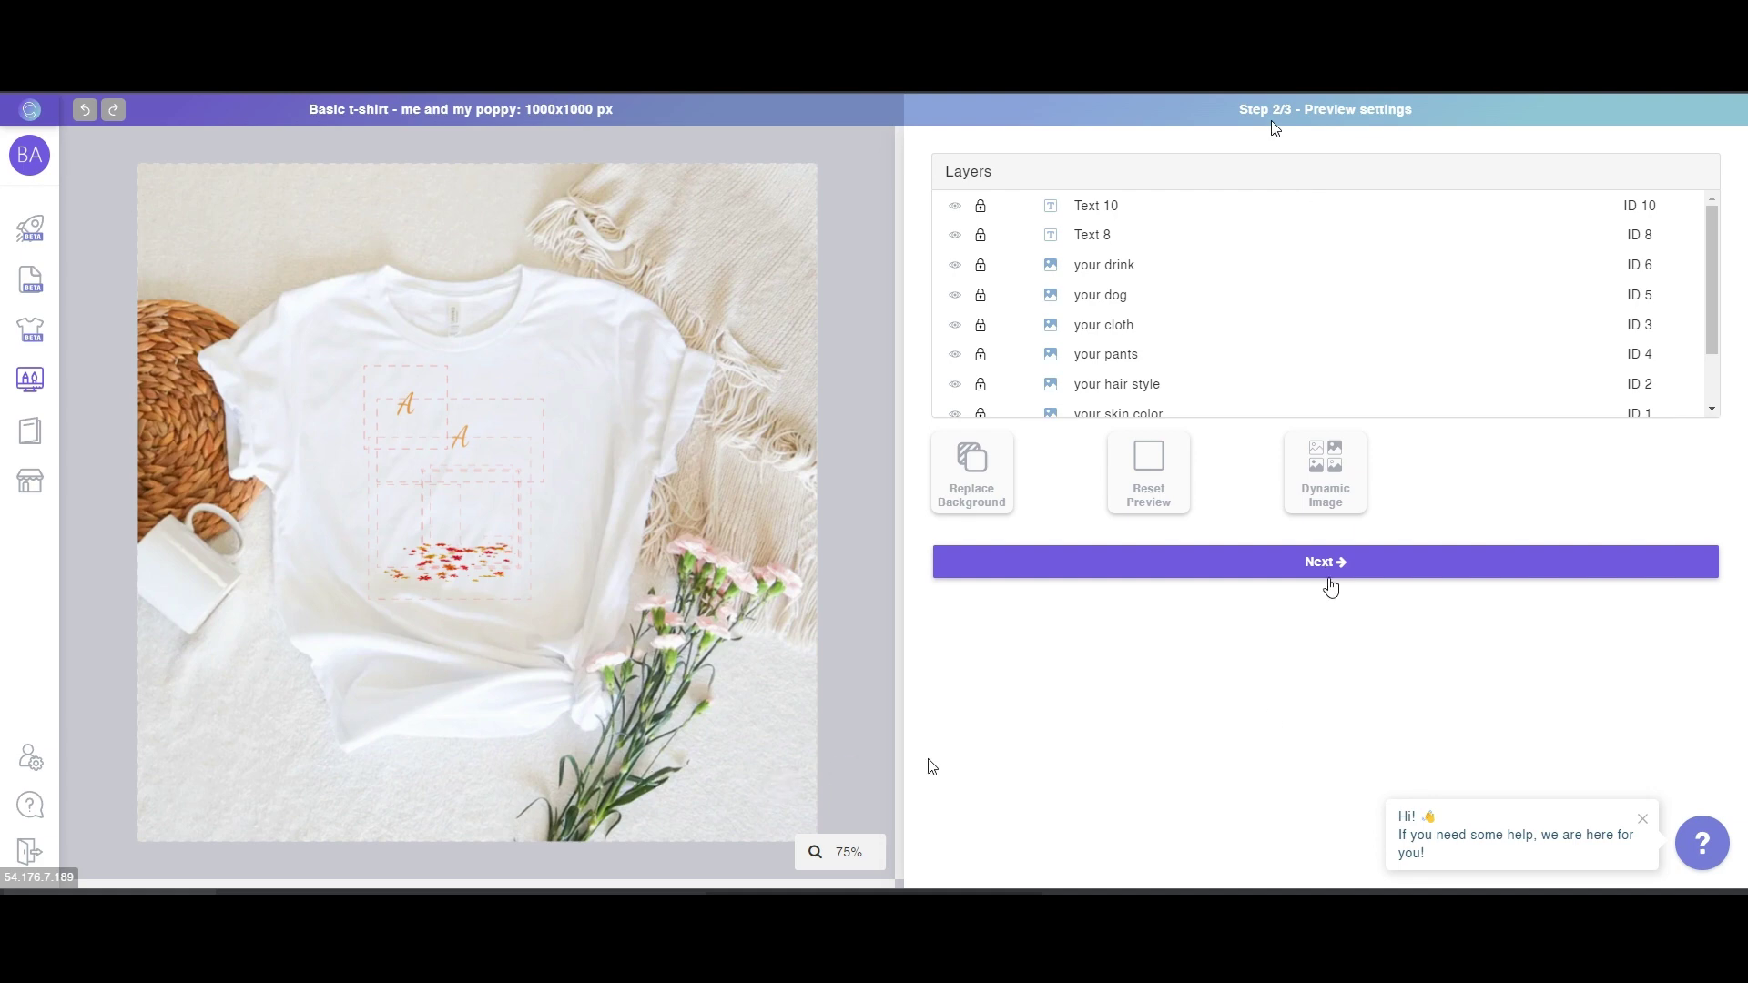
Move on to Step 3/3 Template Review, then bring up the Basic t-shirt store page
click(1324, 565)
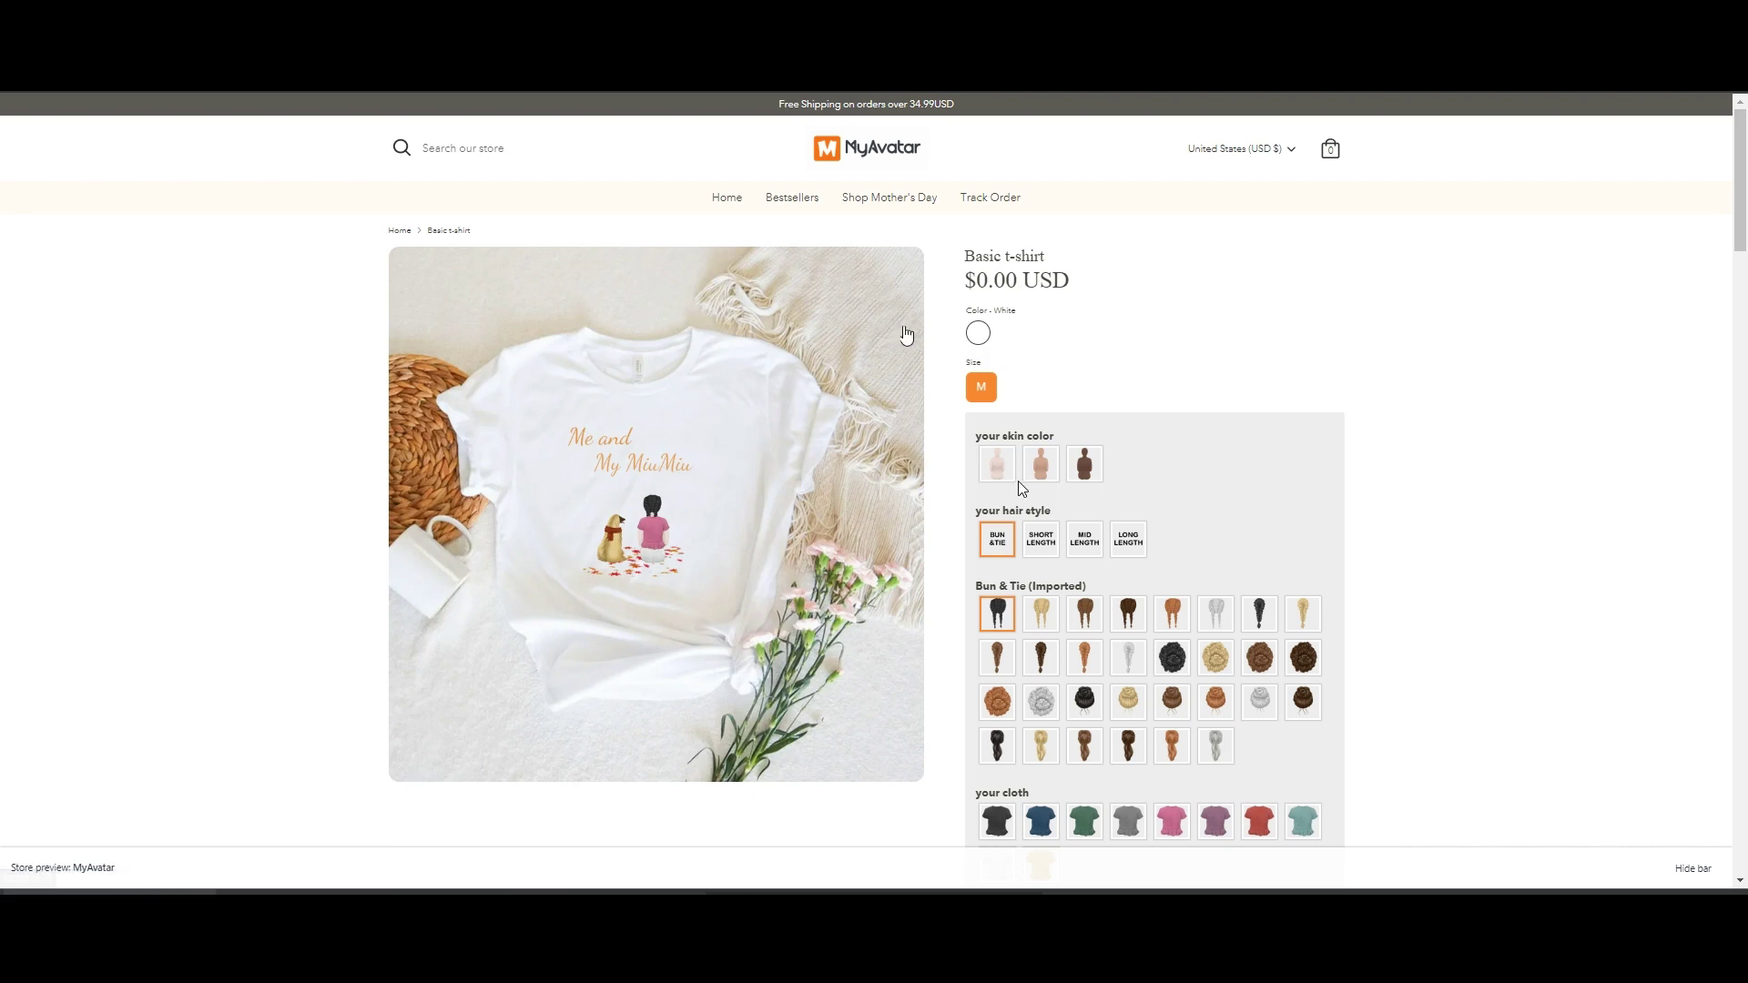
Give the avatar the darkest skin colour, Short Length hair style and blonde hair
click(999, 466)
click(1041, 469)
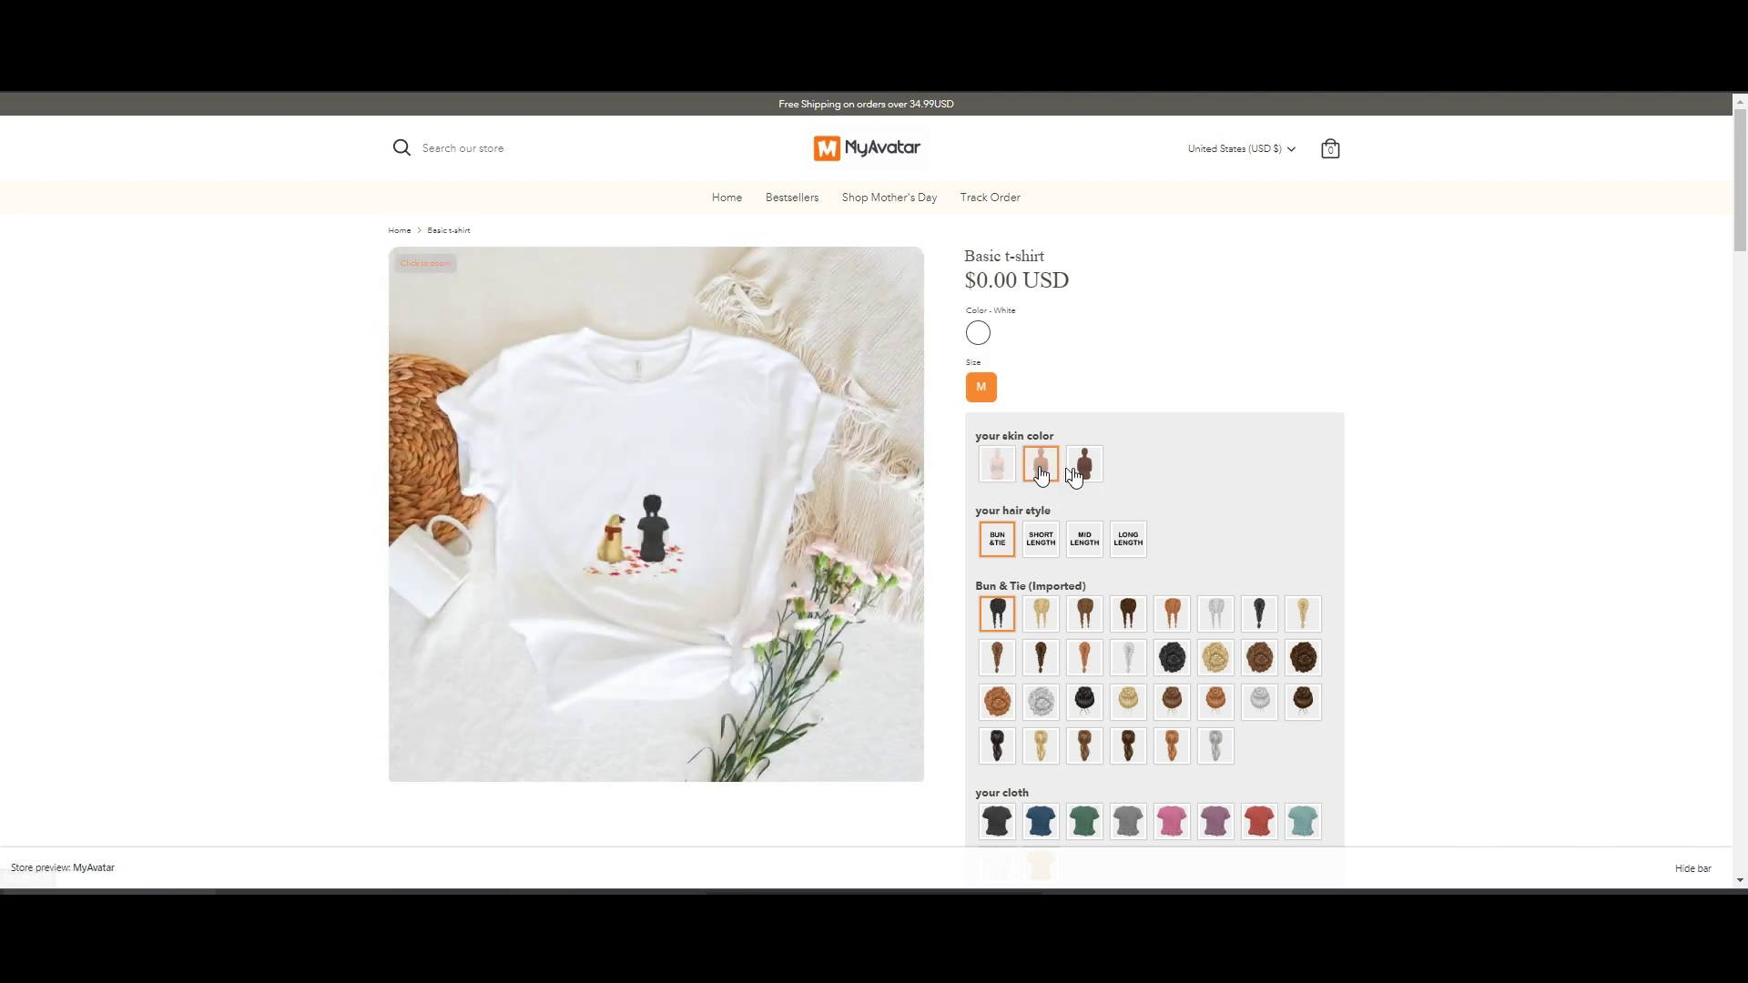
click(1083, 468)
click(1040, 539)
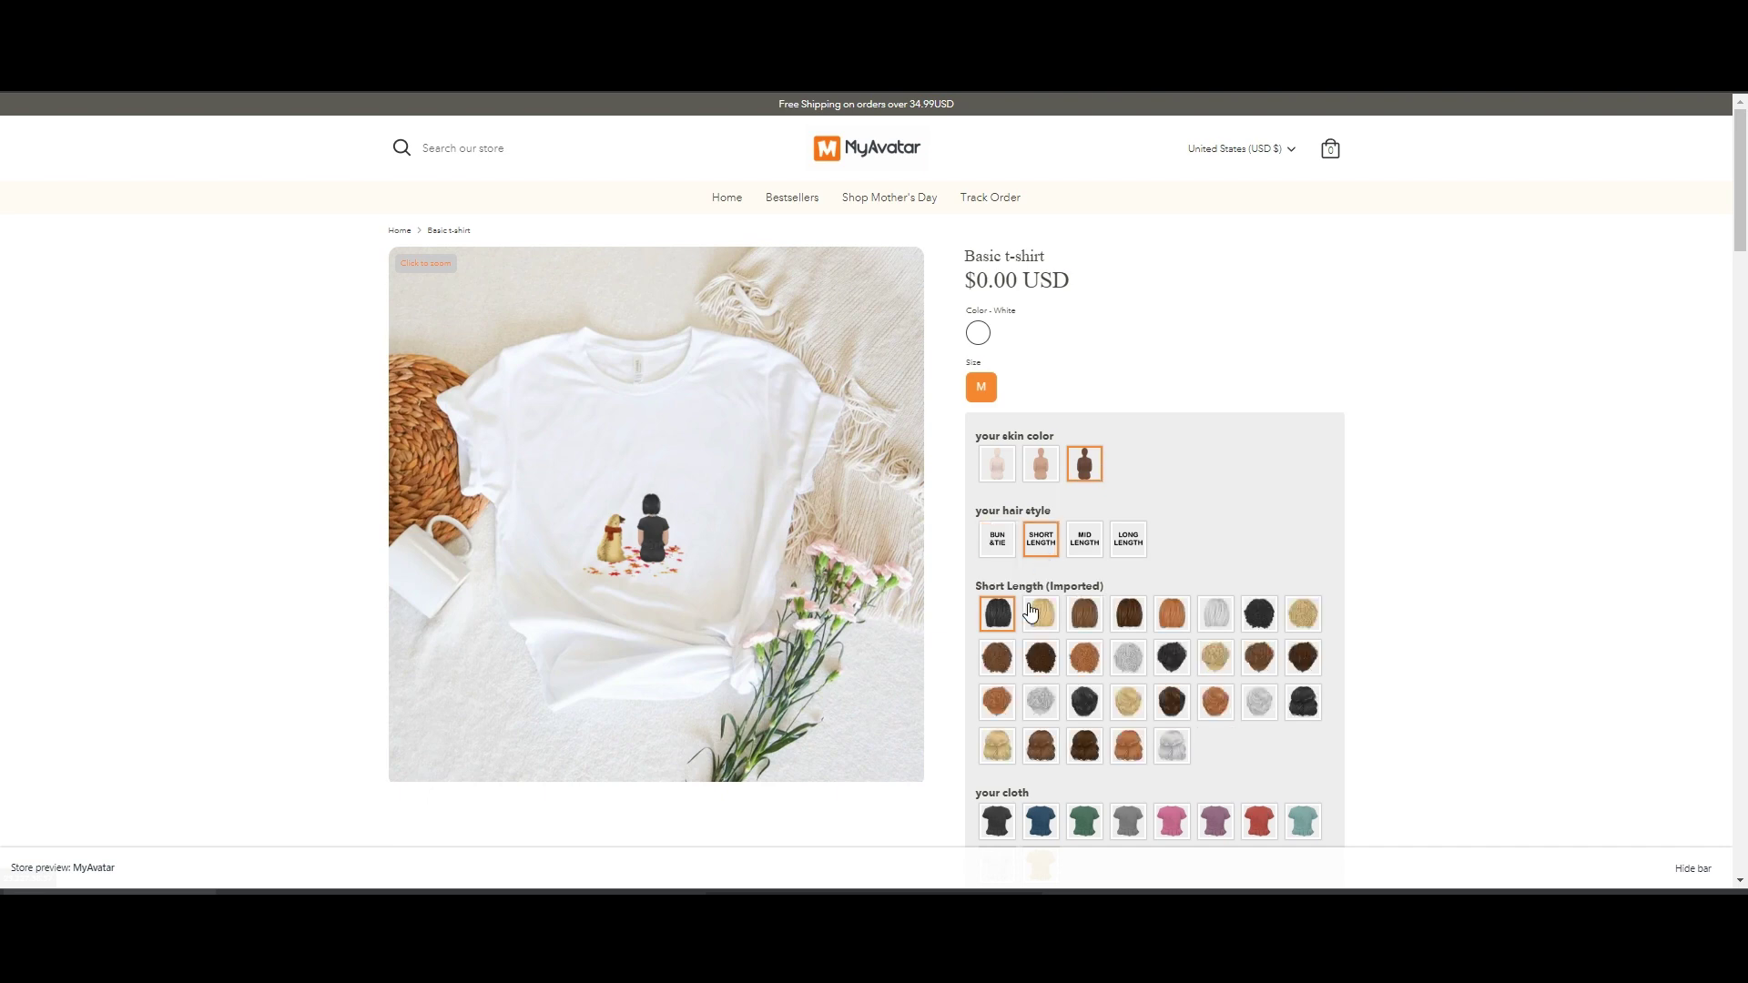
click(1036, 614)
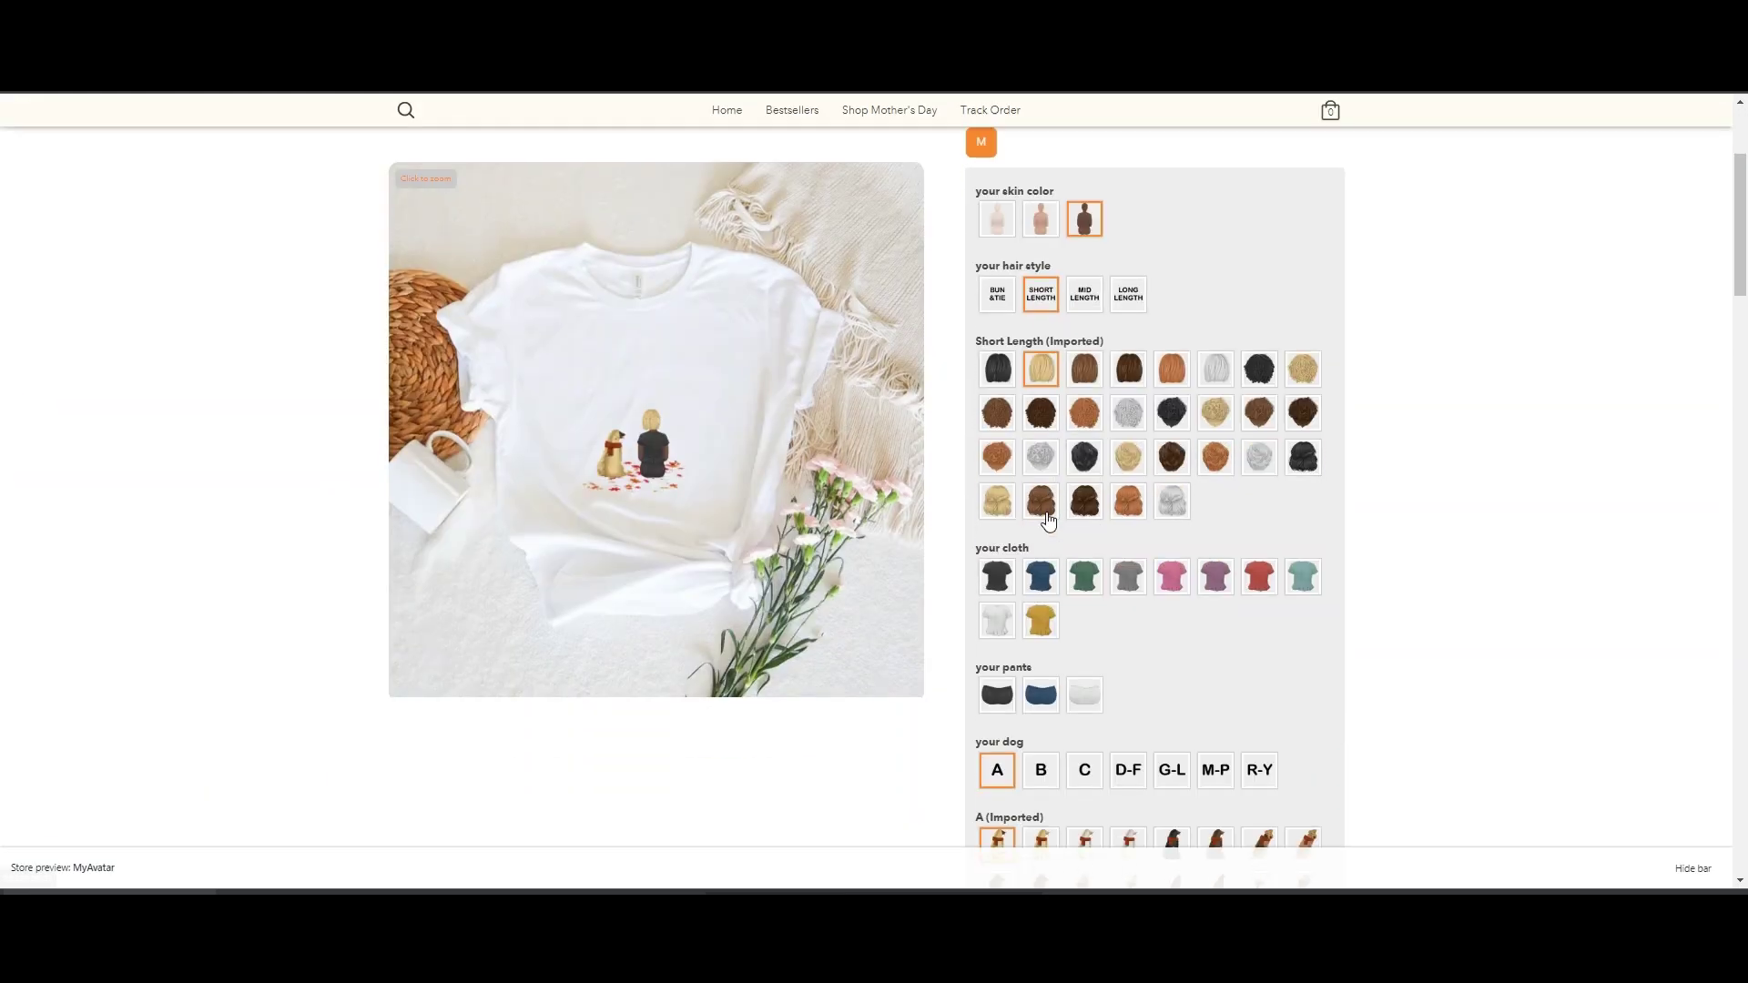
Pick the blue cloth and the third dog from A (Imported), then return to Template Review
scroll(1048, 521, down, 4)
click(1040, 224)
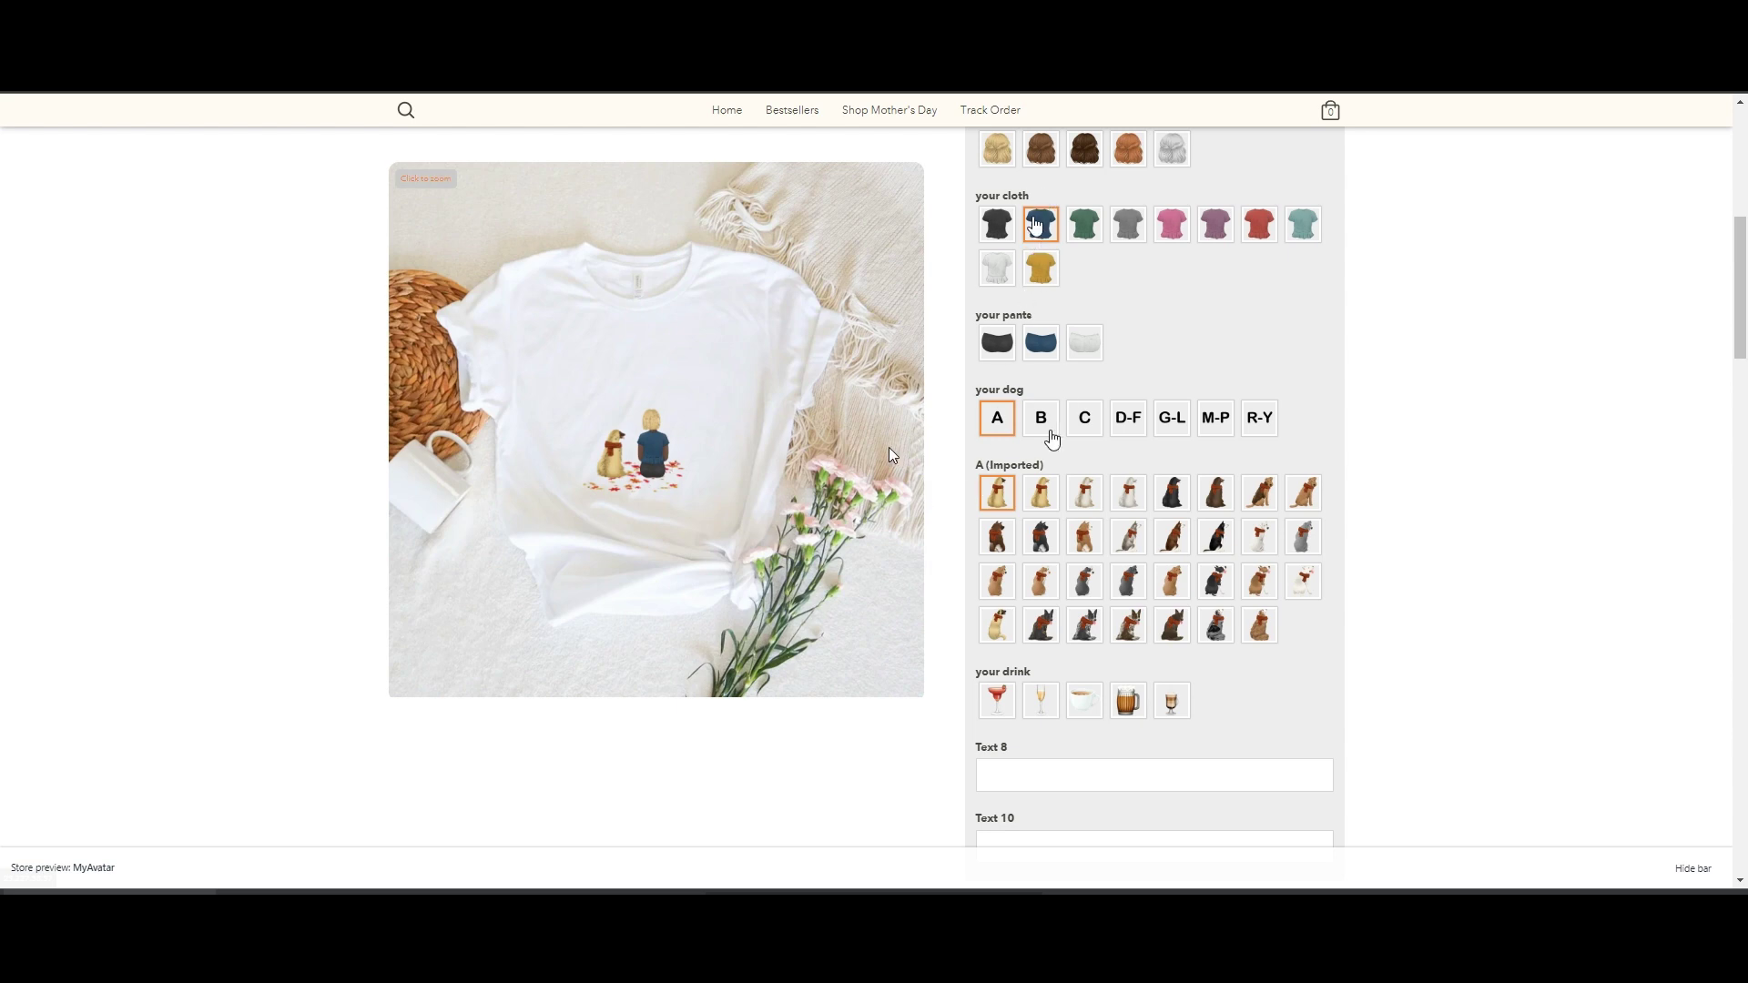
click(1084, 510)
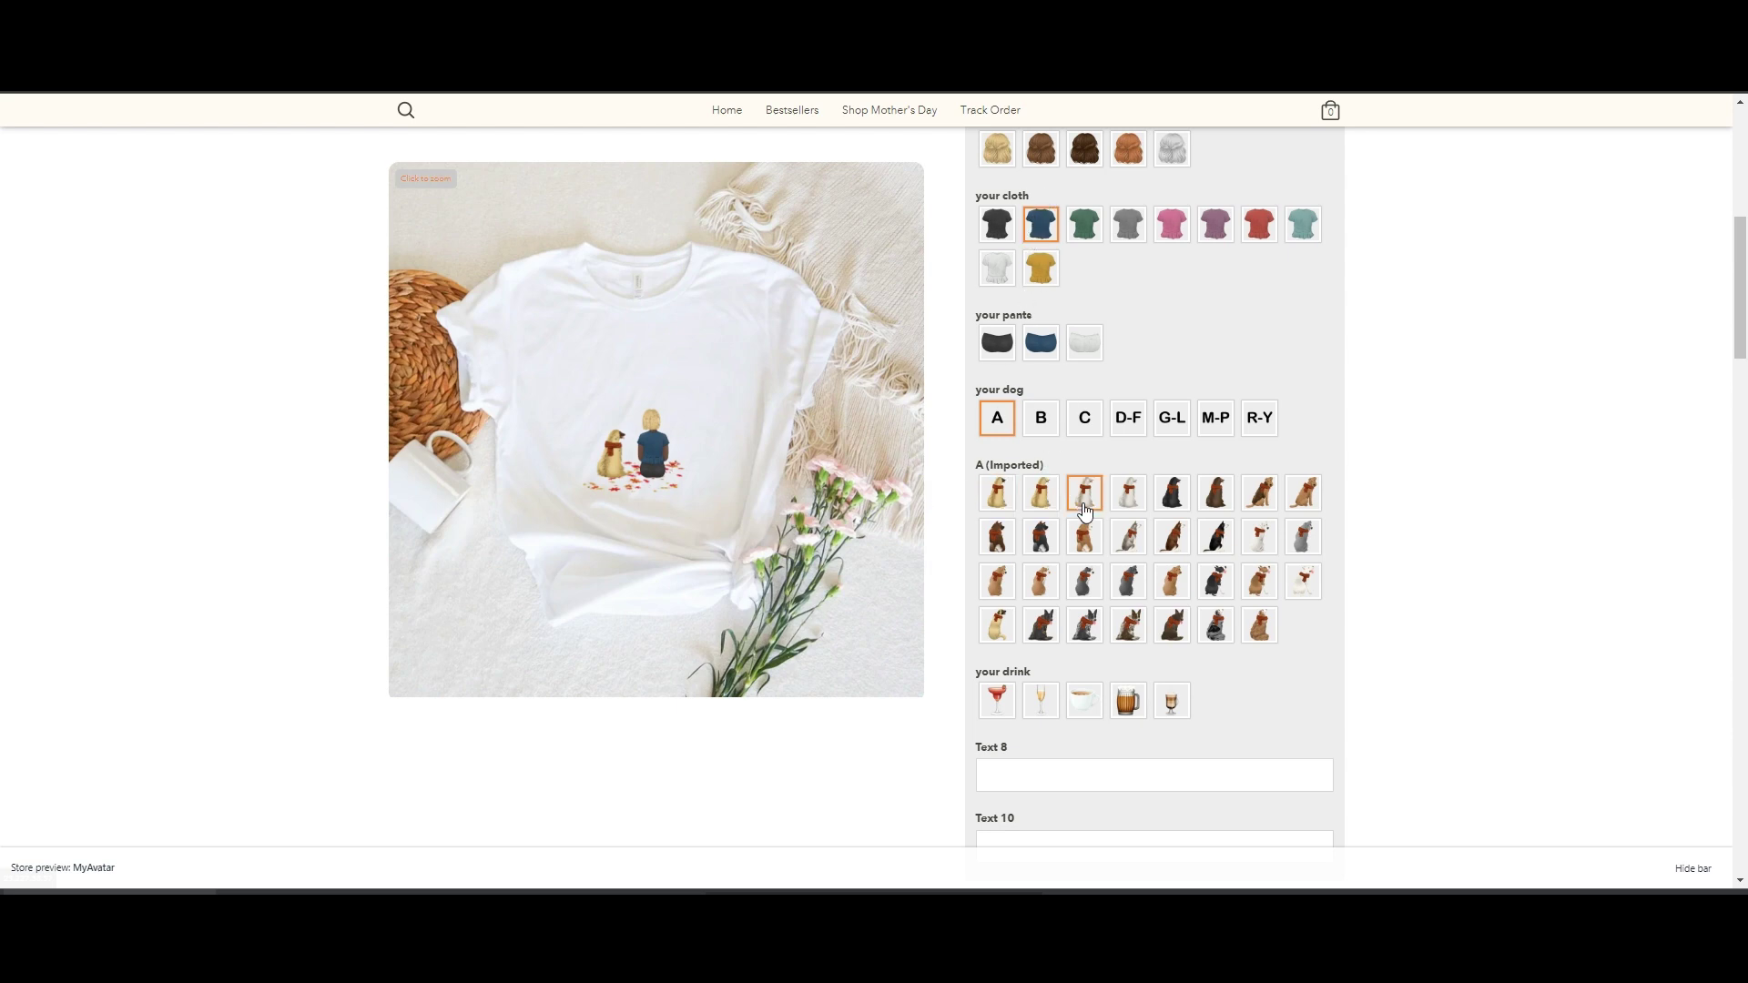
scroll(1084, 512, down, 3)
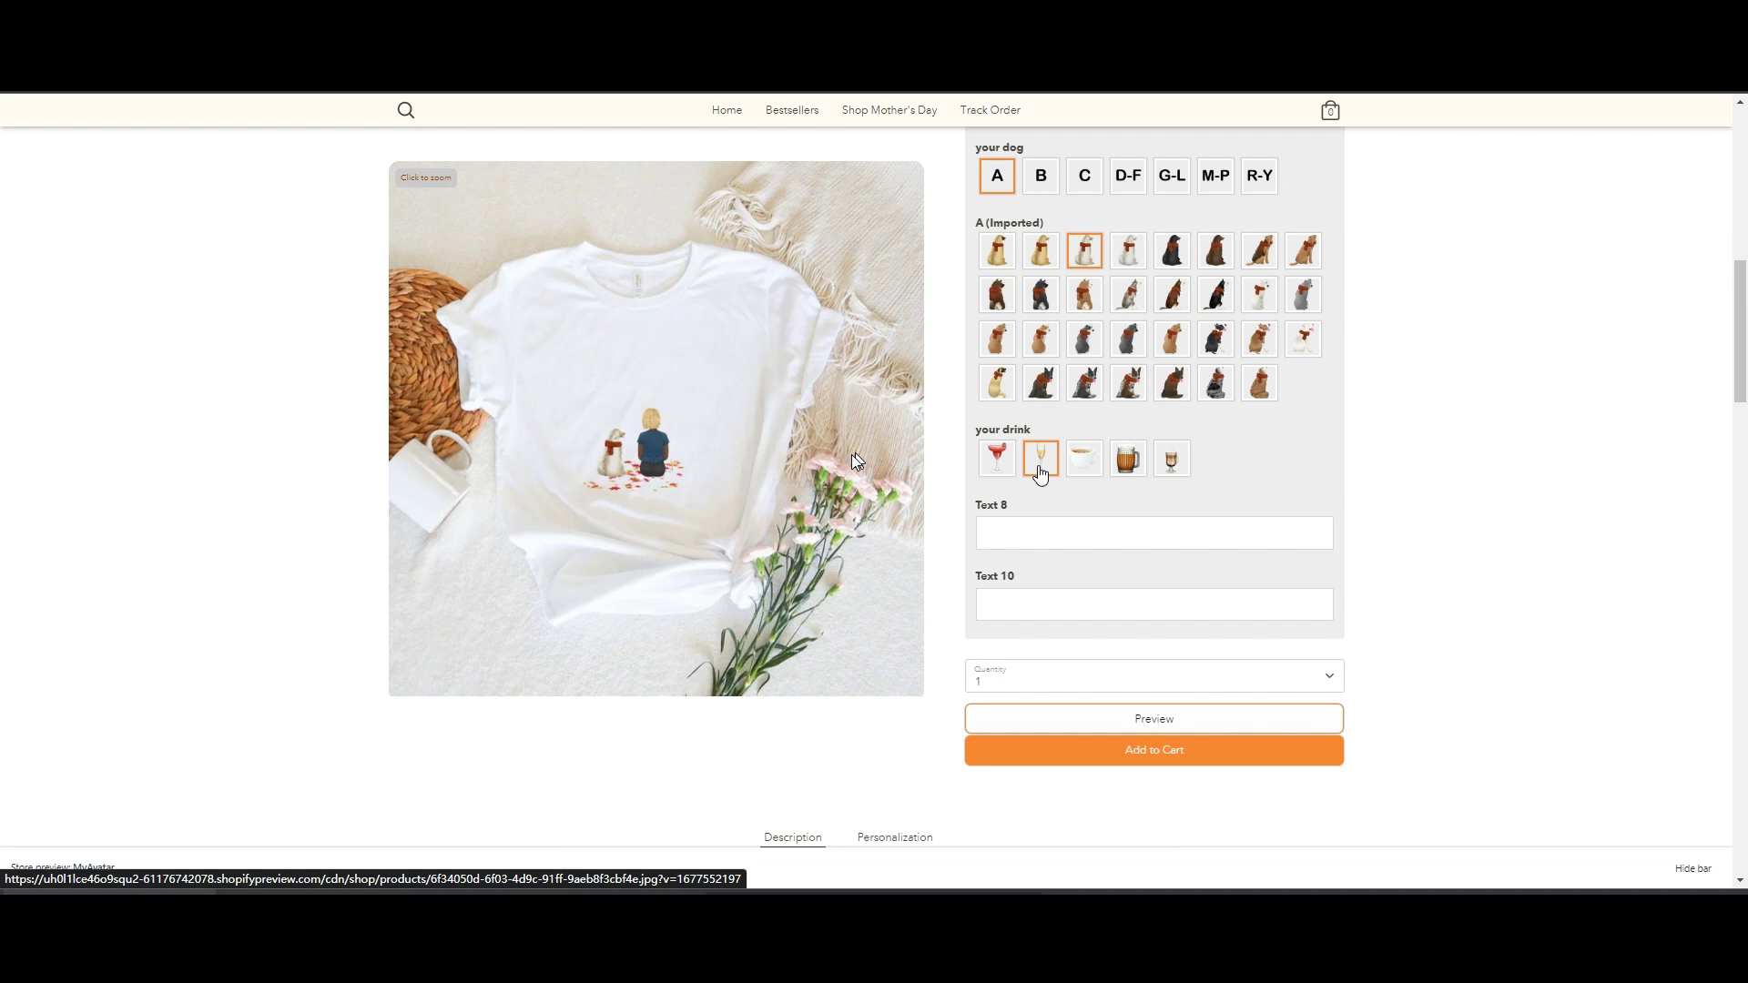
click(1269, 87)
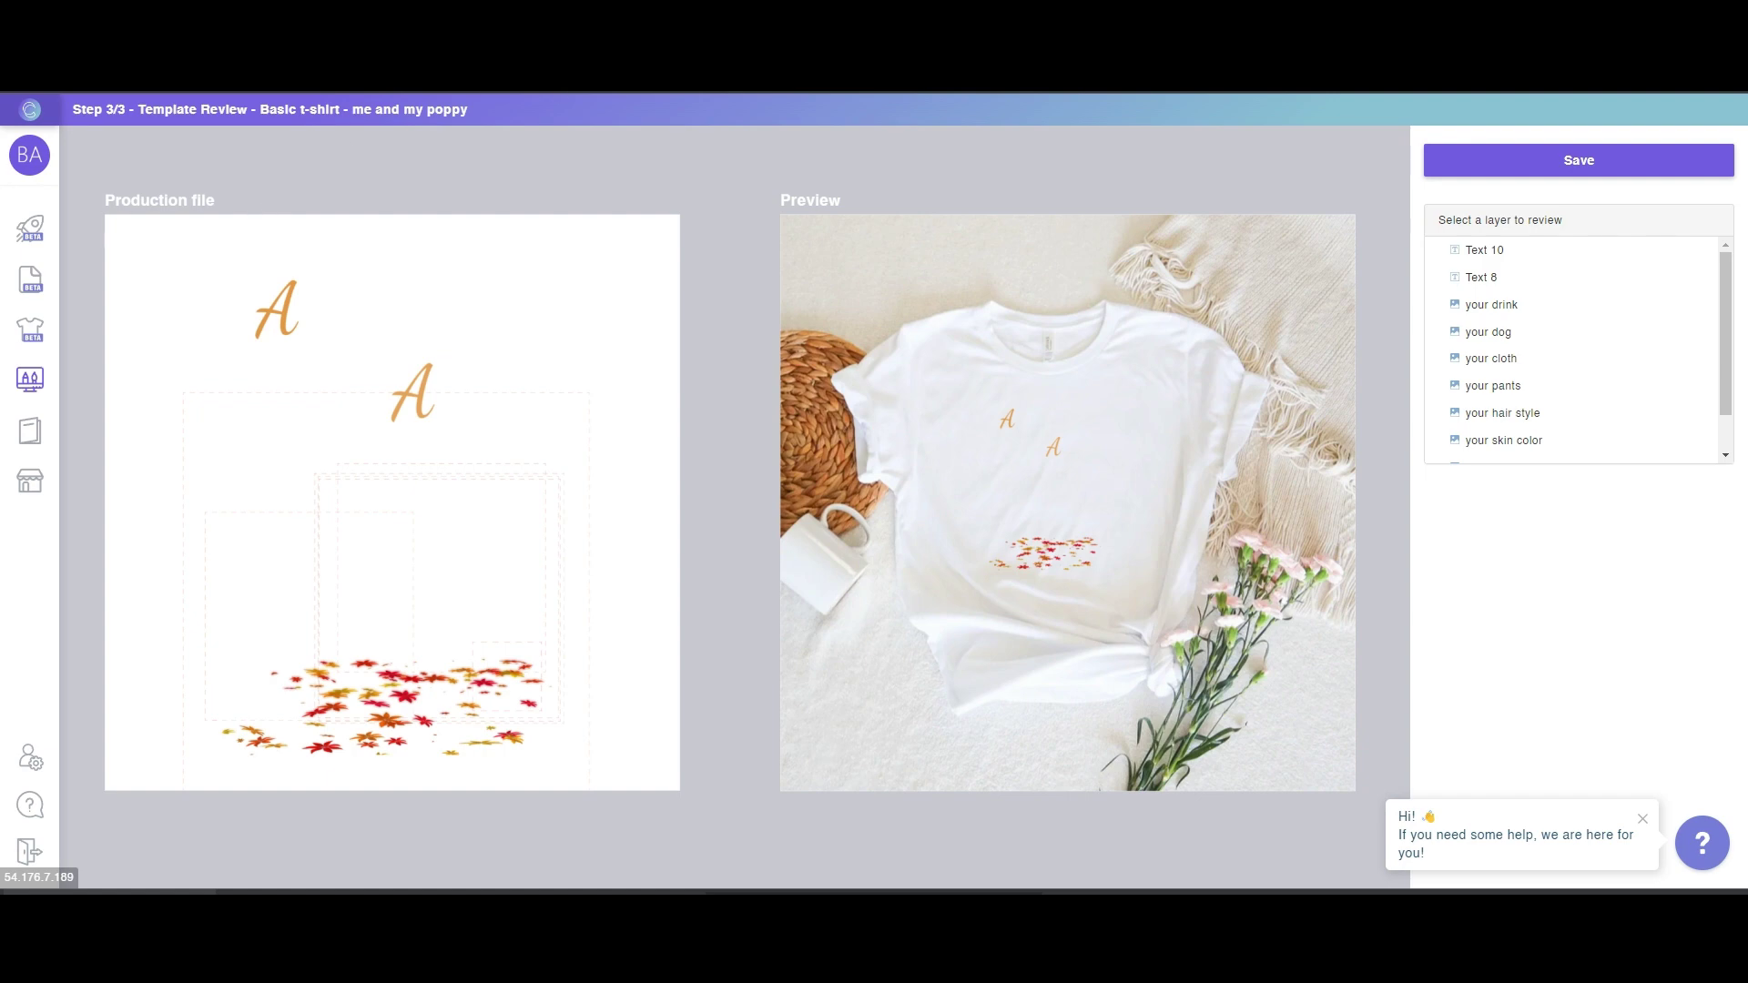
Go back from Template Review to Step 1/3 Production file settings
mouse_move(1376, 45)
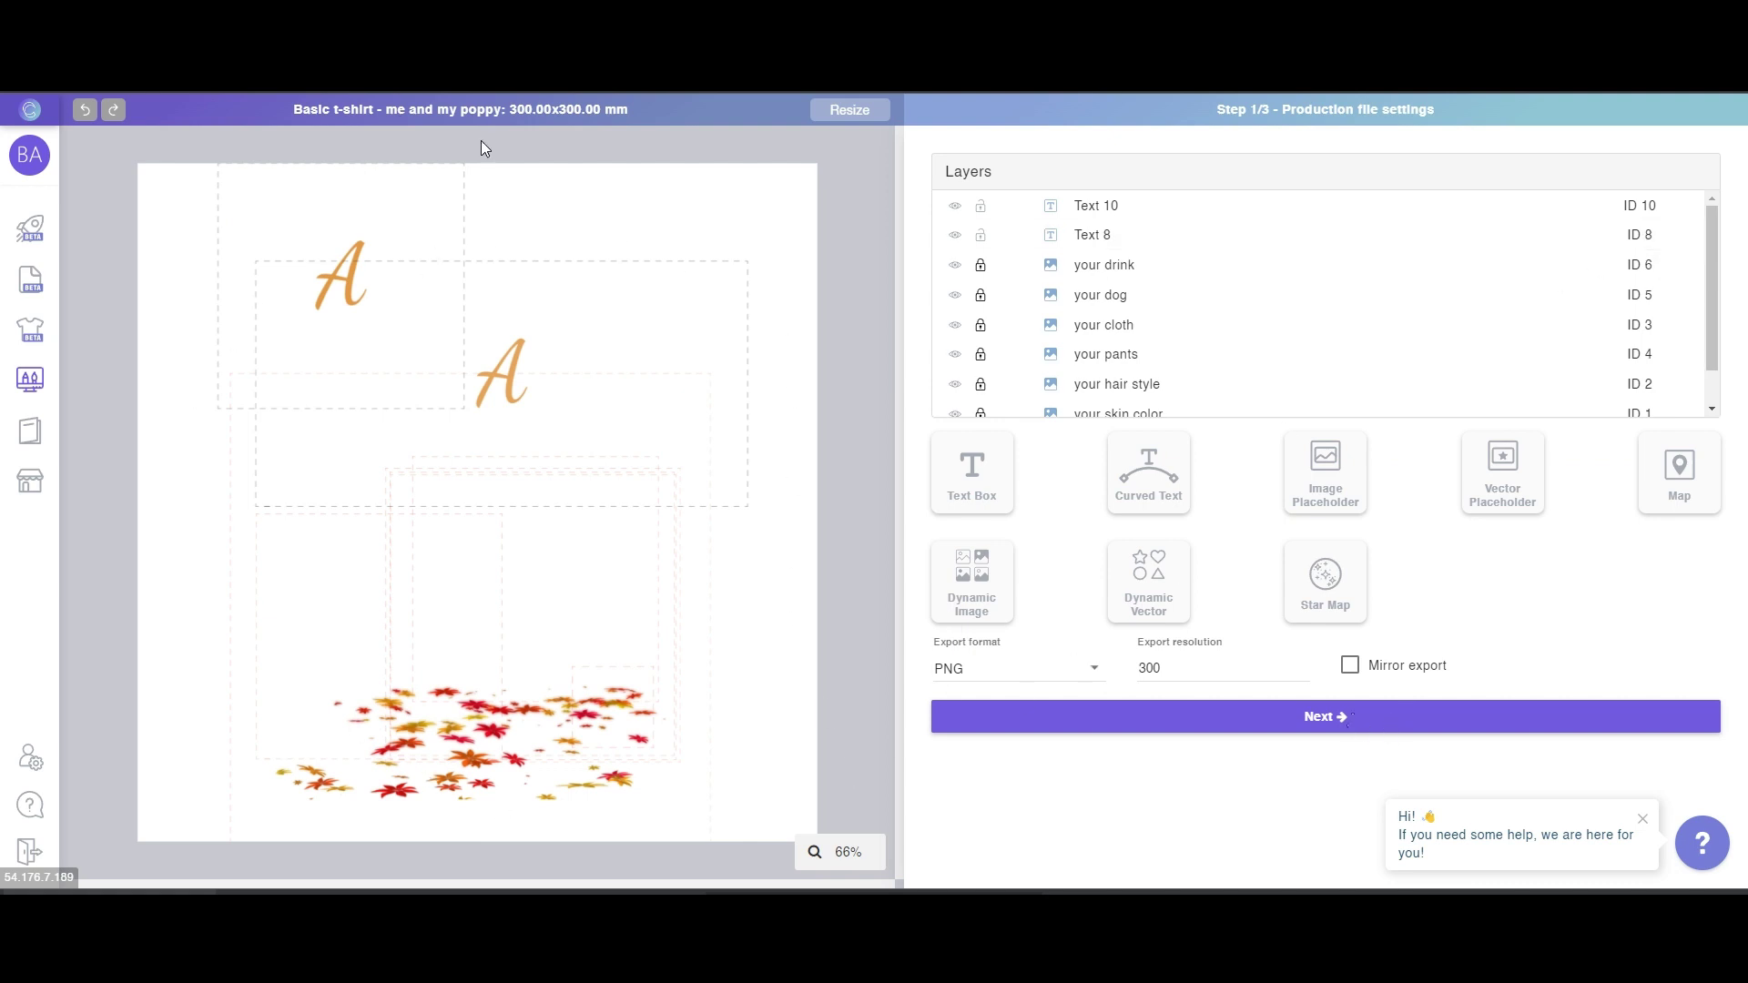
Step through Preview settings to the Template Review once more
click(1349, 719)
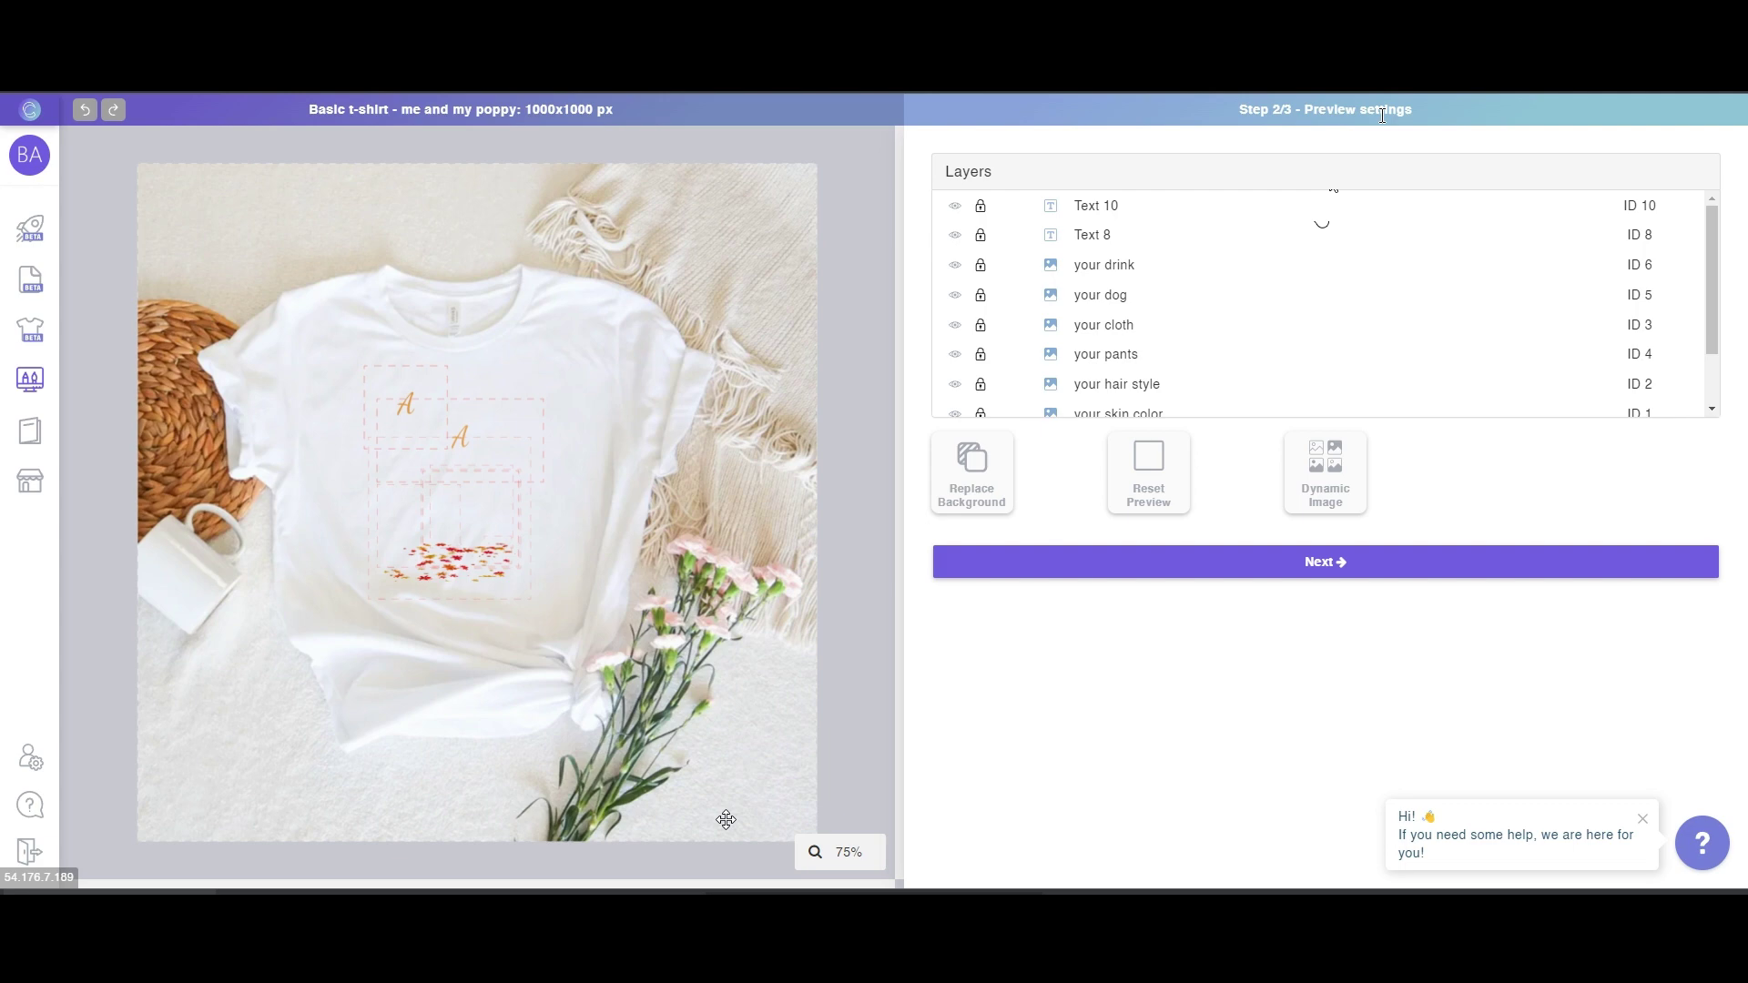
click(1038, 566)
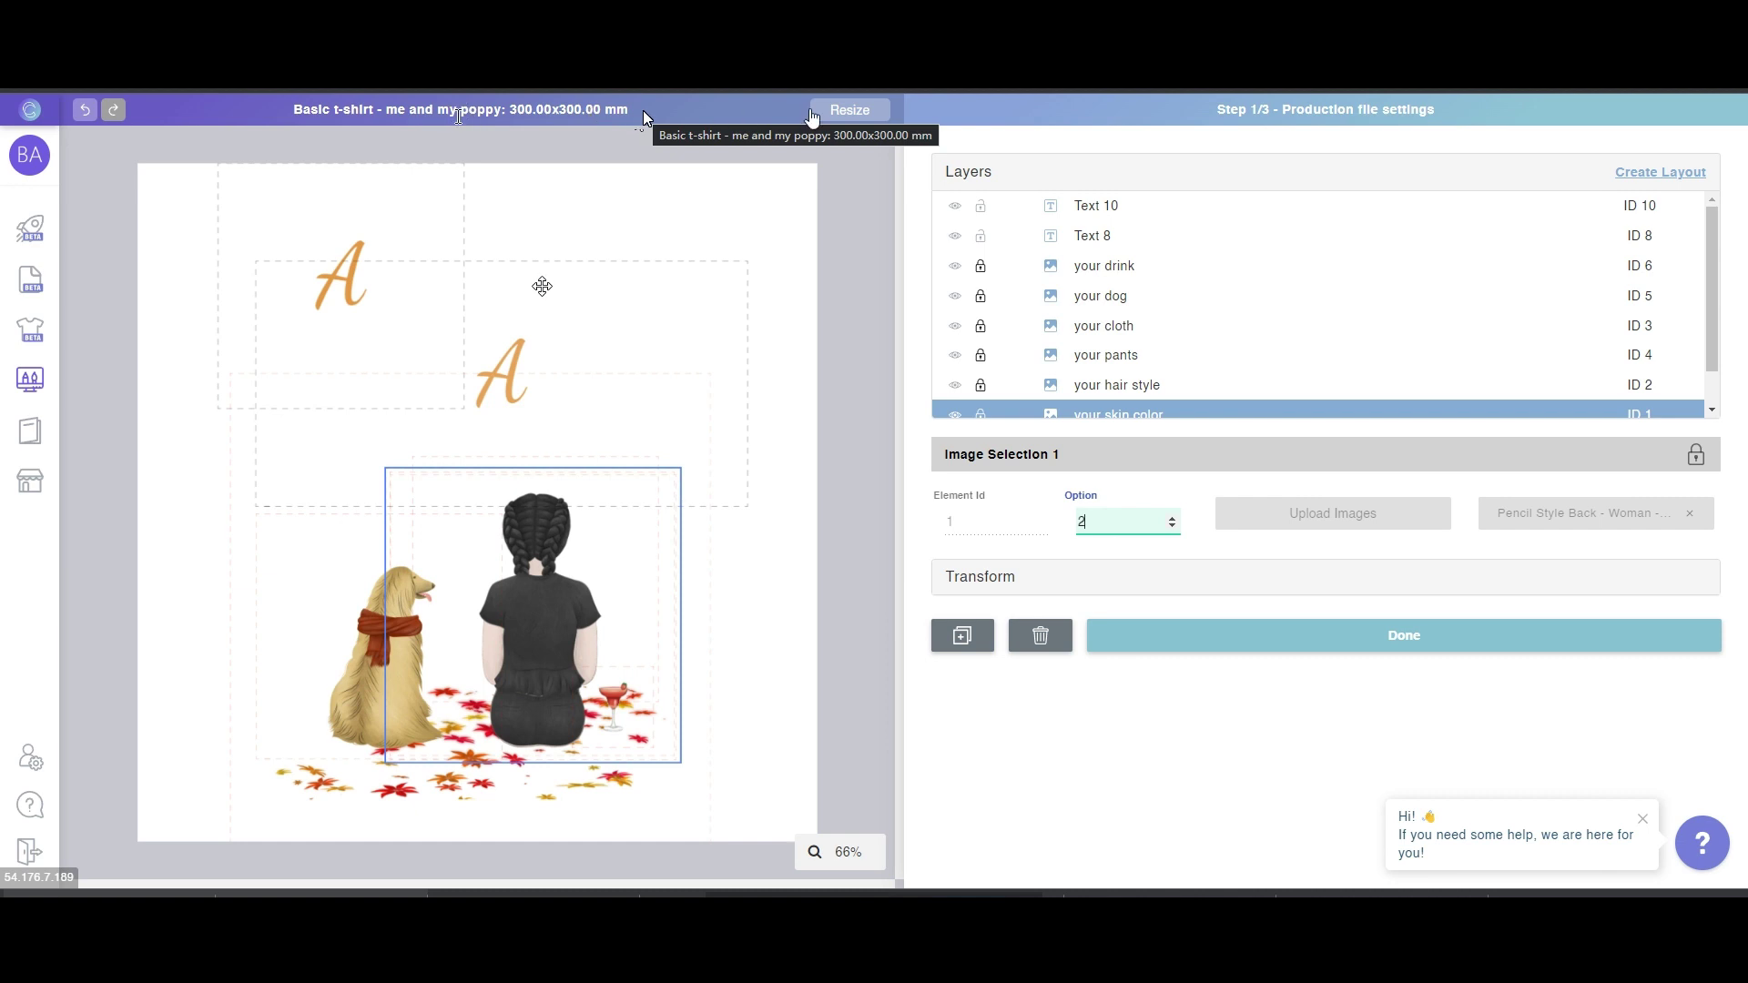
Keep the page at 300 × 300 mm in Resize and finish the skin colour layer's Image Selection
click(820, 109)
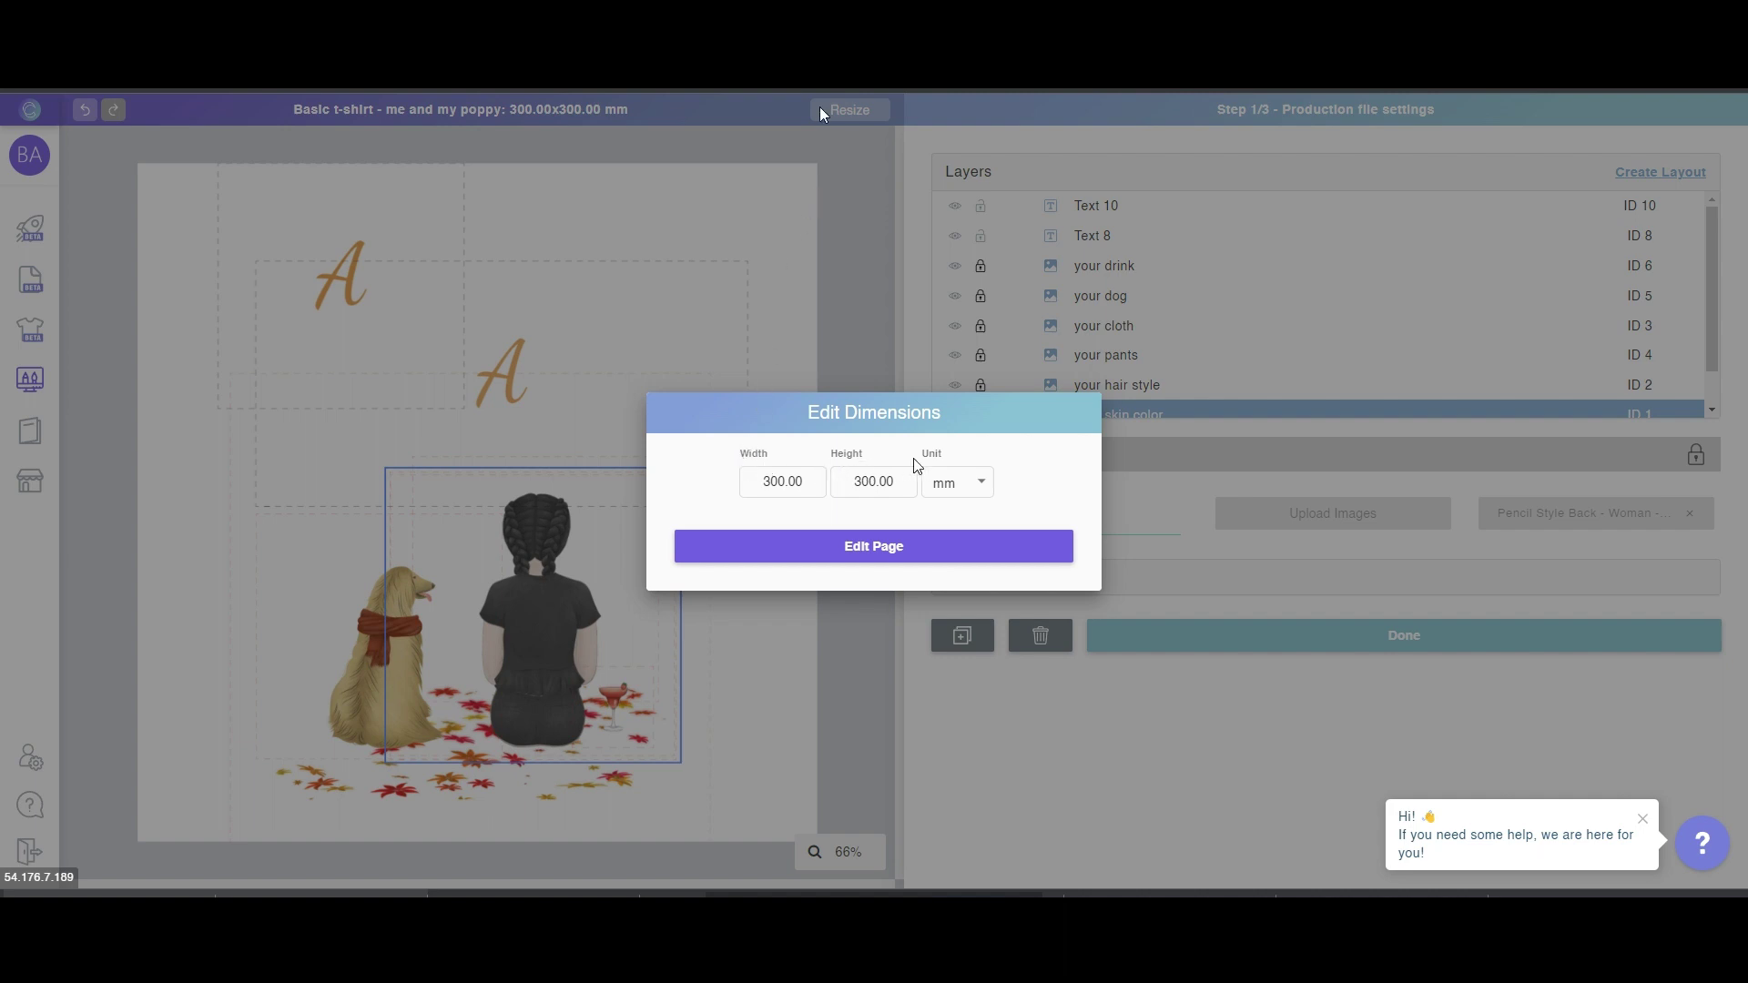
click(975, 484)
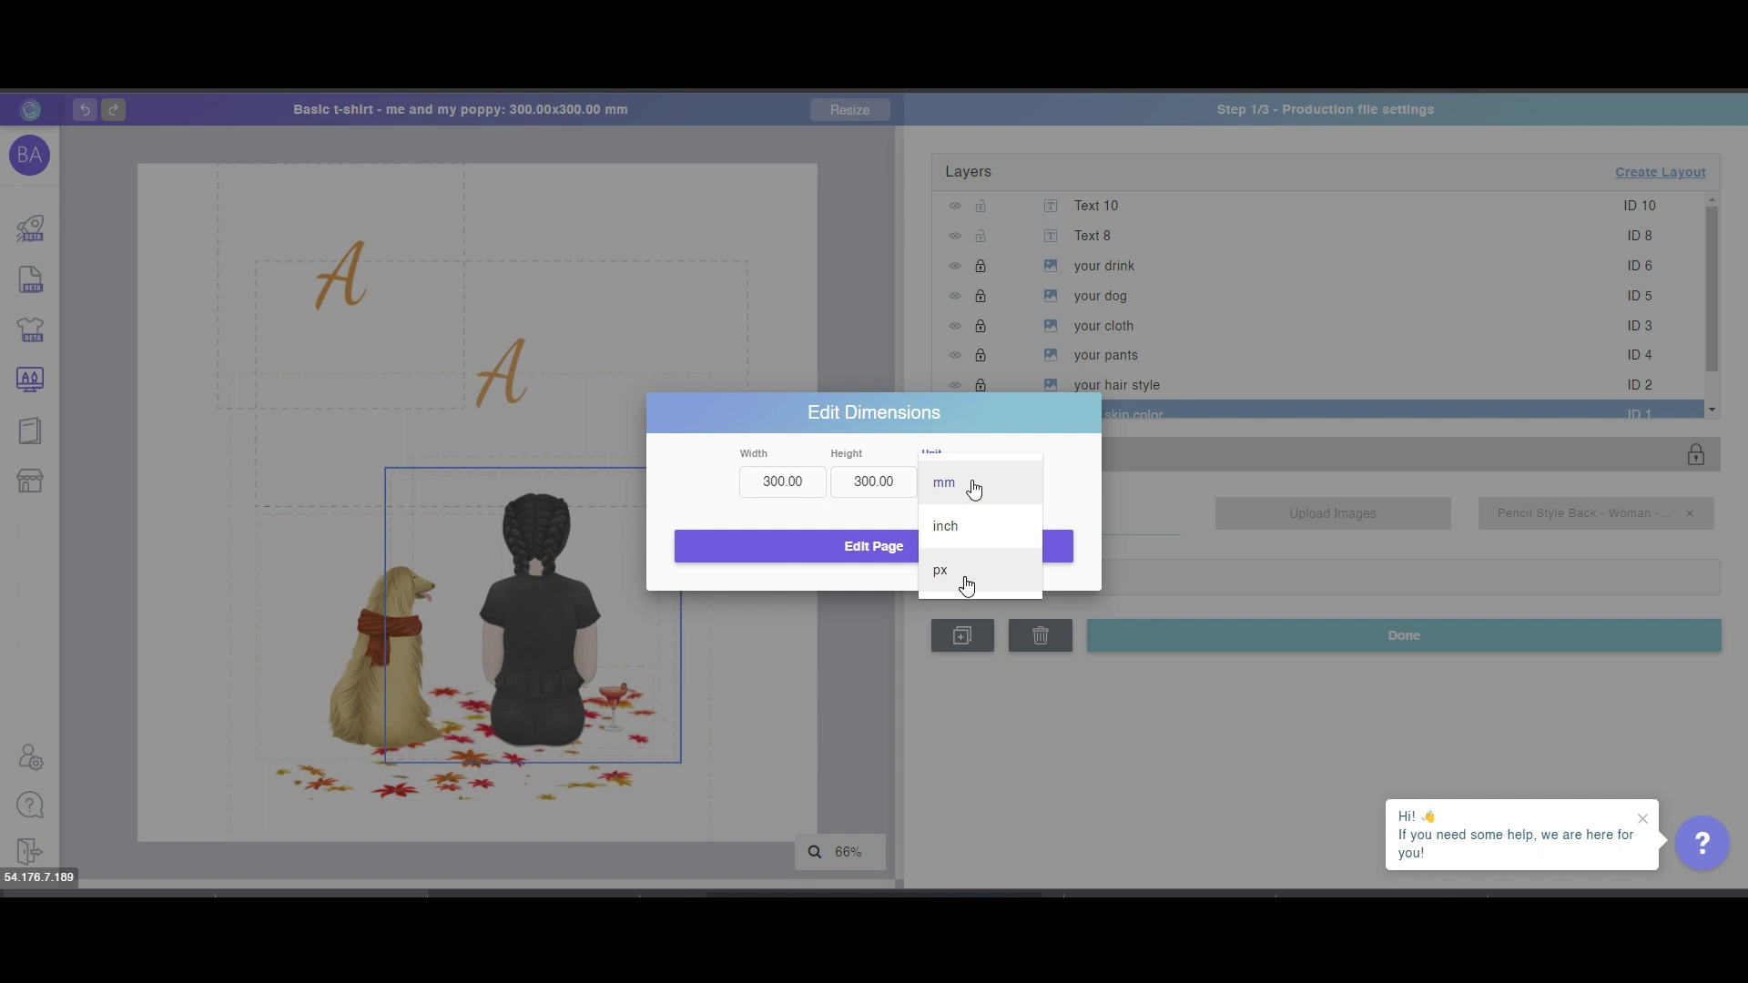
click(1069, 475)
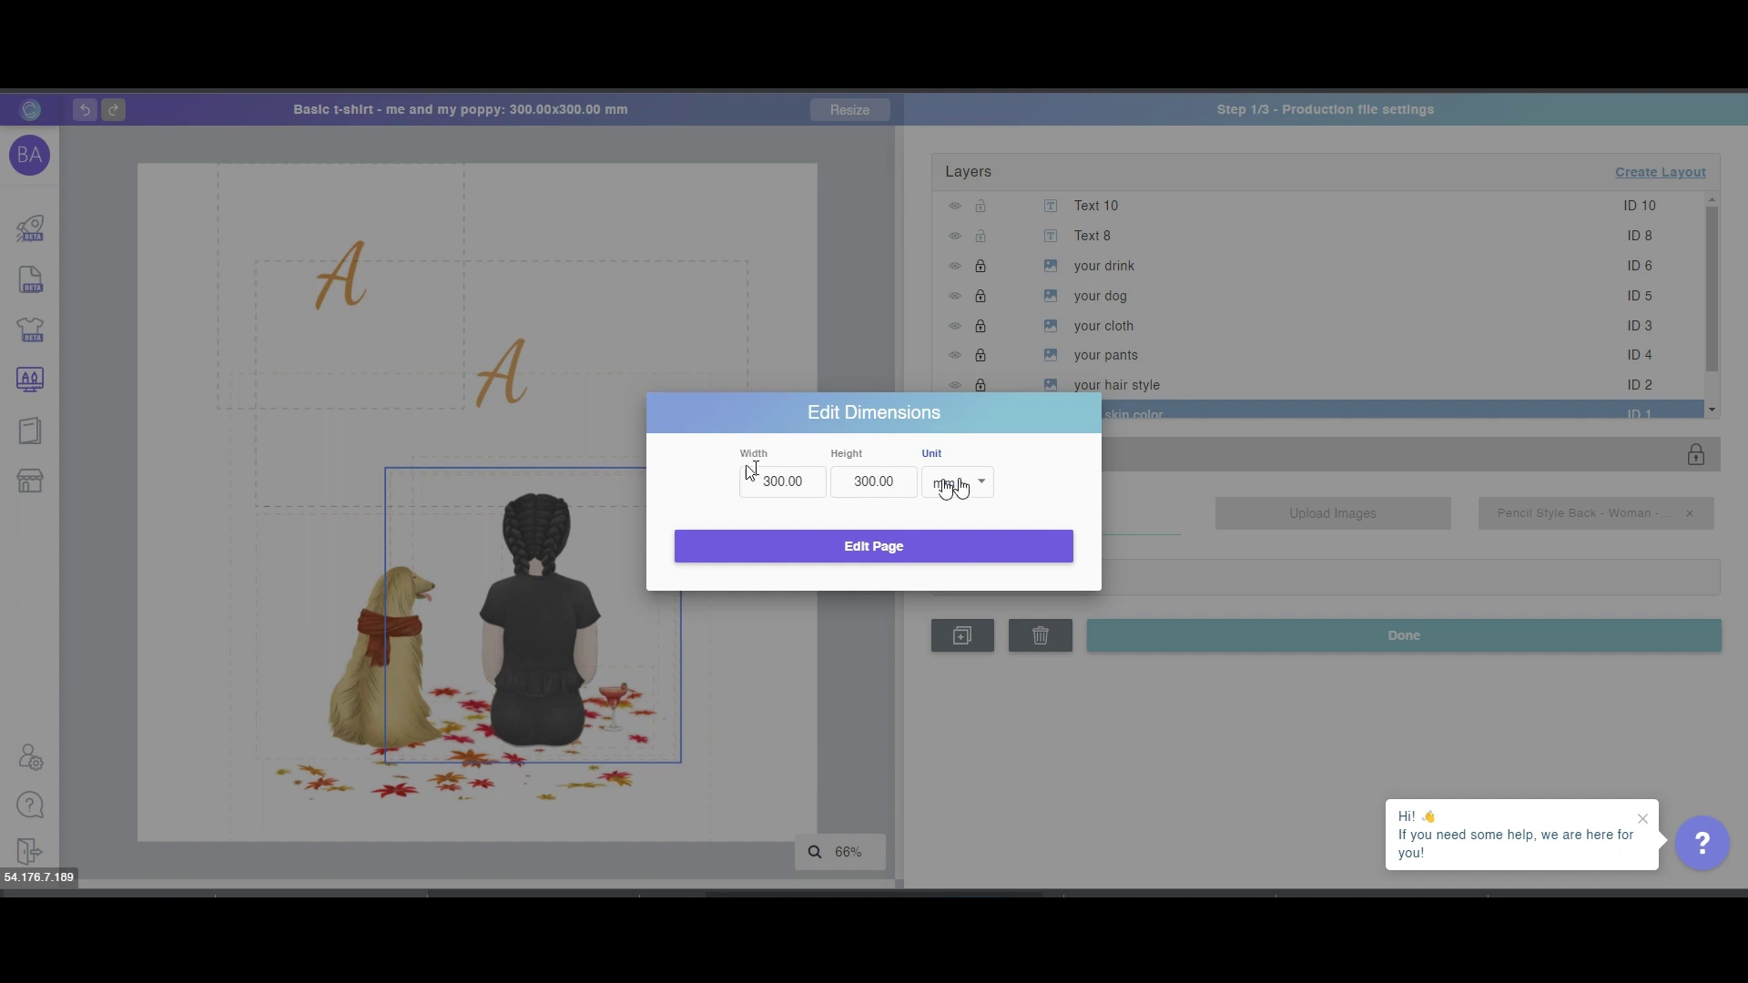
click(1003, 718)
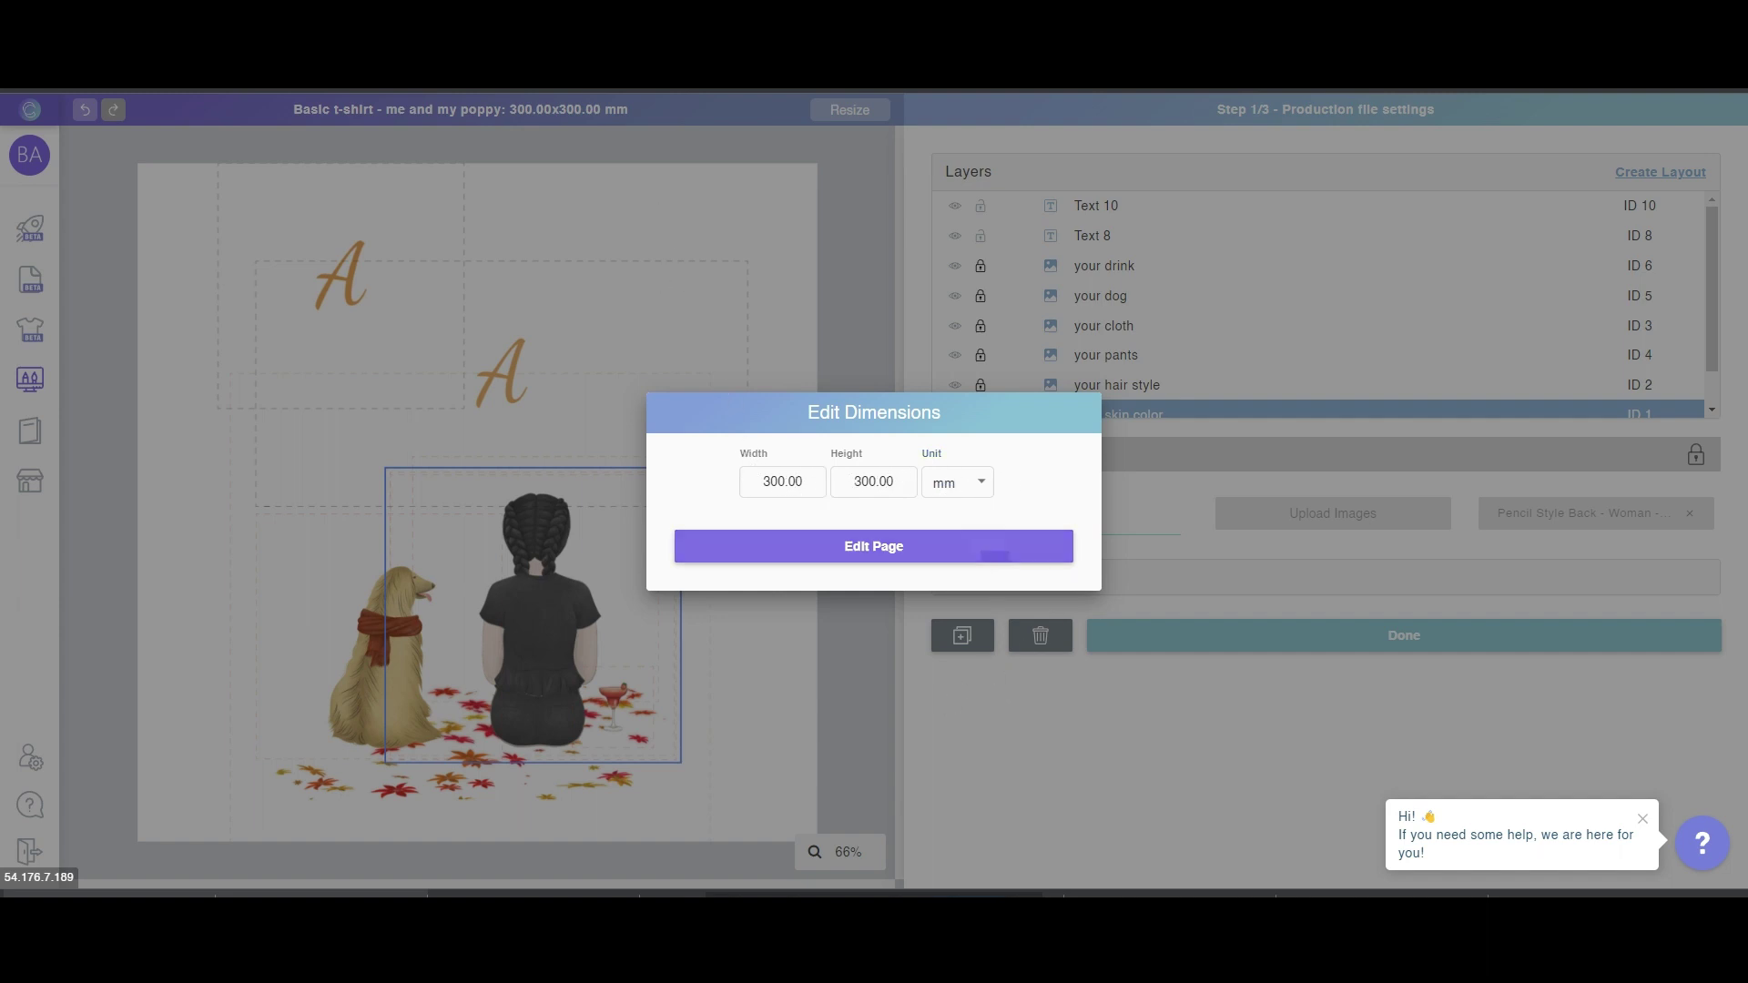
click(994, 550)
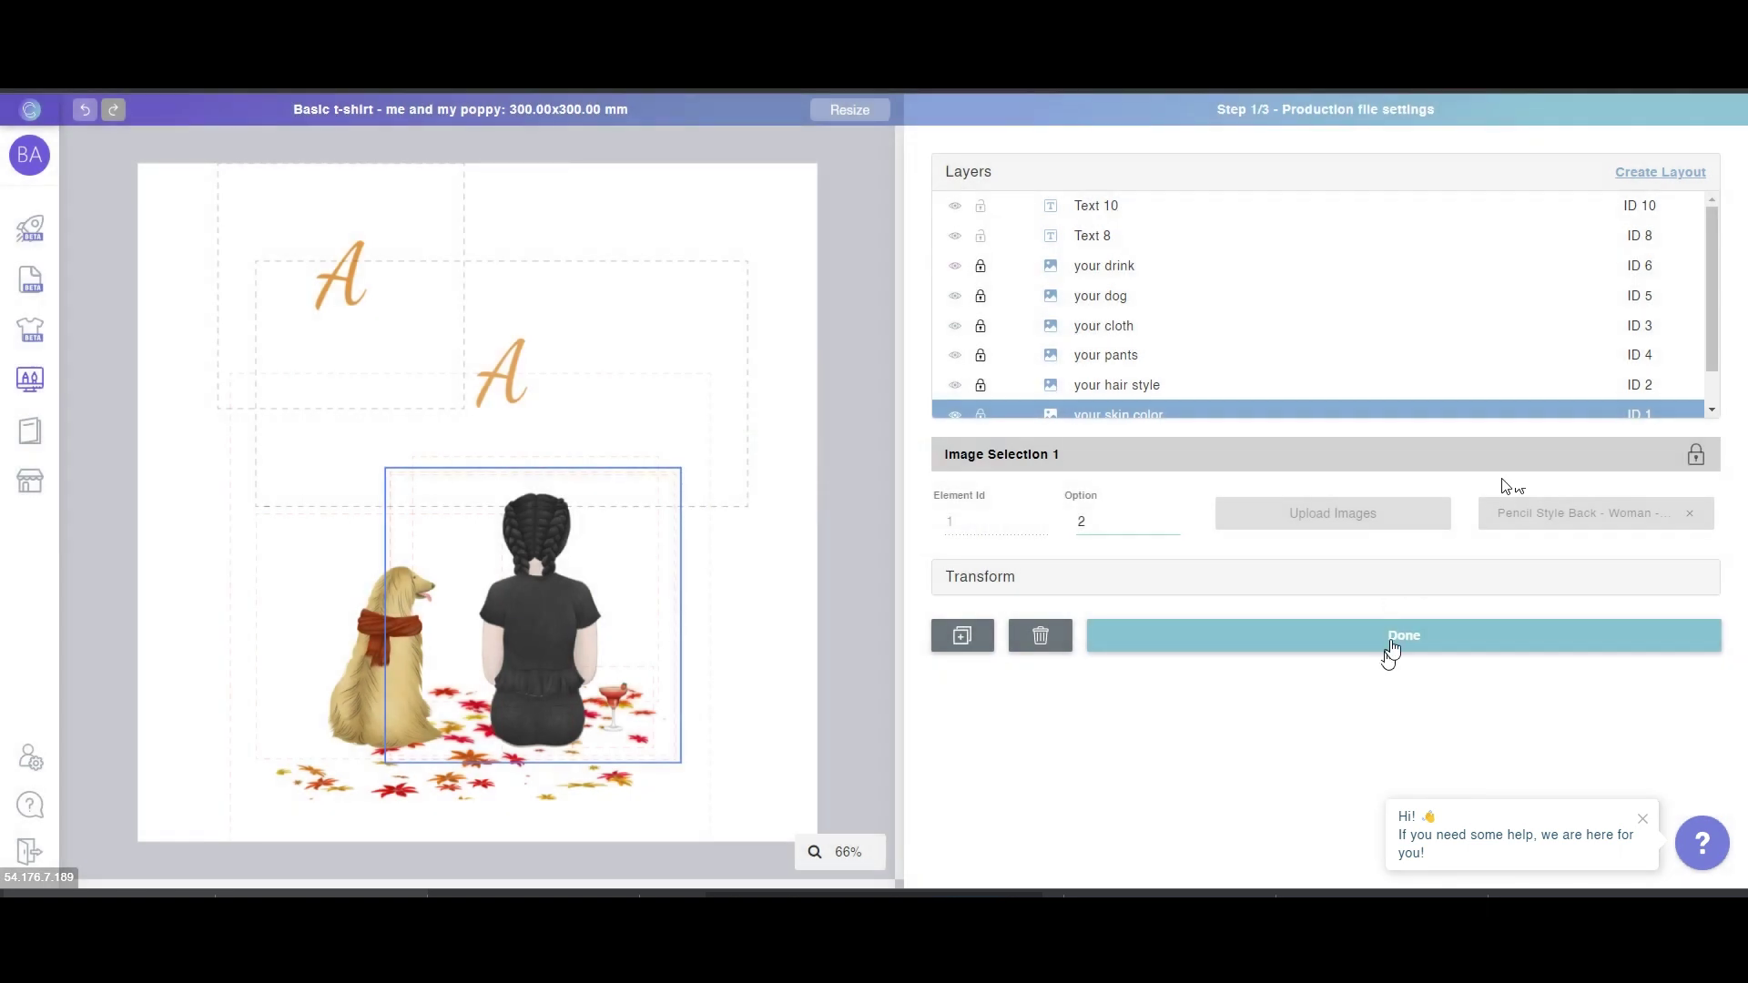
click(1390, 649)
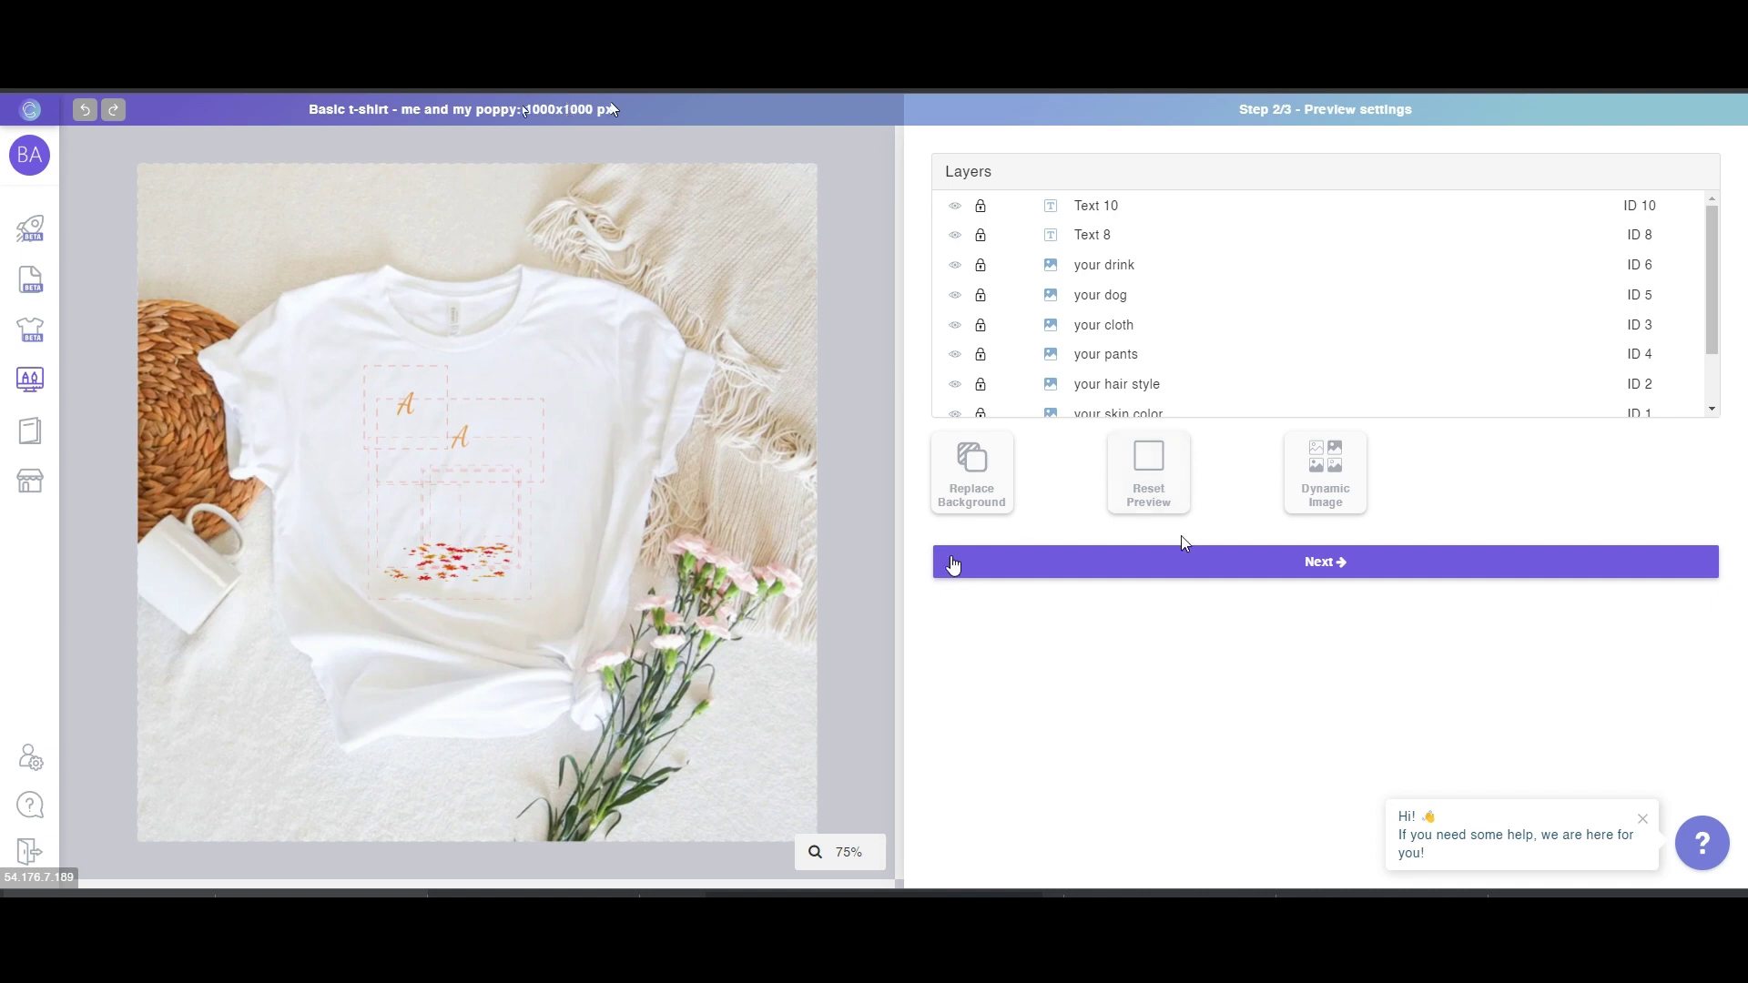
Reset the template preview and confirm Yes in the Preview Reset dialog
click(1157, 478)
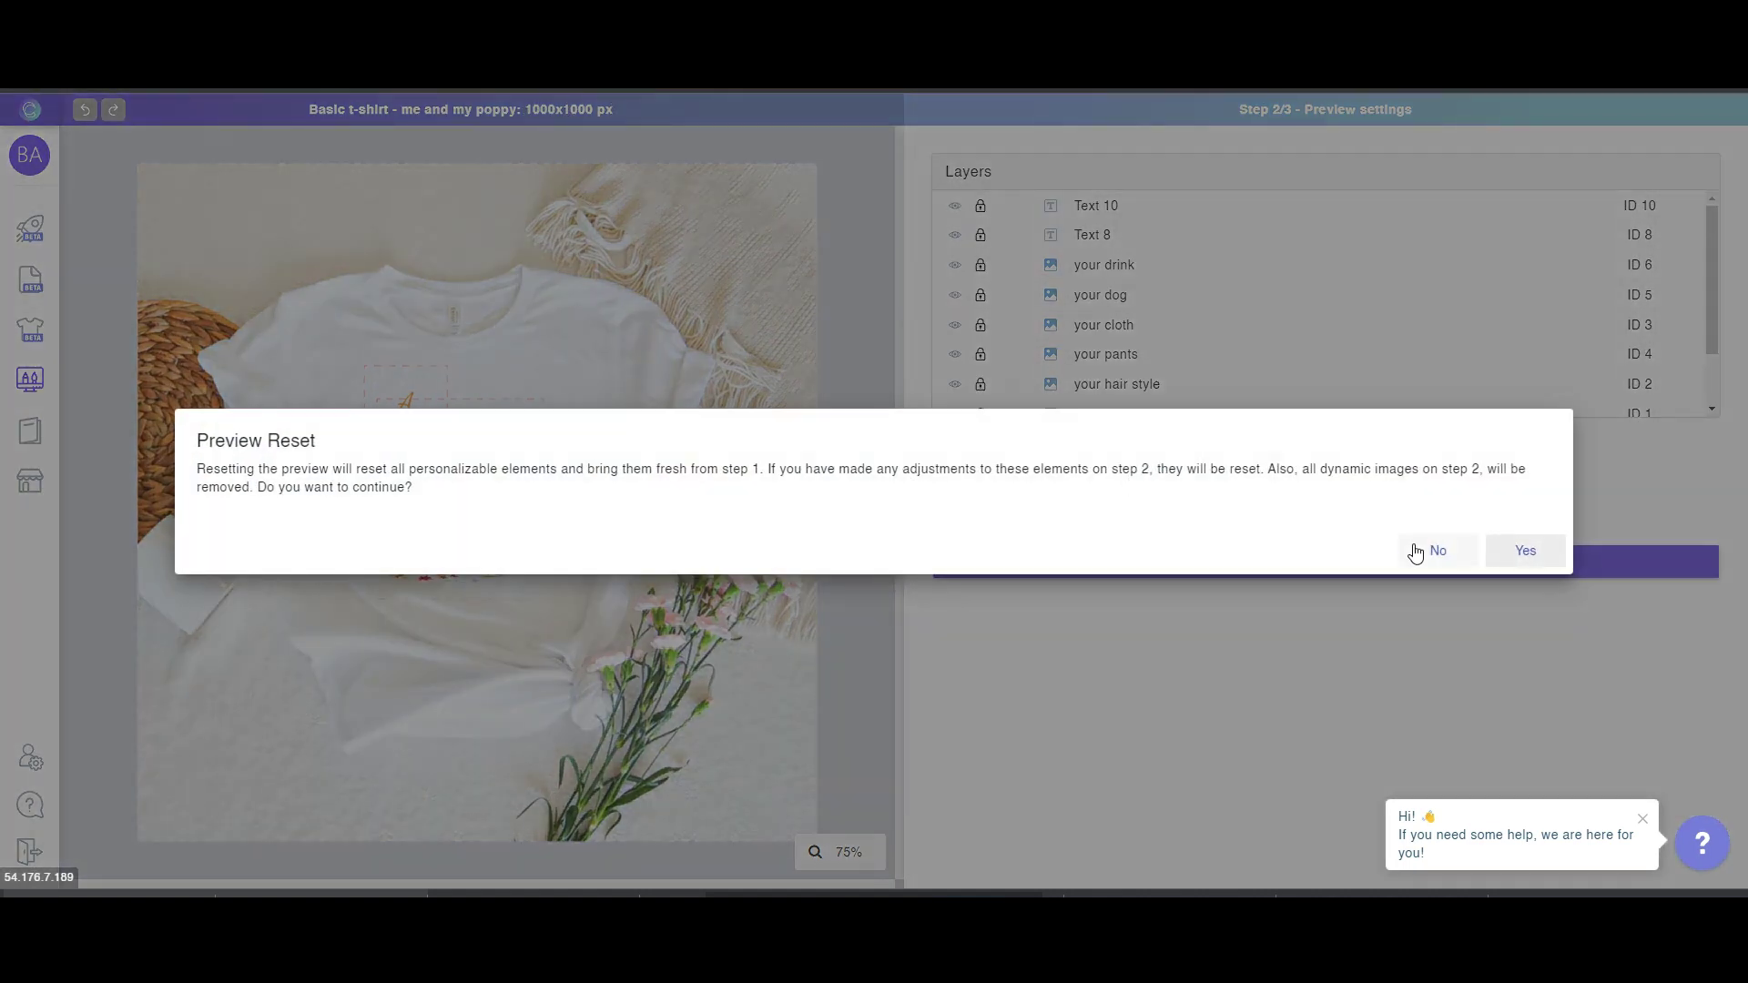
click(1507, 549)
click(706, 278)
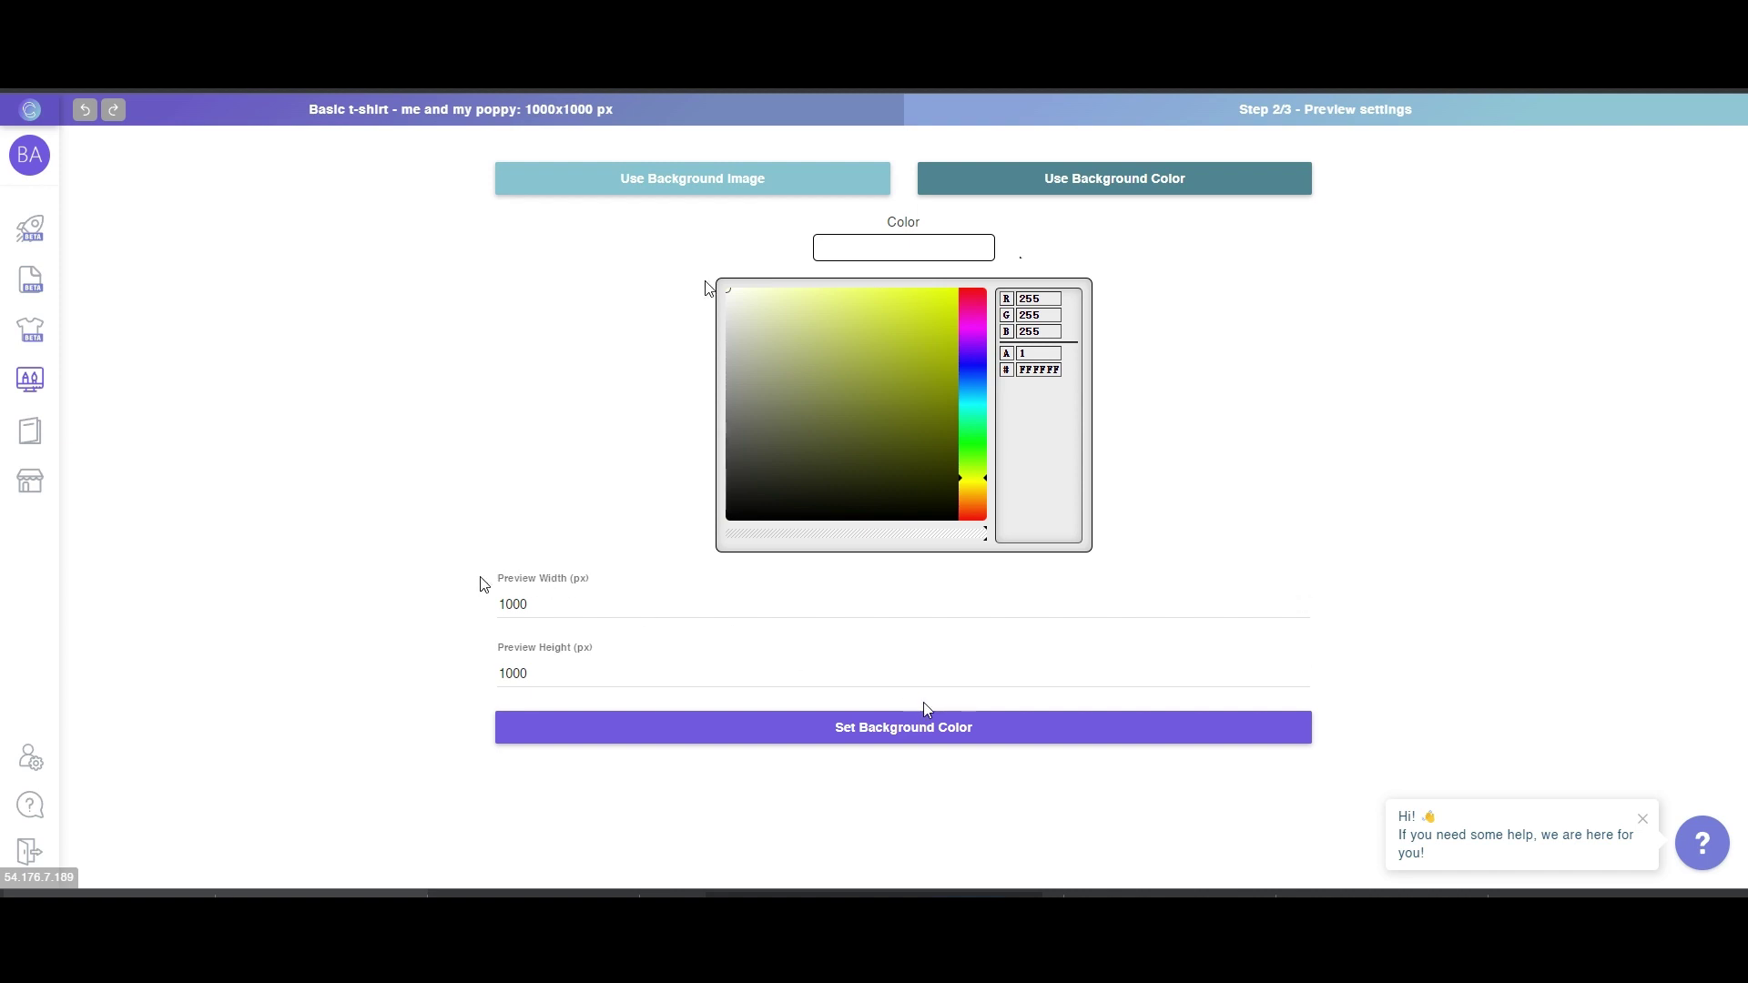
Apply a #FFFFFF background color with preview width and height both 1200 px
drag(481, 581, 599, 587)
drag(458, 661, 701, 655)
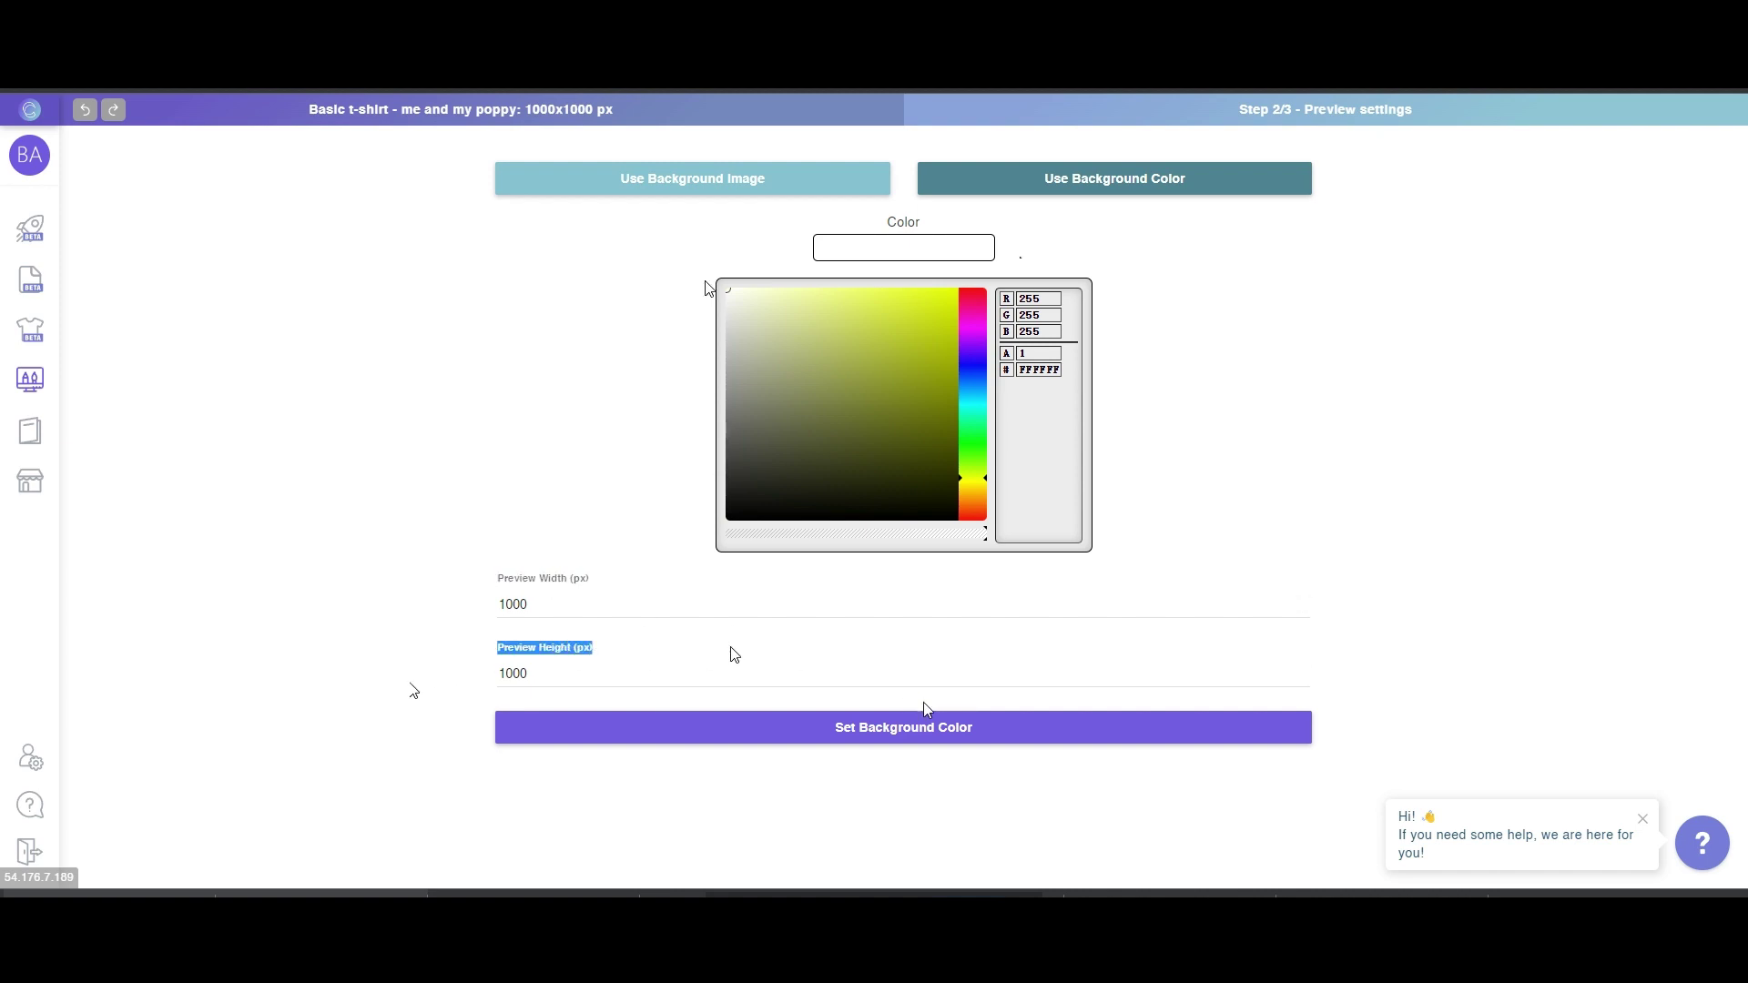
click(607, 604)
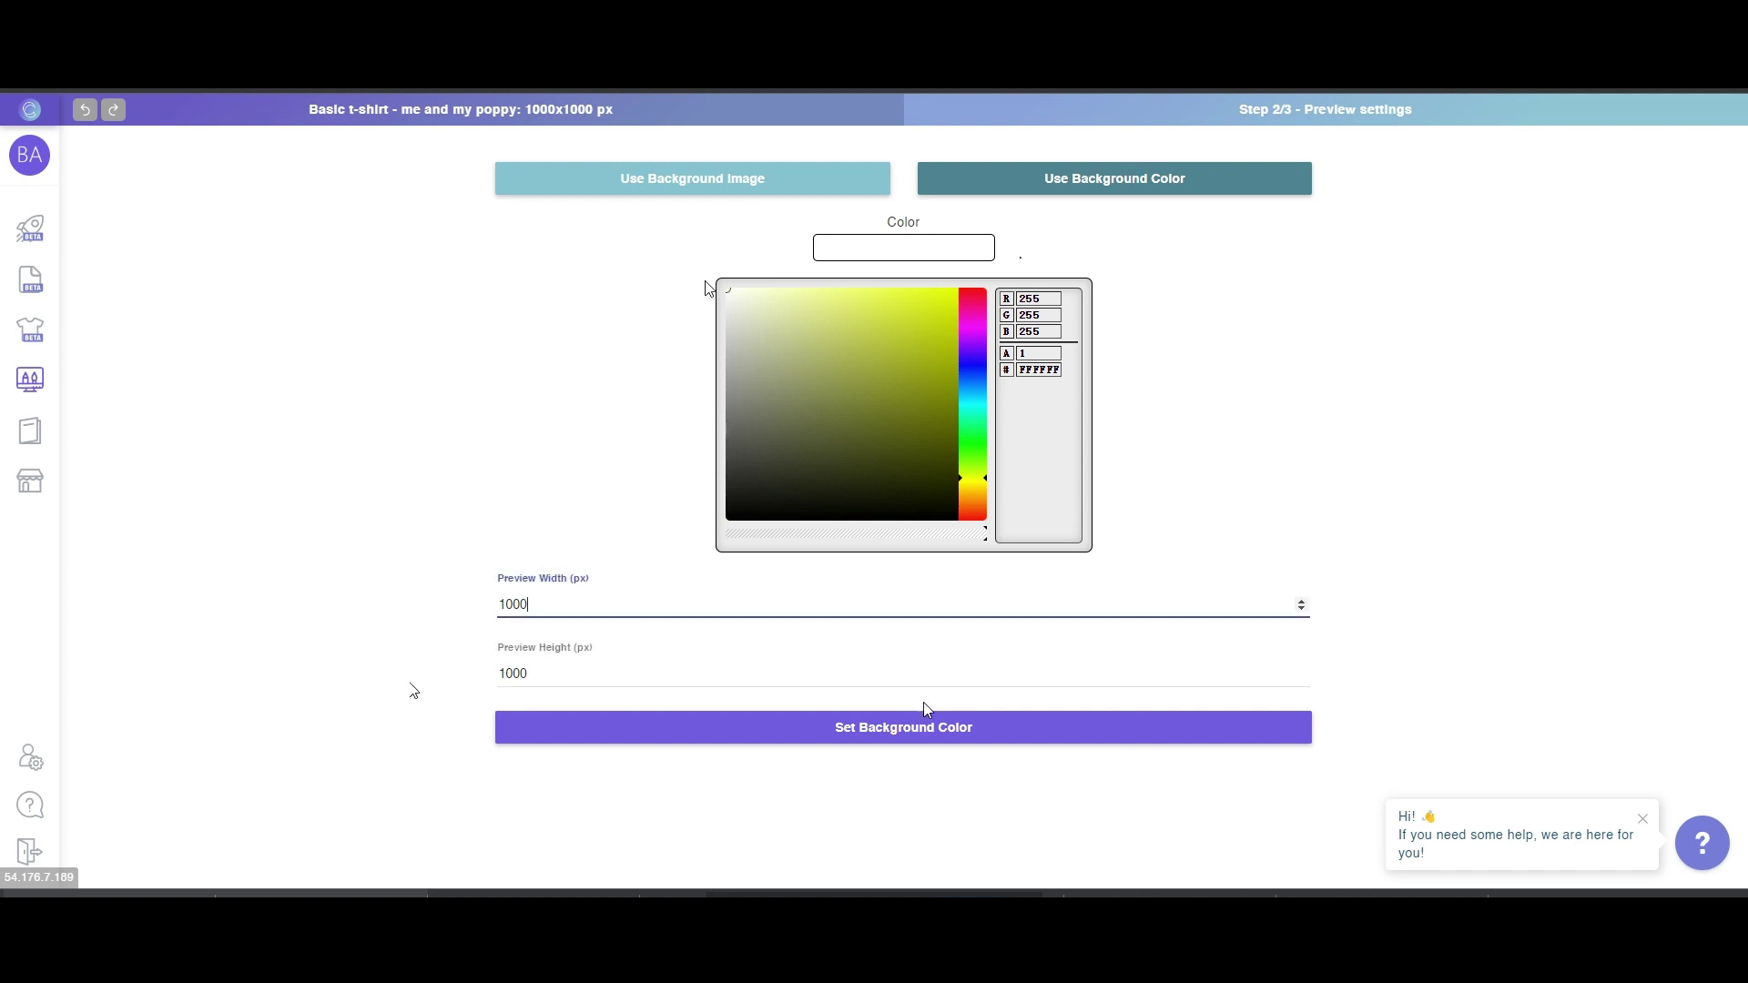
double_click(608, 603)
text(1200)
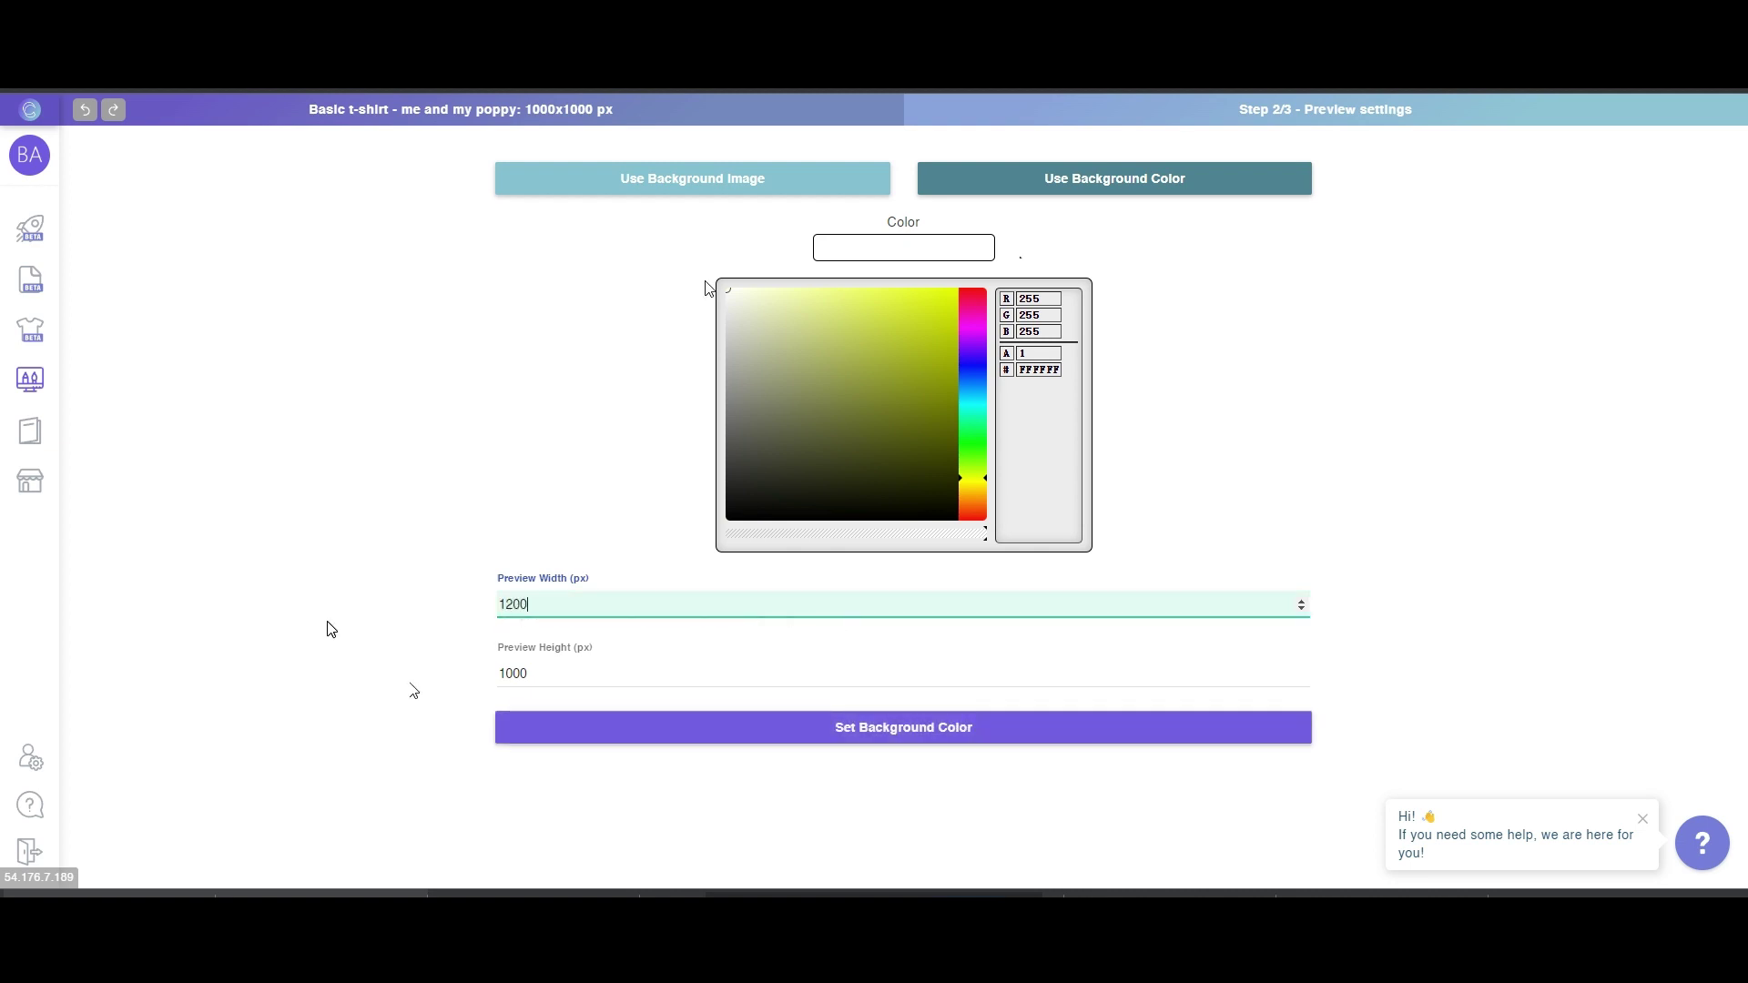
click(561, 674)
double_click(561, 675)
text(1200)
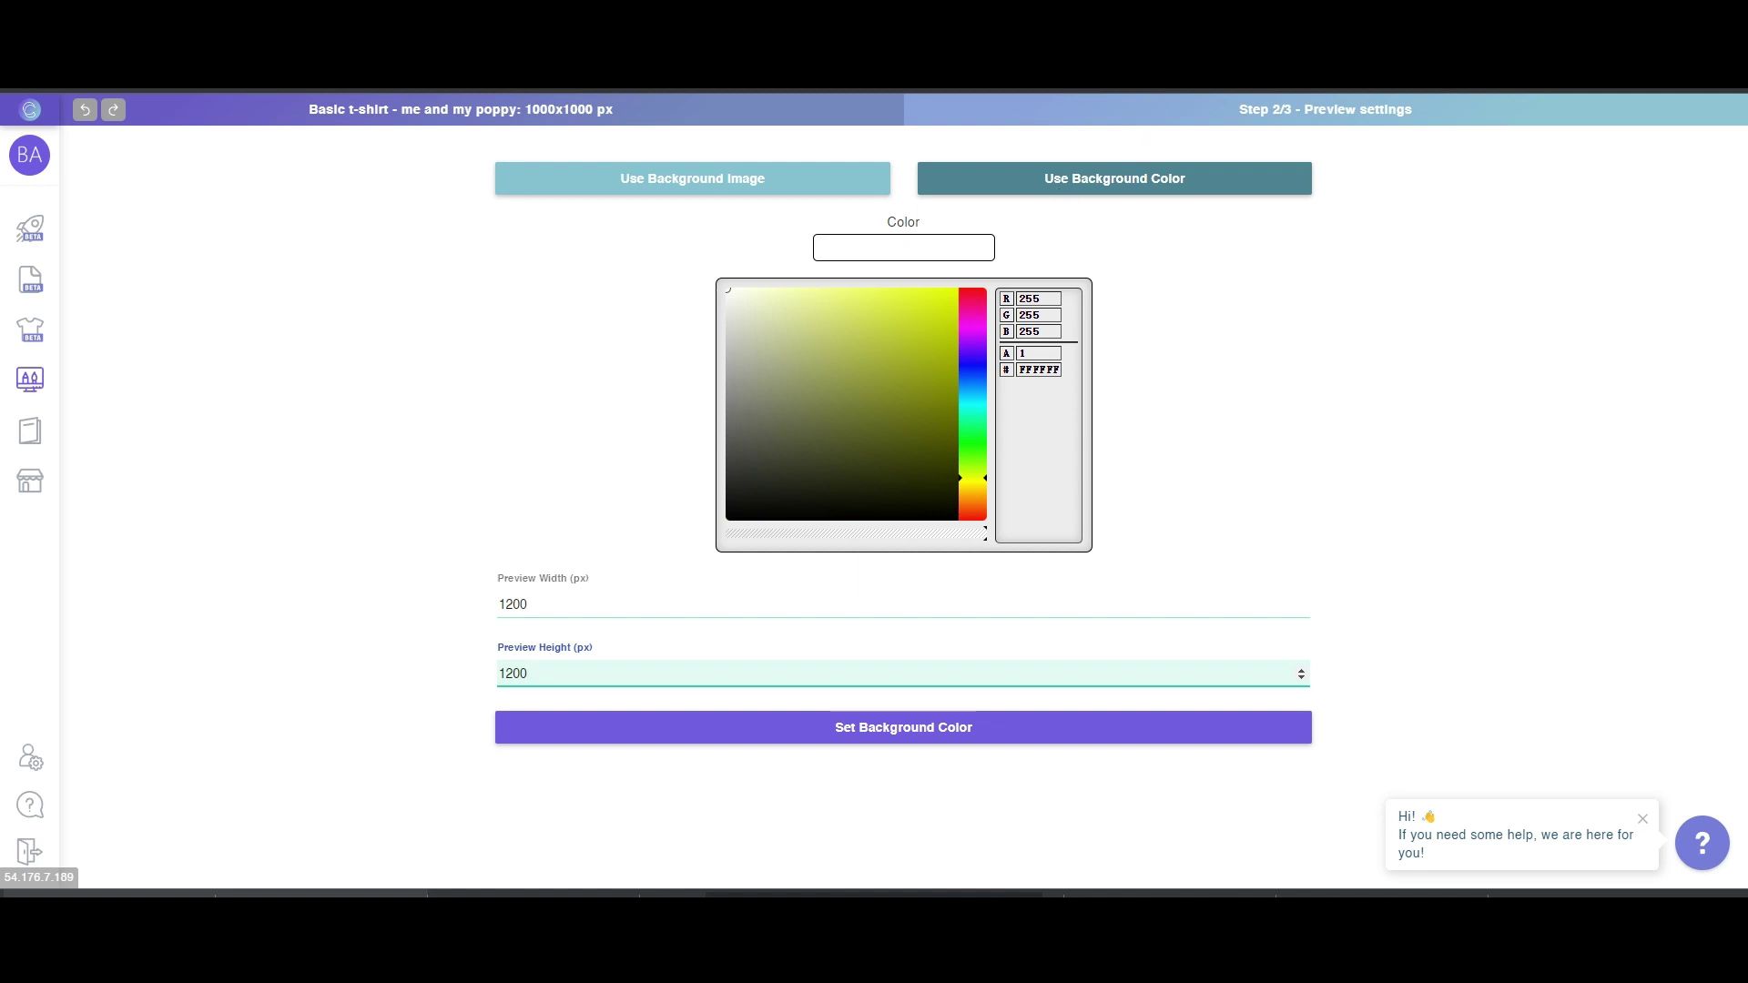
click(744, 736)
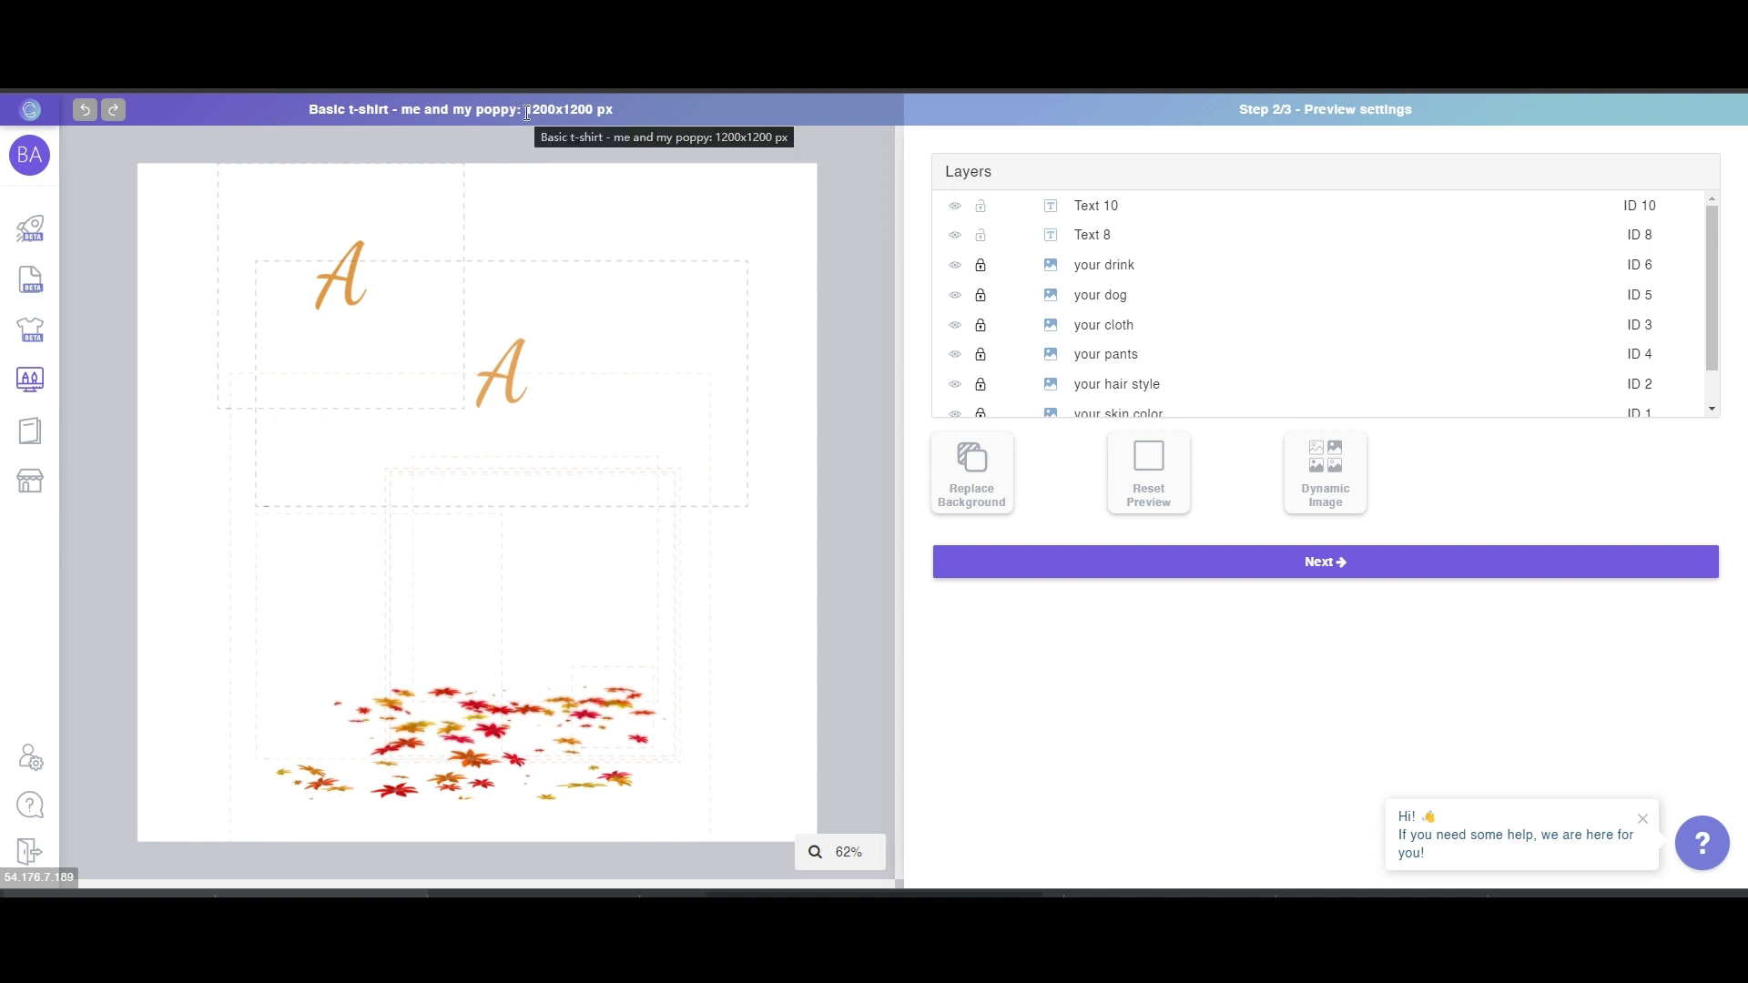
Request a reset of the 1200x1200 template preview, bringing up the Preview Reset confirmation
drag(526, 110, 640, 111)
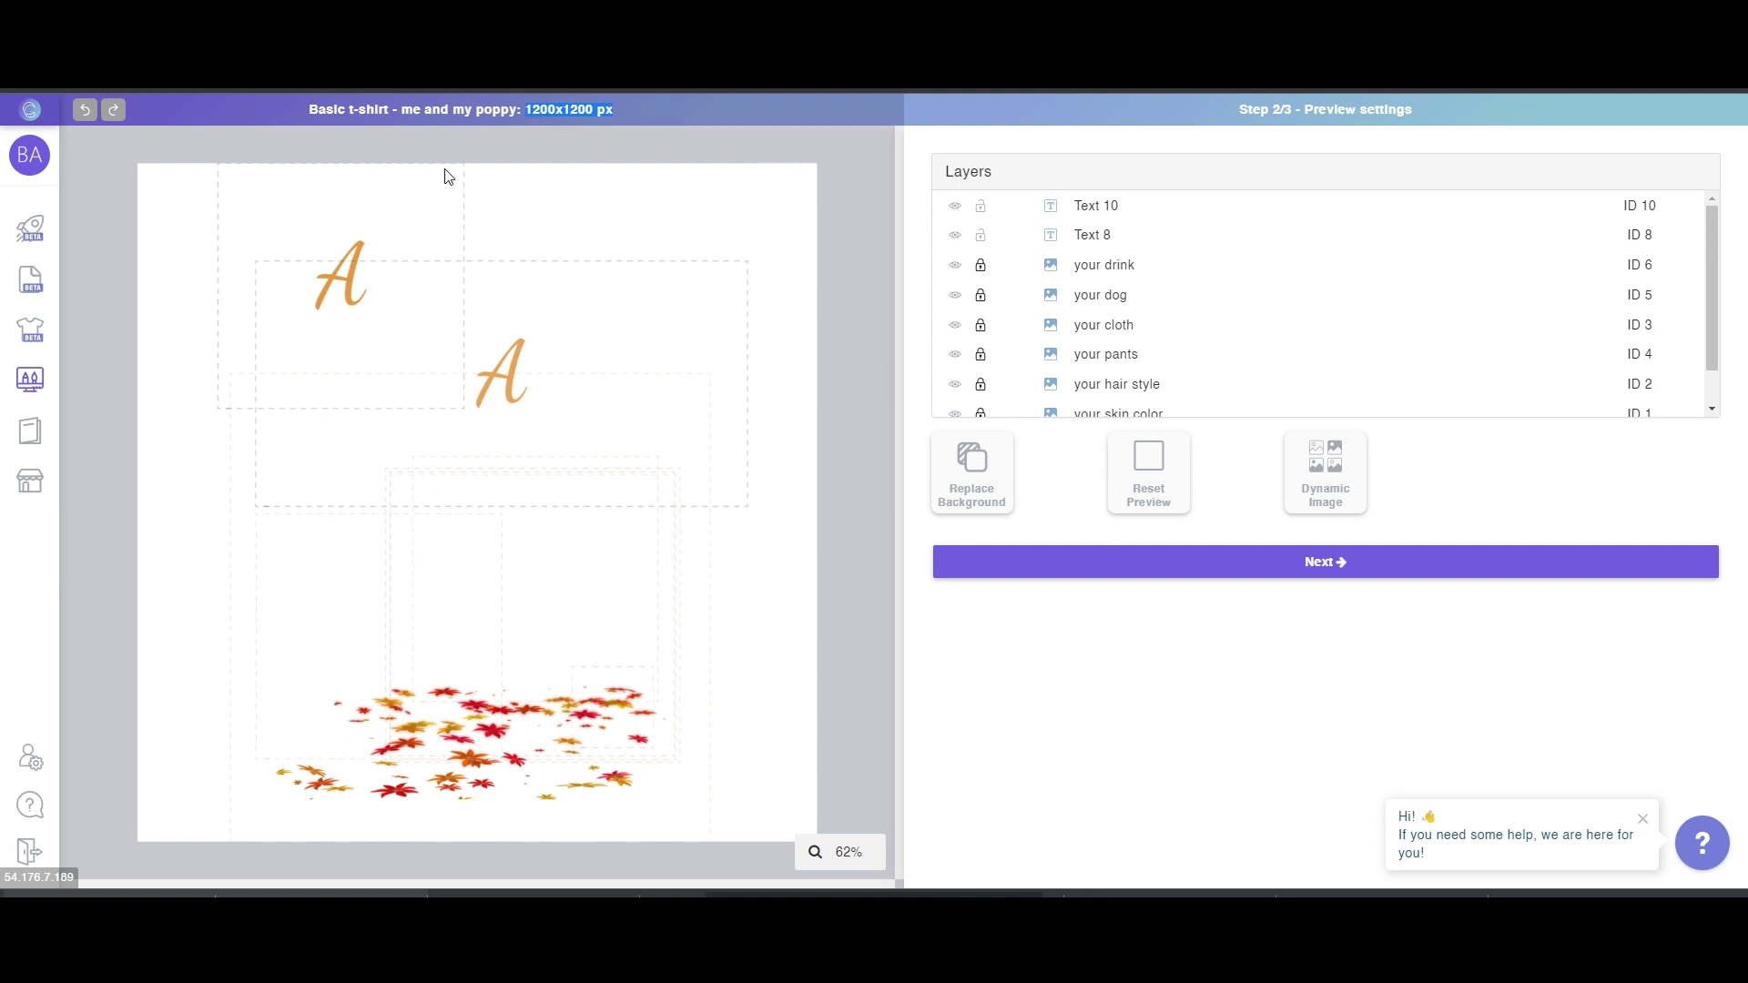
key(ctrl+Tab)
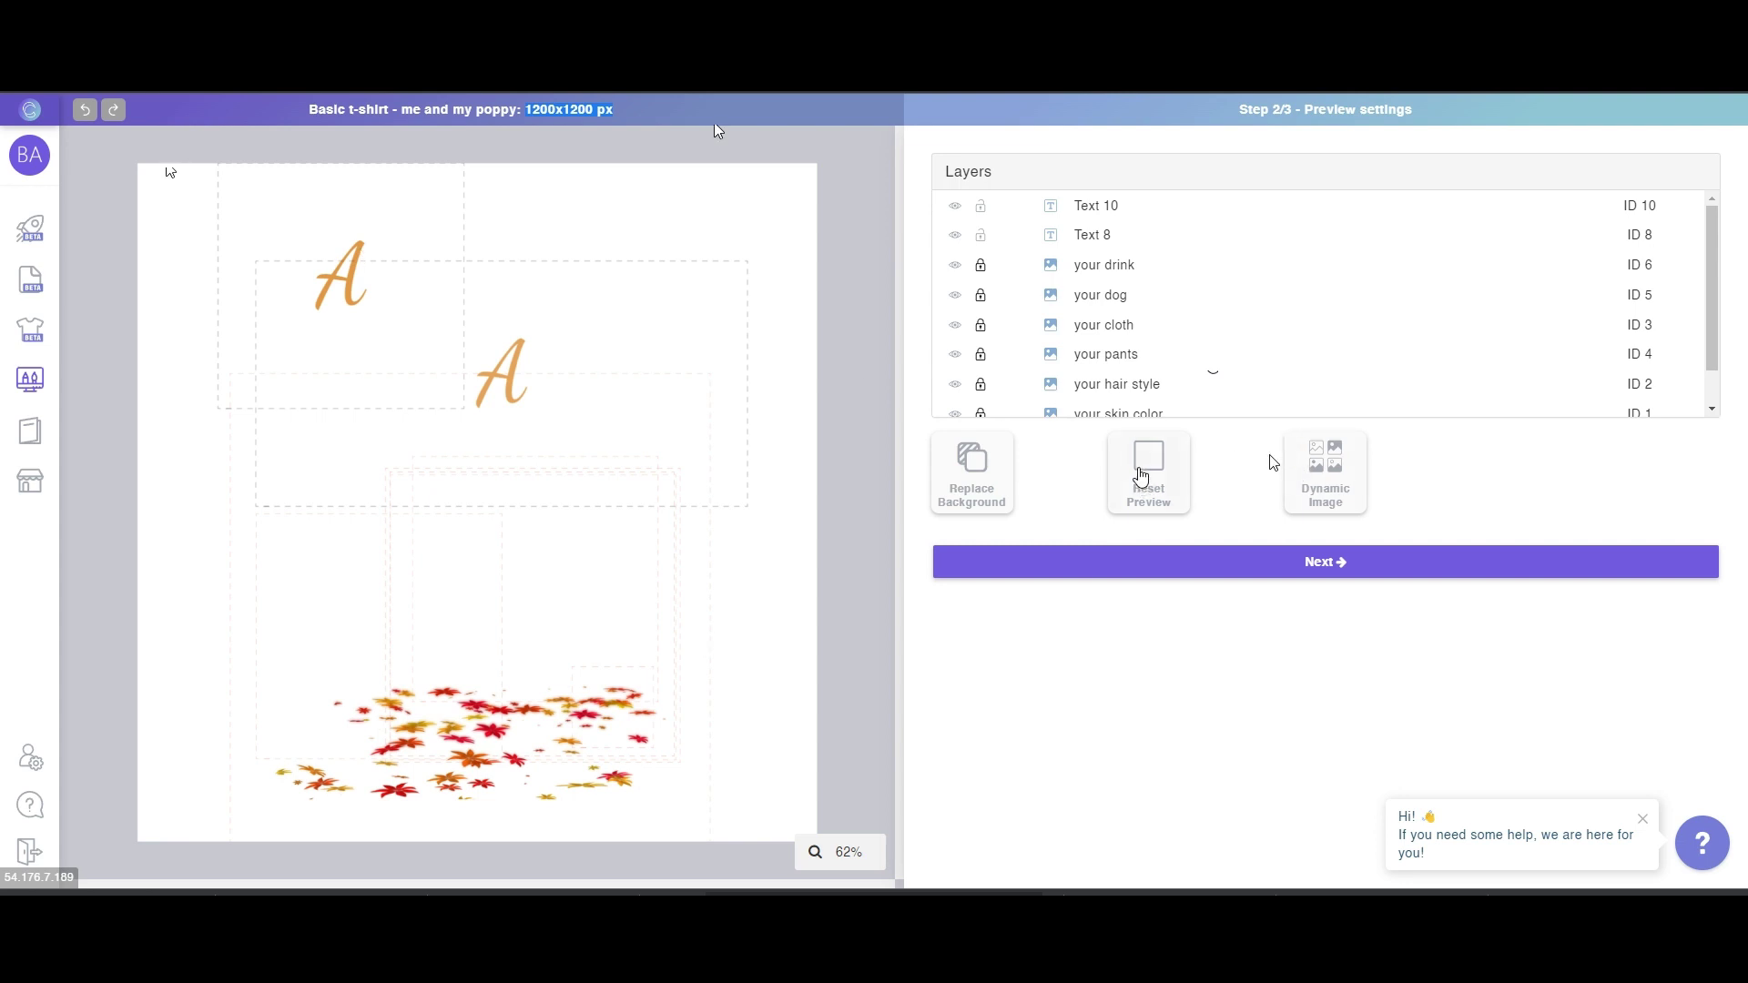
click(1145, 475)
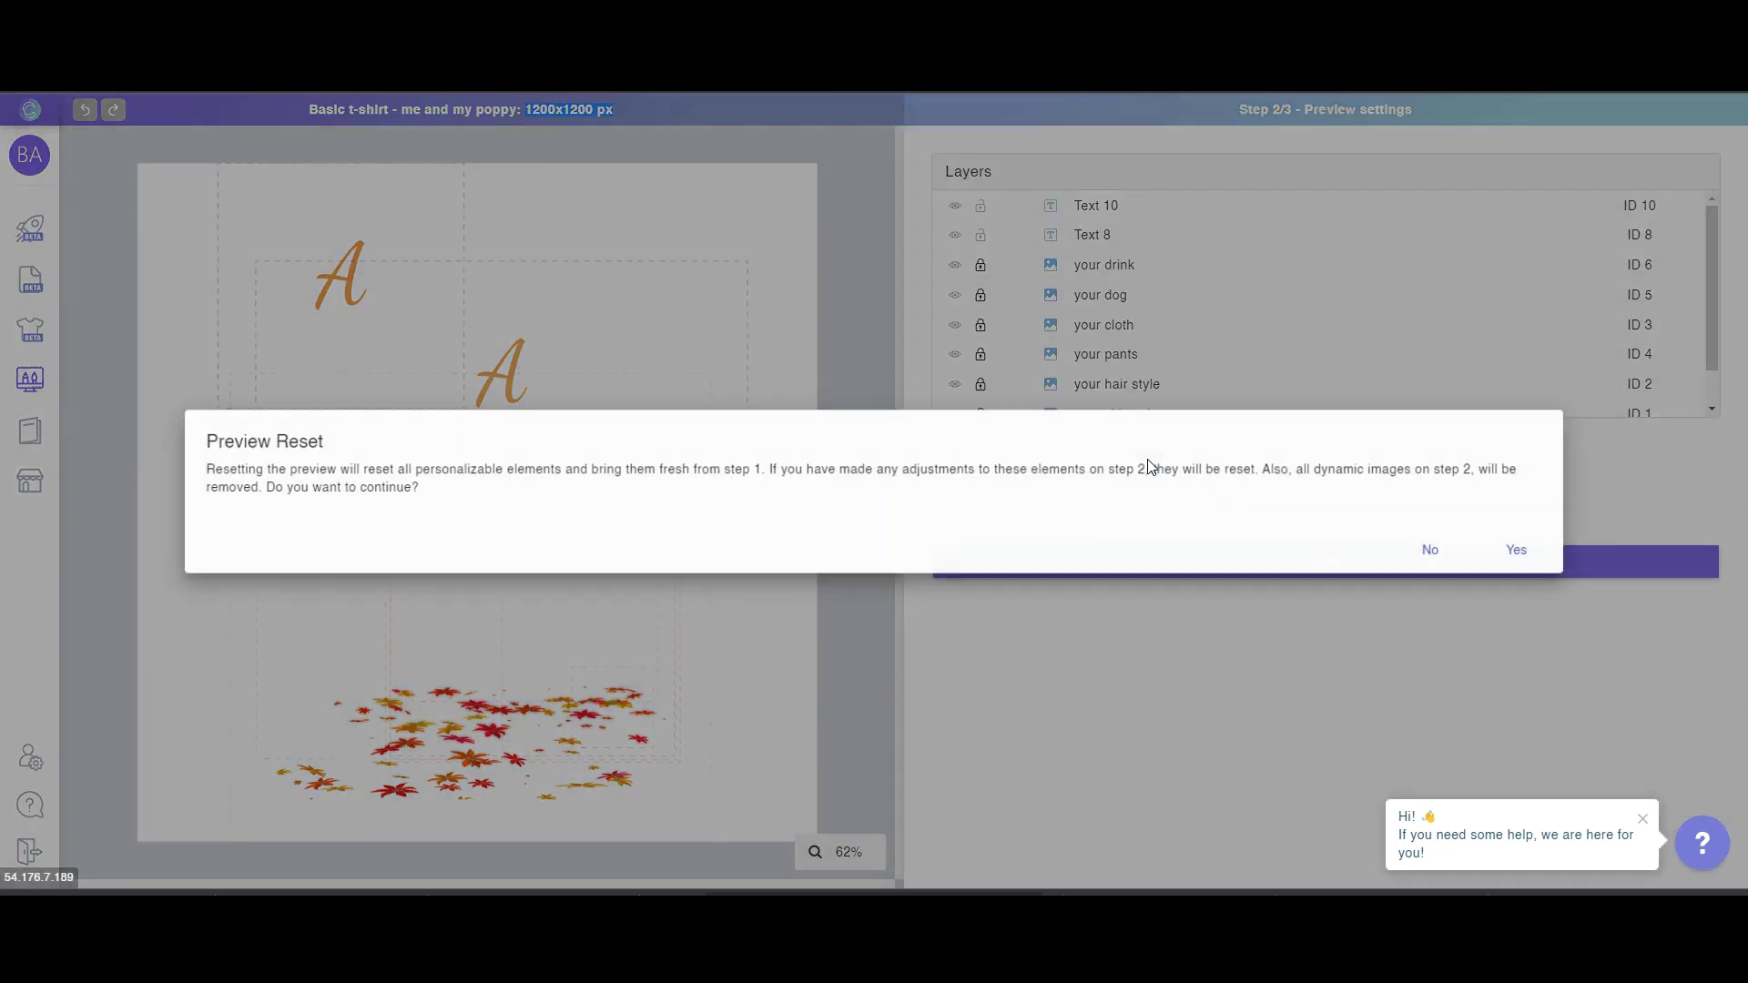
Confirm the preview reset and apply a solid bright yellow #E5FF00 background colour
click(1507, 553)
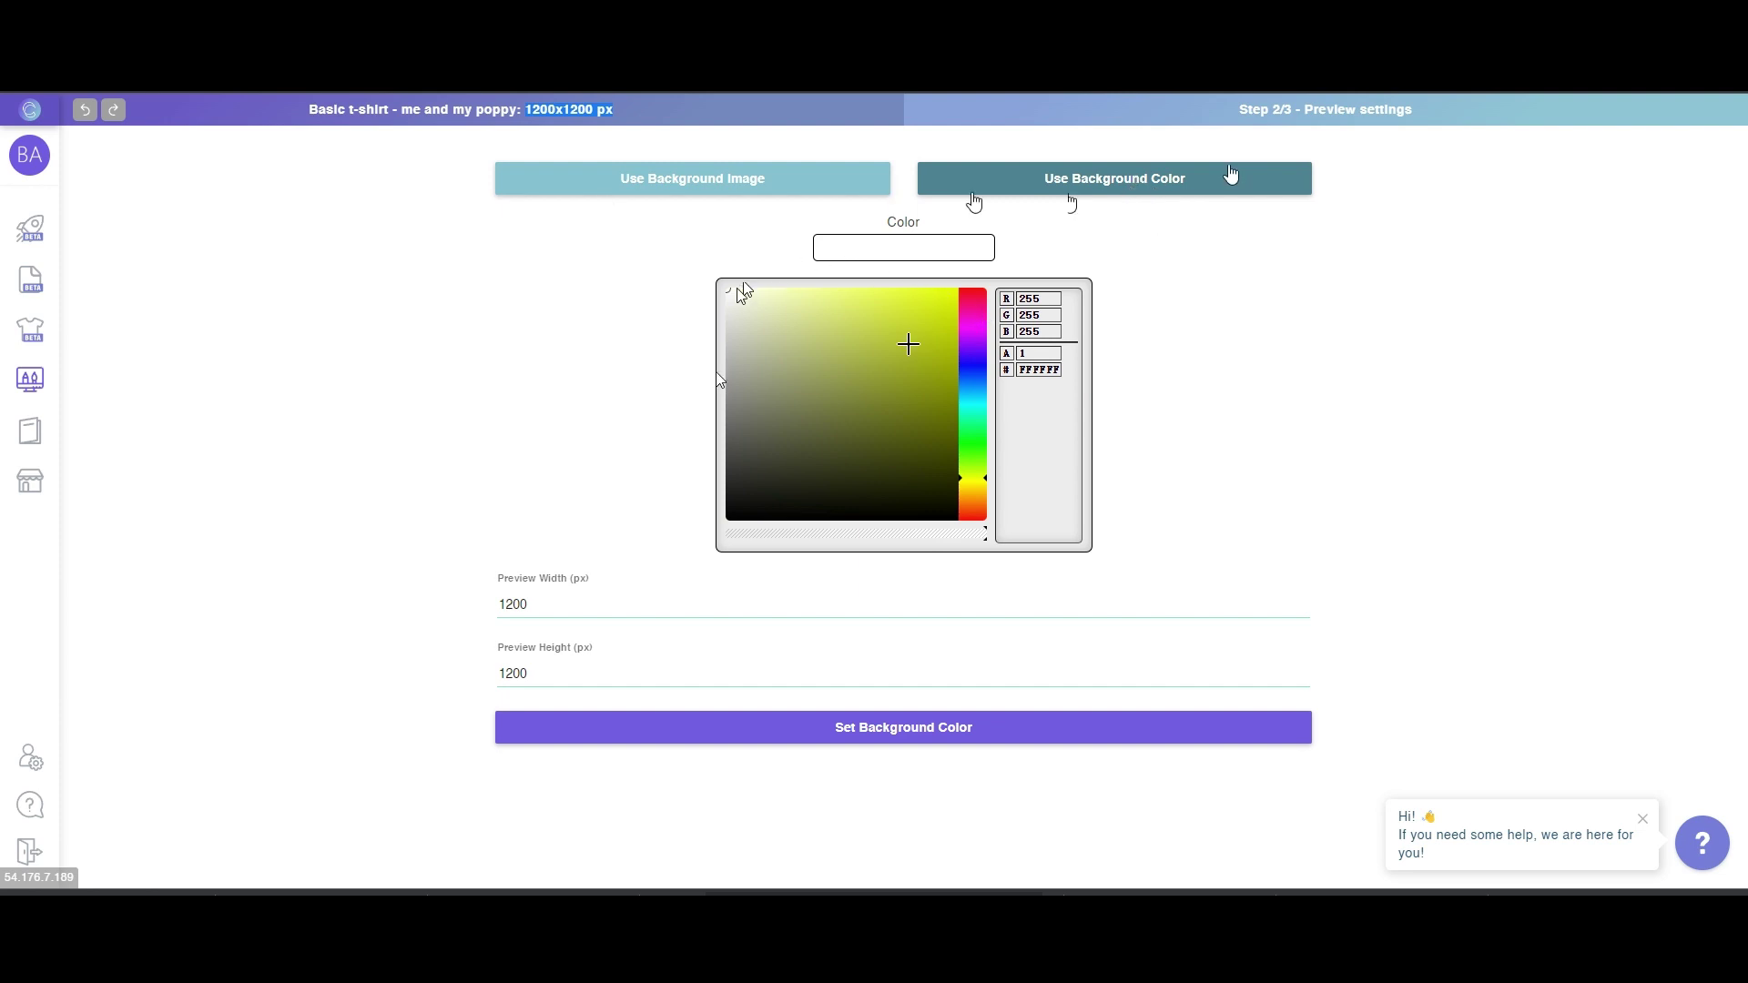
click(816, 324)
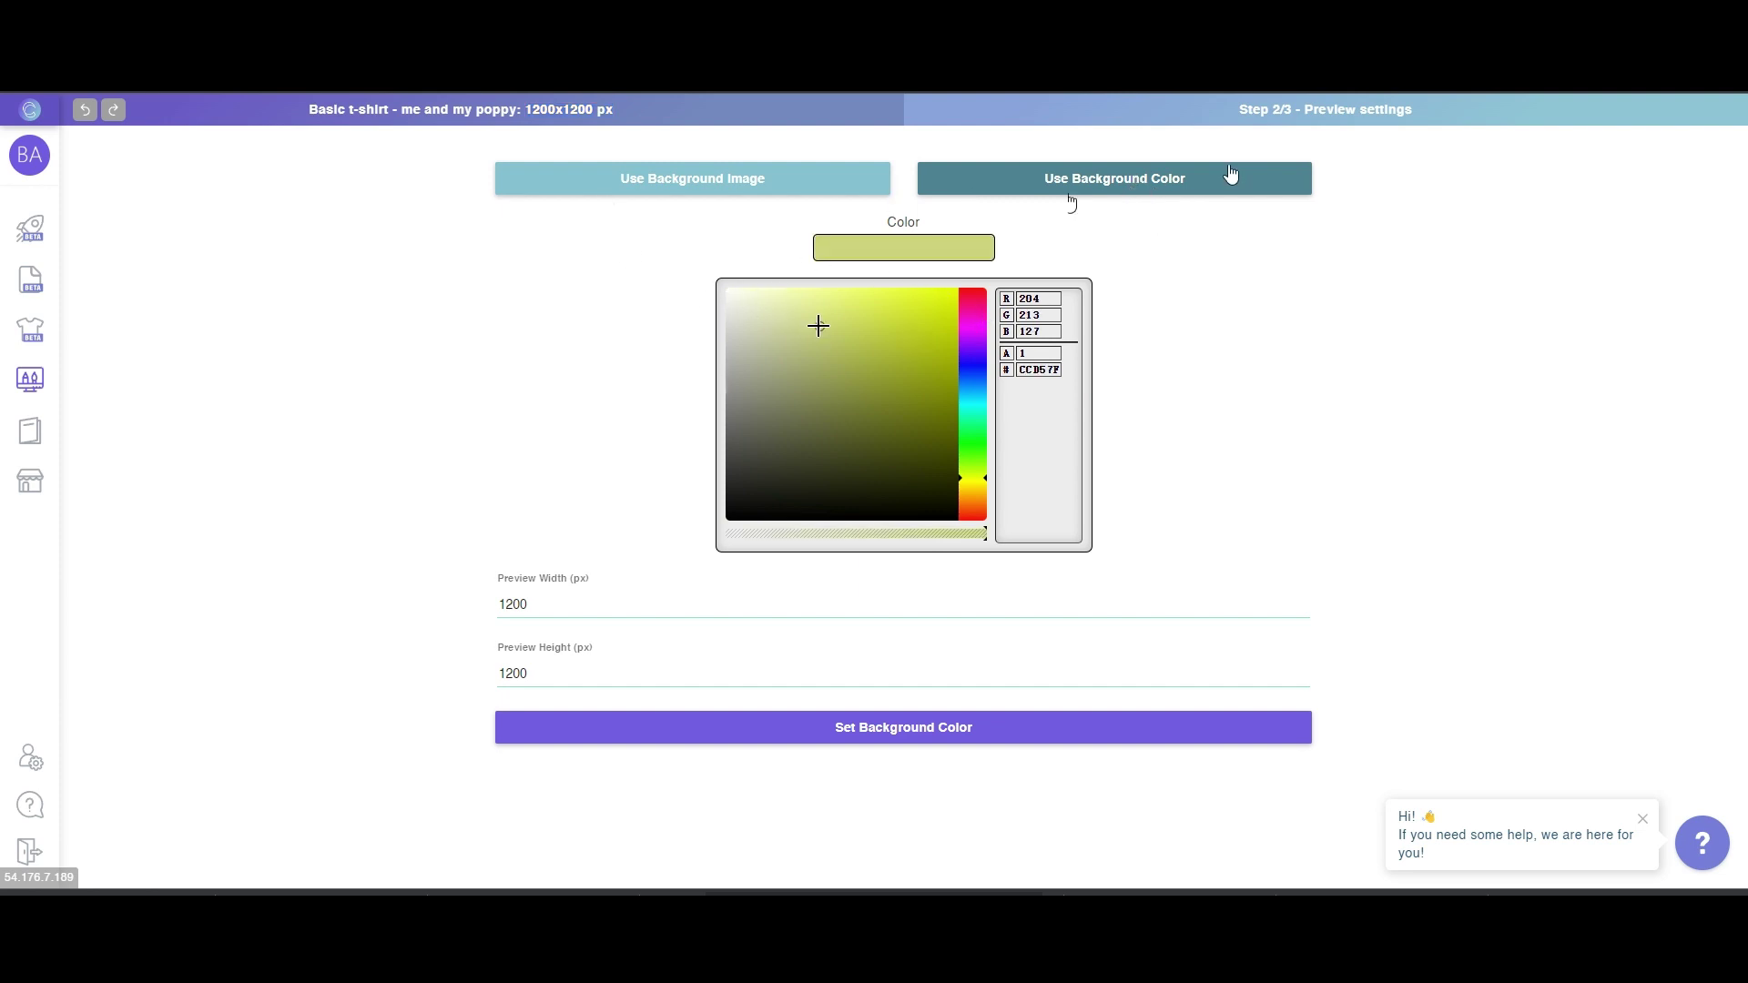
click(874, 313)
click(911, 408)
click(850, 341)
click(784, 350)
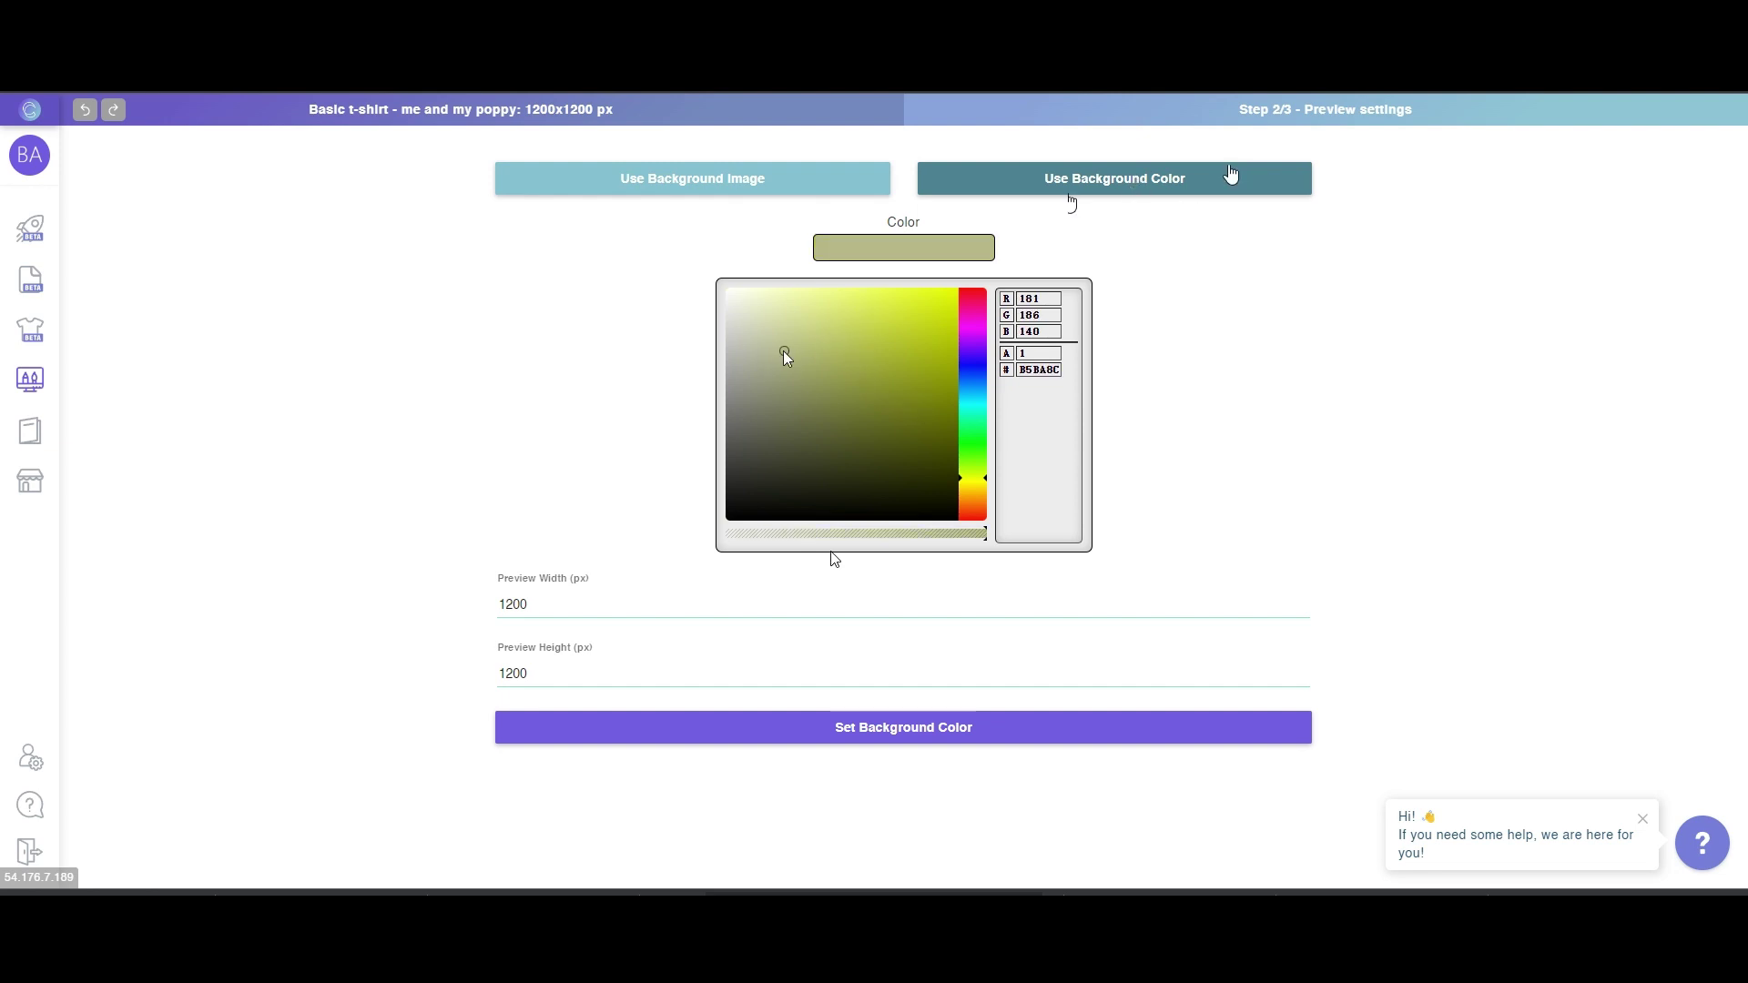
click(777, 291)
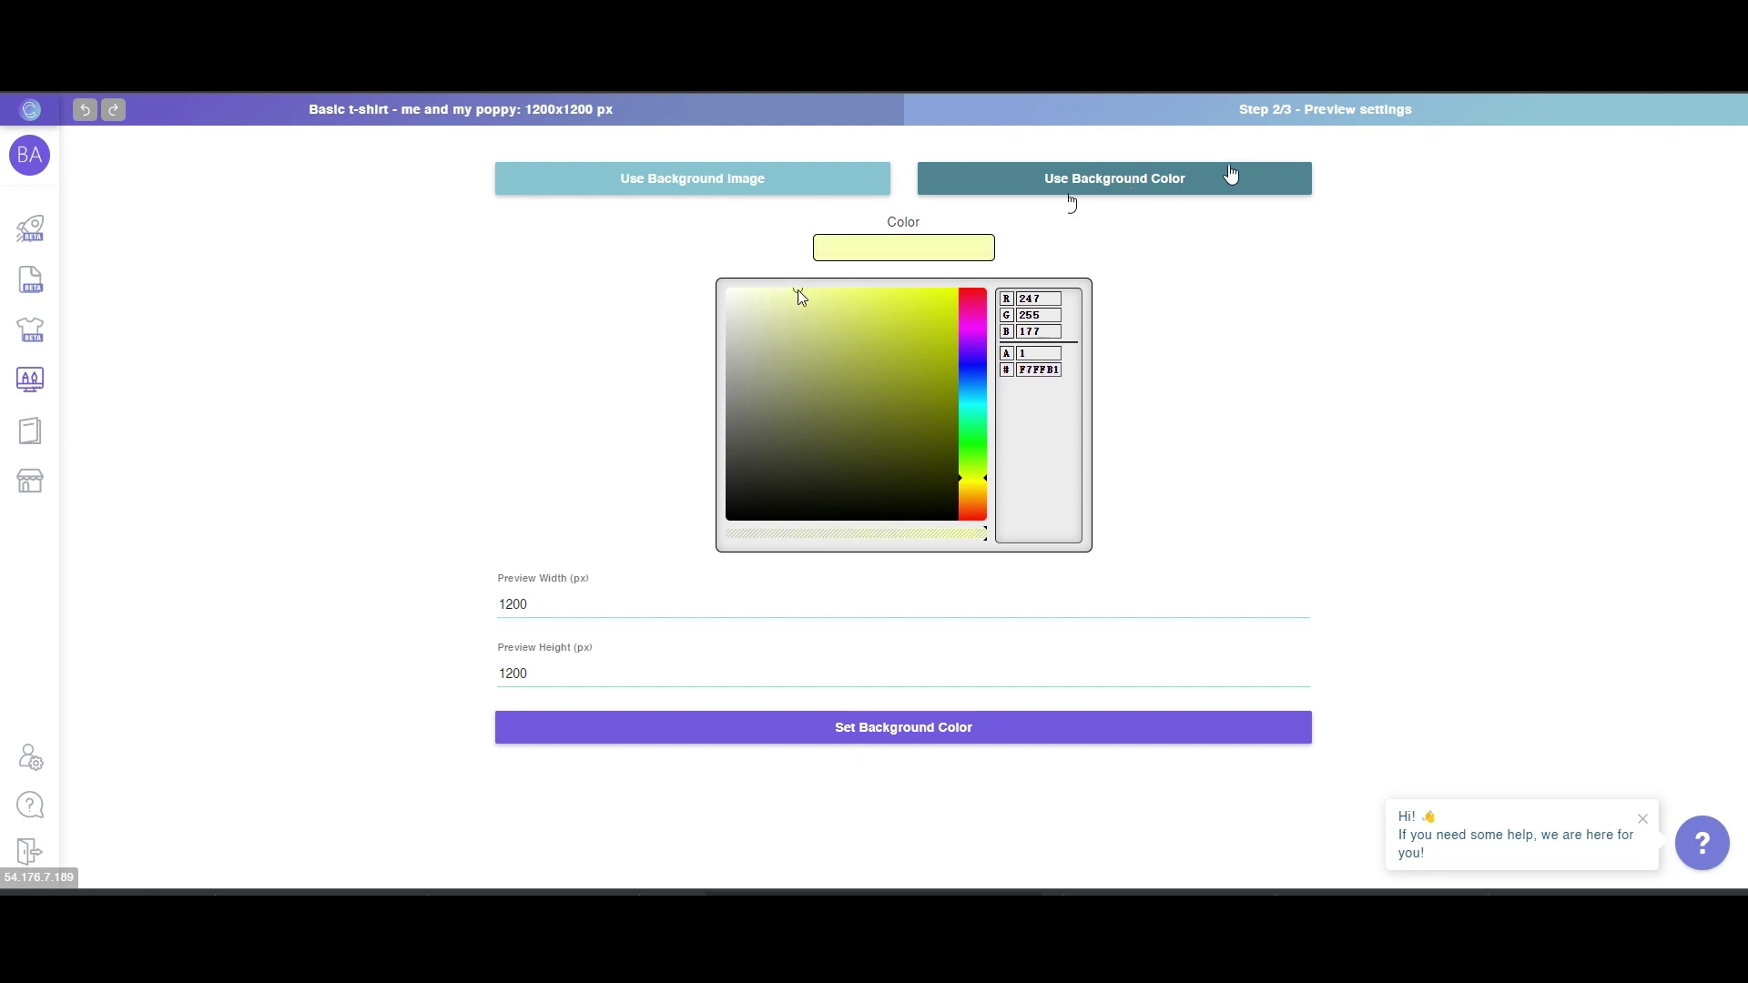
click(830, 298)
click(858, 290)
click(956, 289)
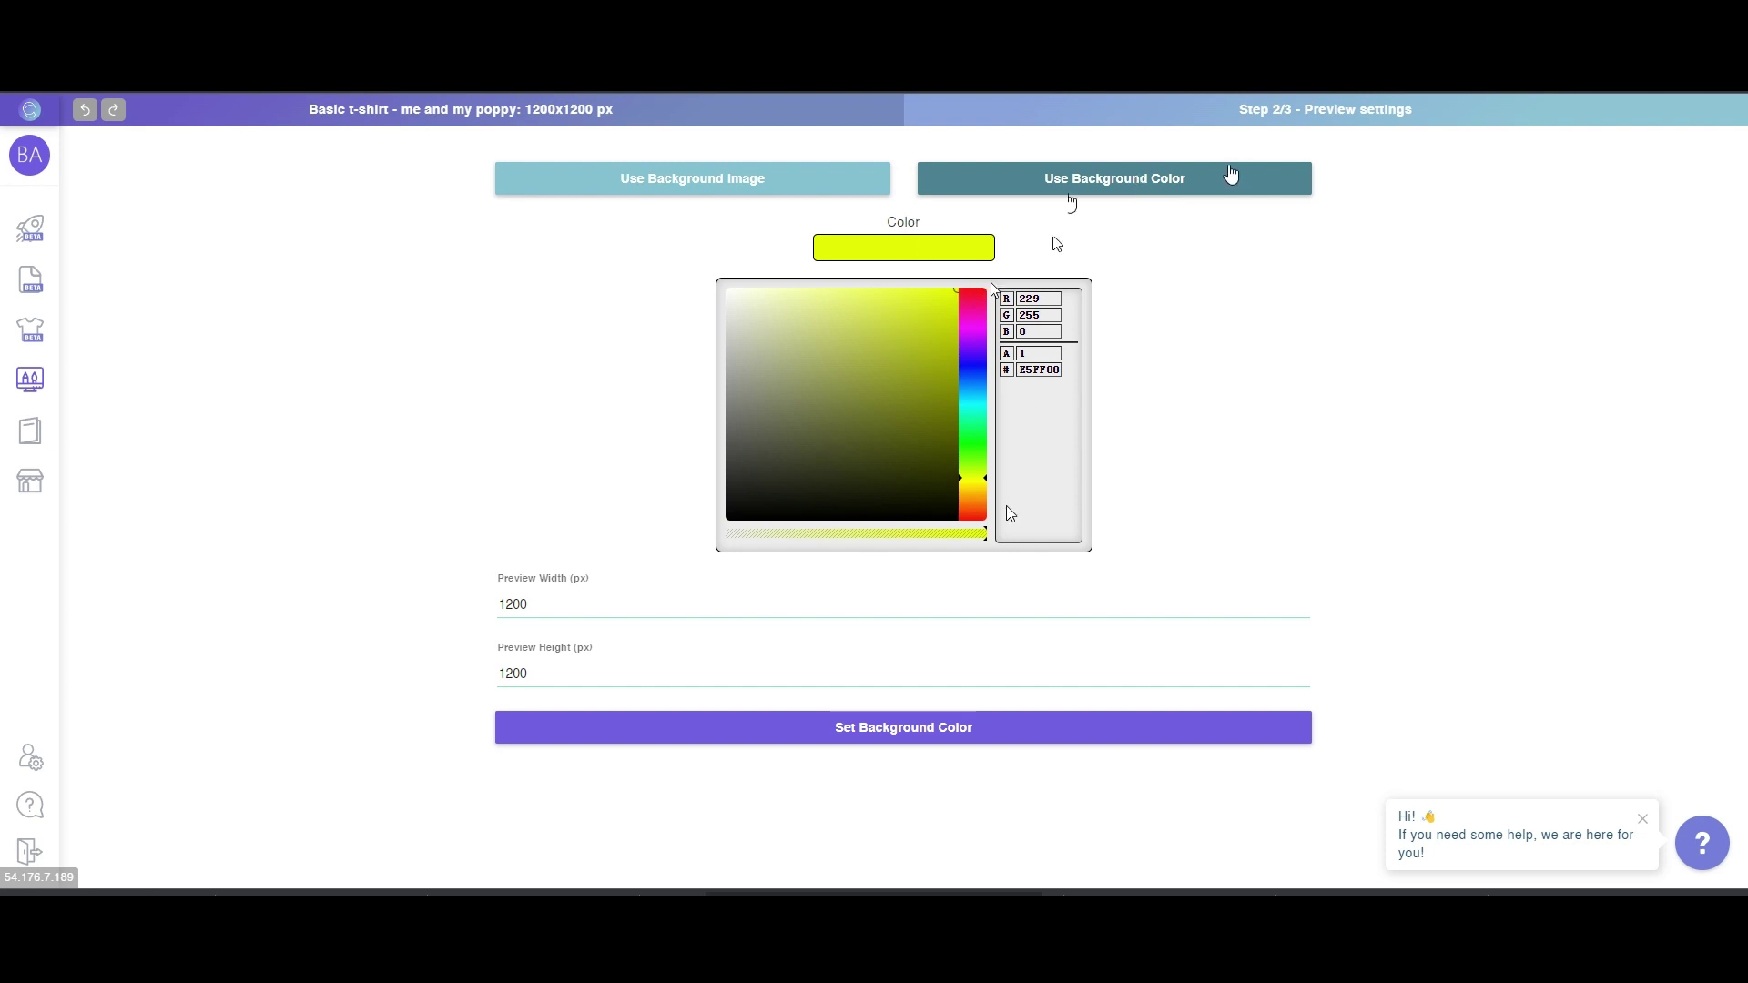
click(987, 733)
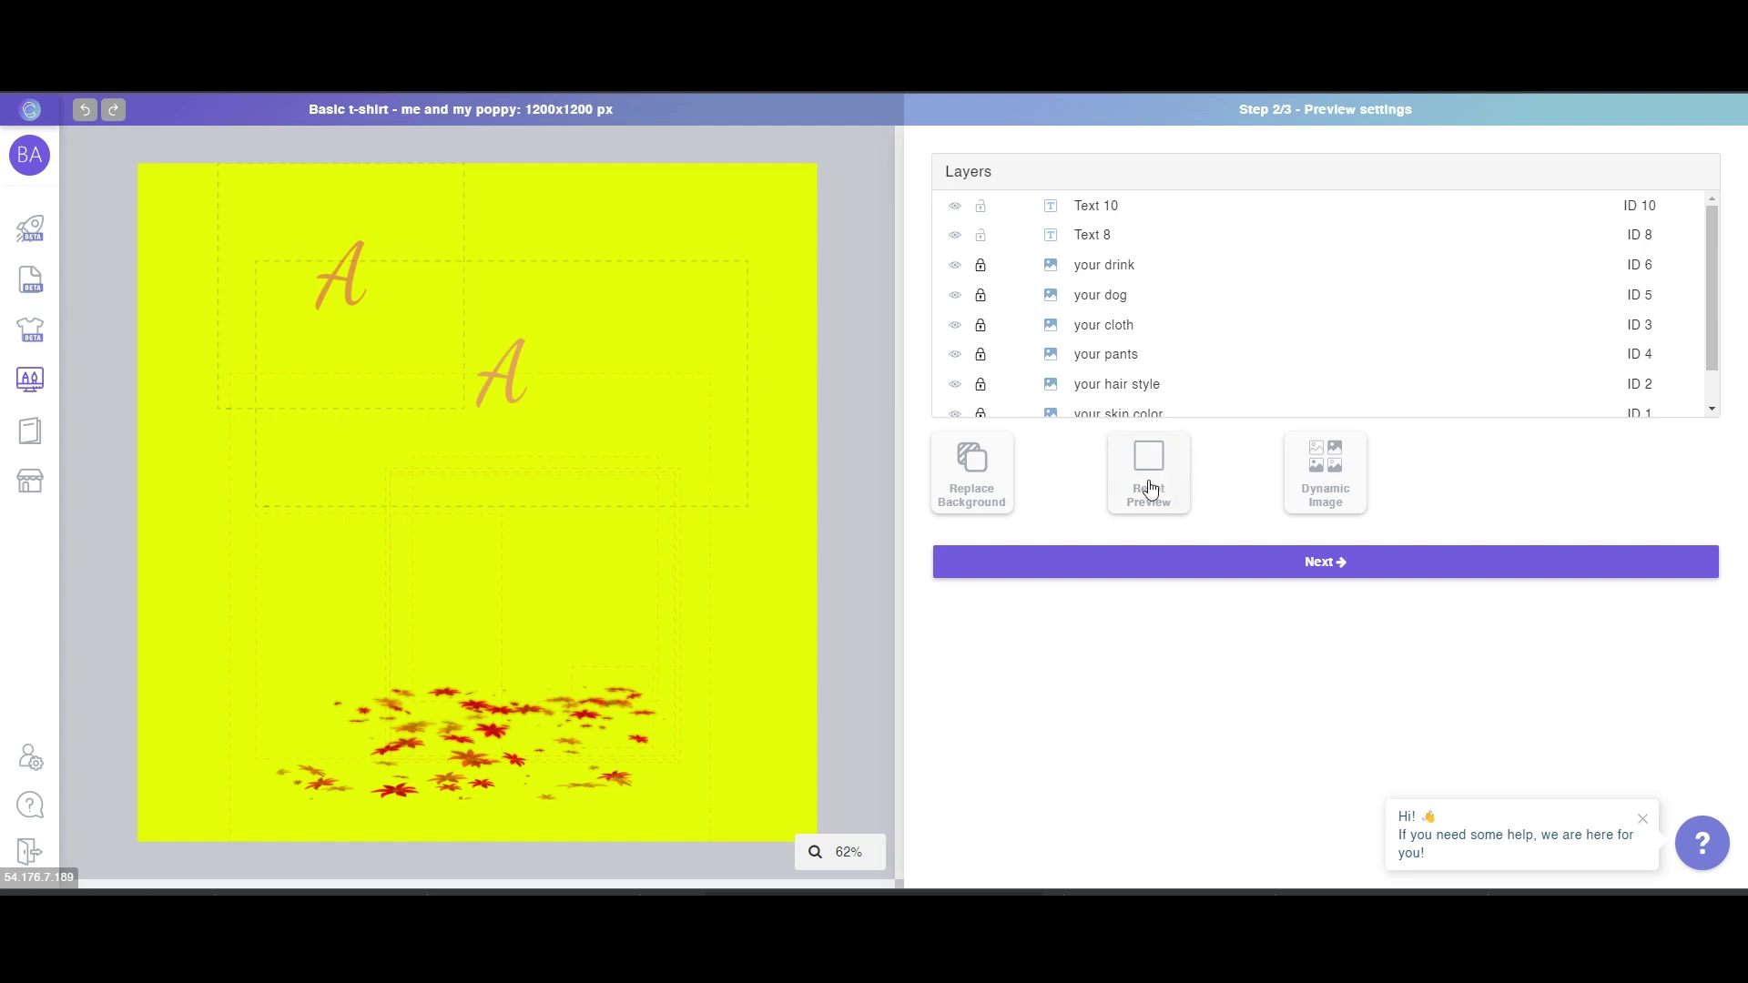
Reset the preview again and upload the white t-shirt mockup photo as the background image
click(1154, 499)
click(1489, 547)
click(1327, 483)
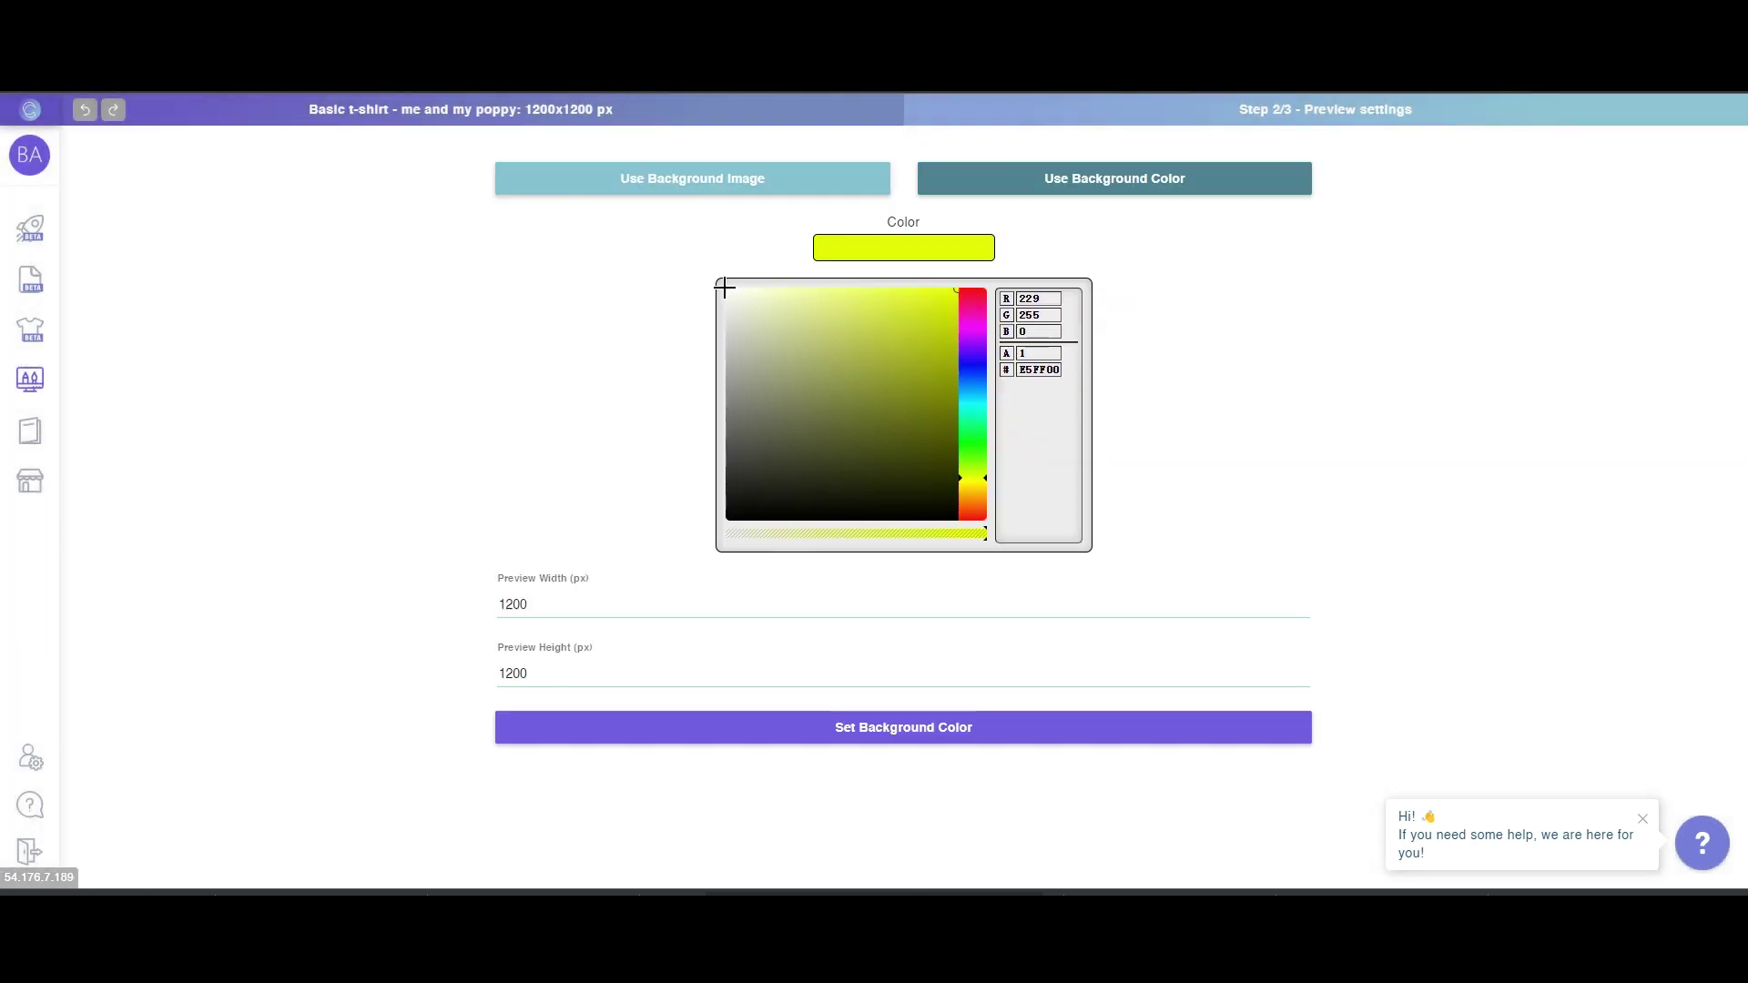
click(657, 182)
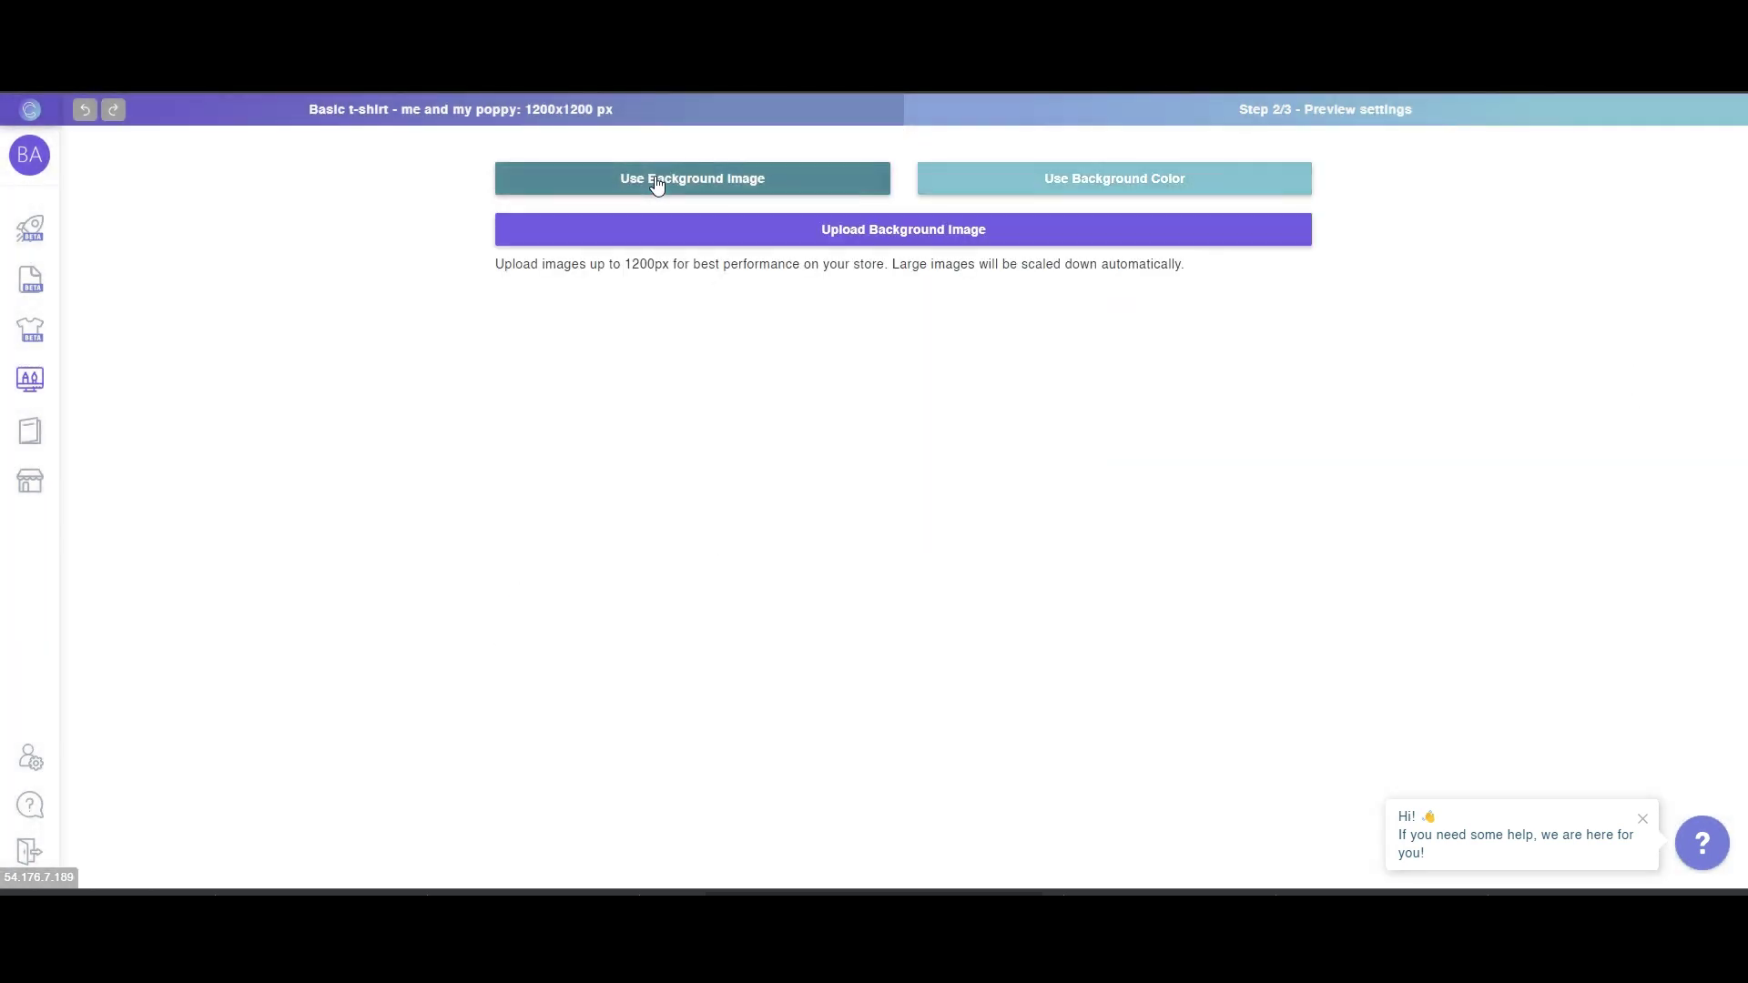
click(920, 228)
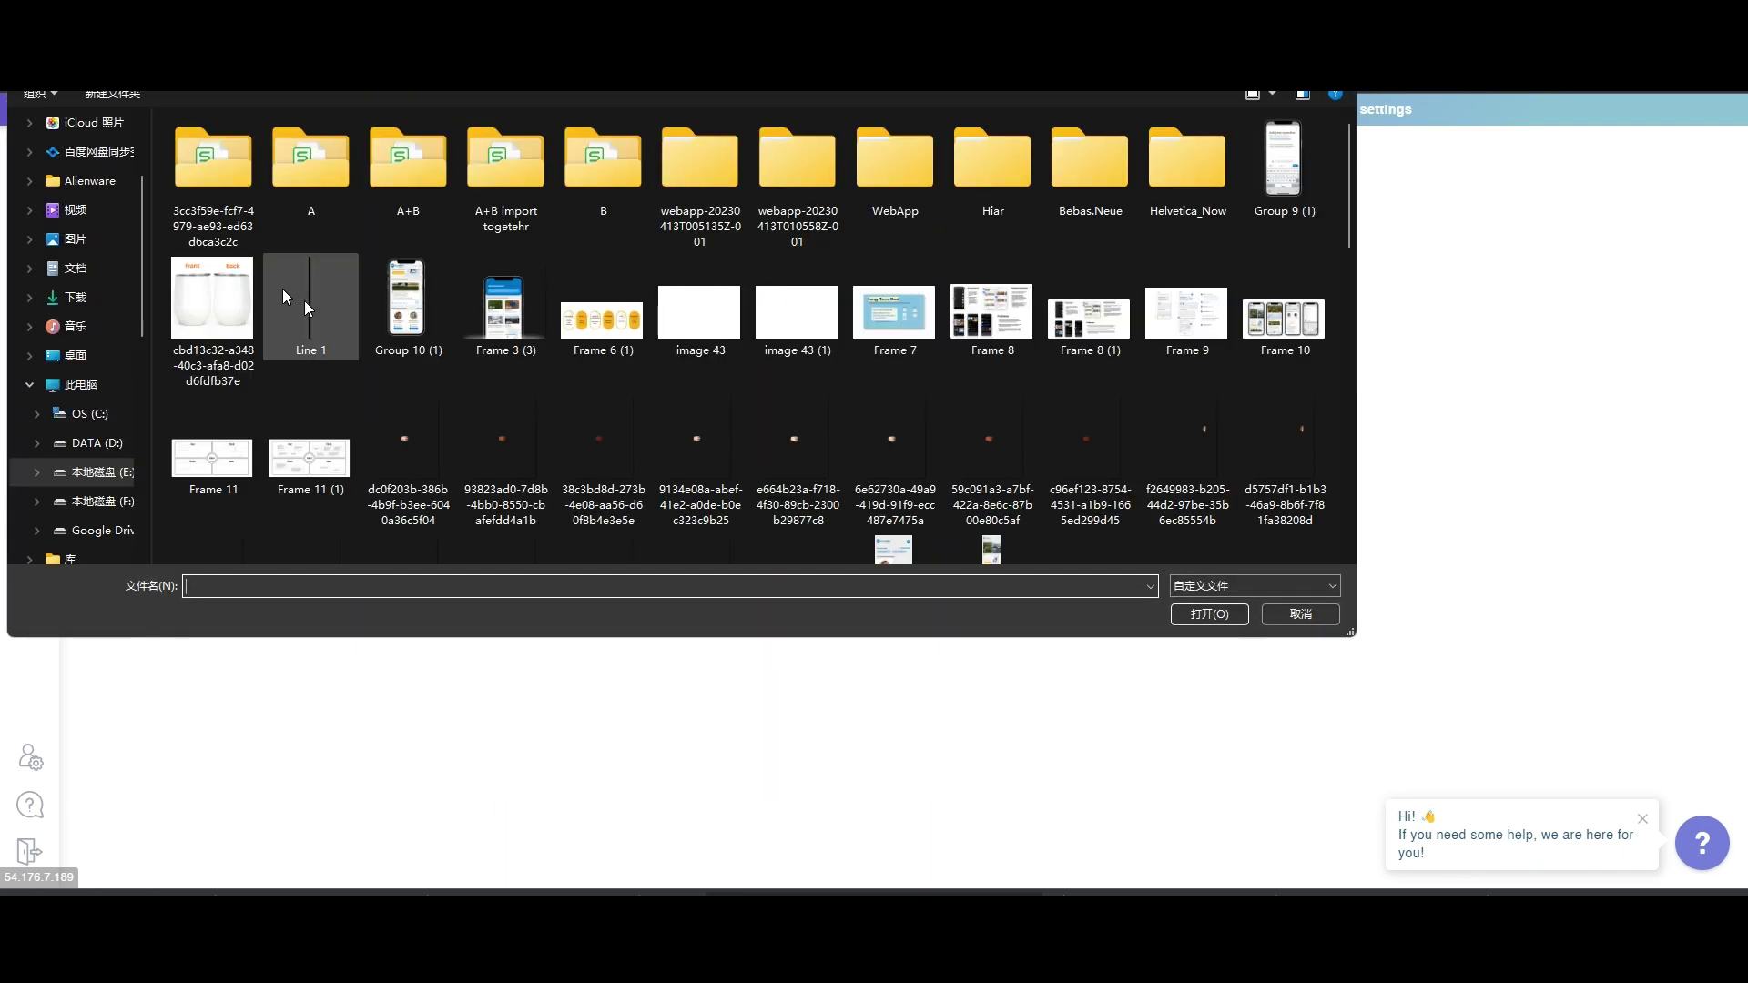
scroll(654, 296, down, 15)
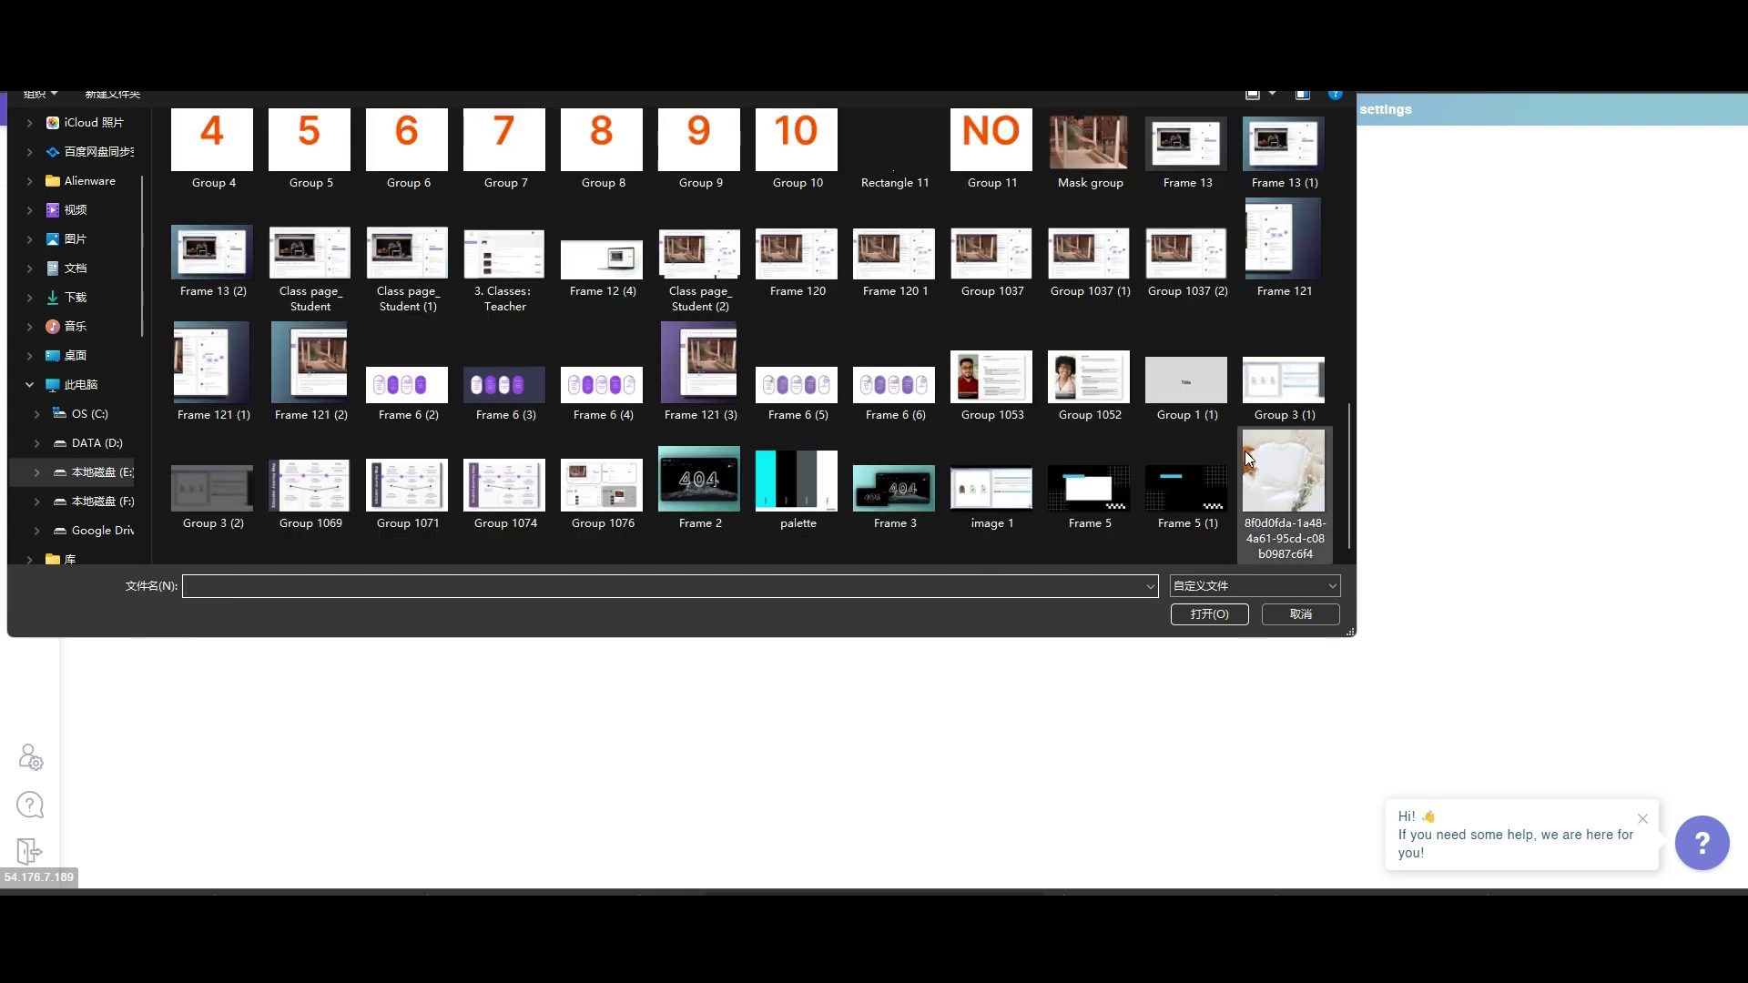
double_click(1302, 466)
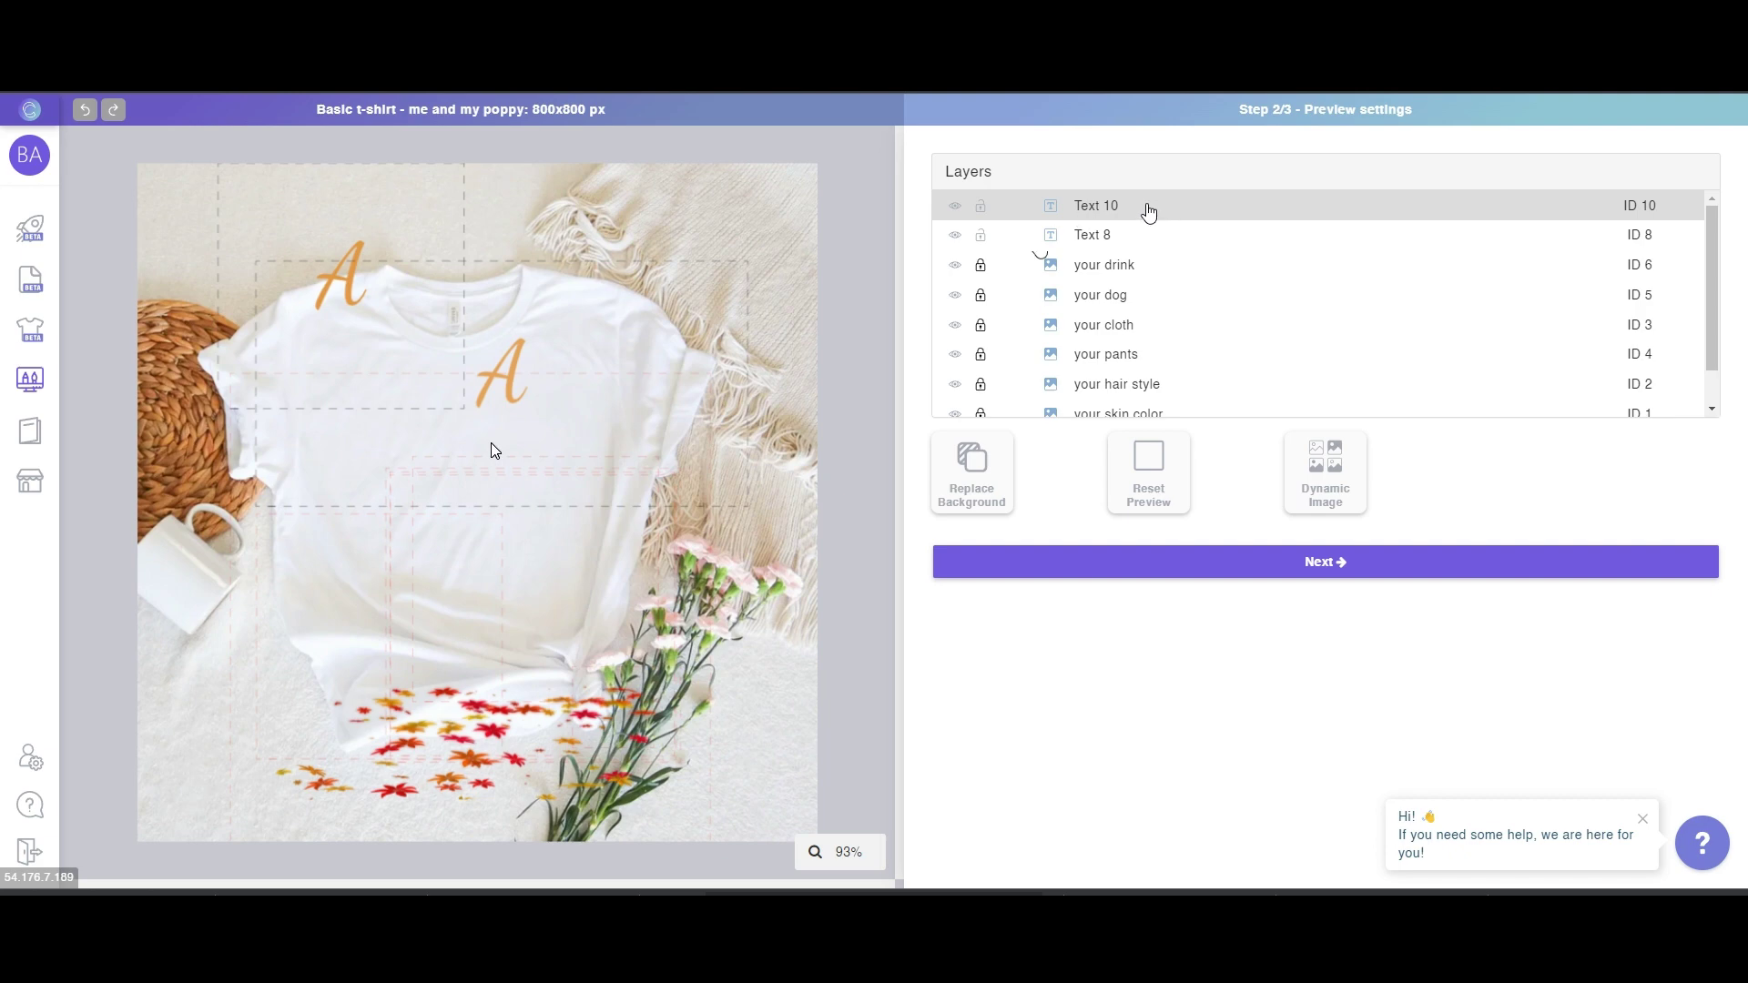
Unlock the background, skin, hair, pants, cloth, dog and drink layers
click(1145, 207)
shift+click(1145, 235)
scroll(1147, 252, down, 1)
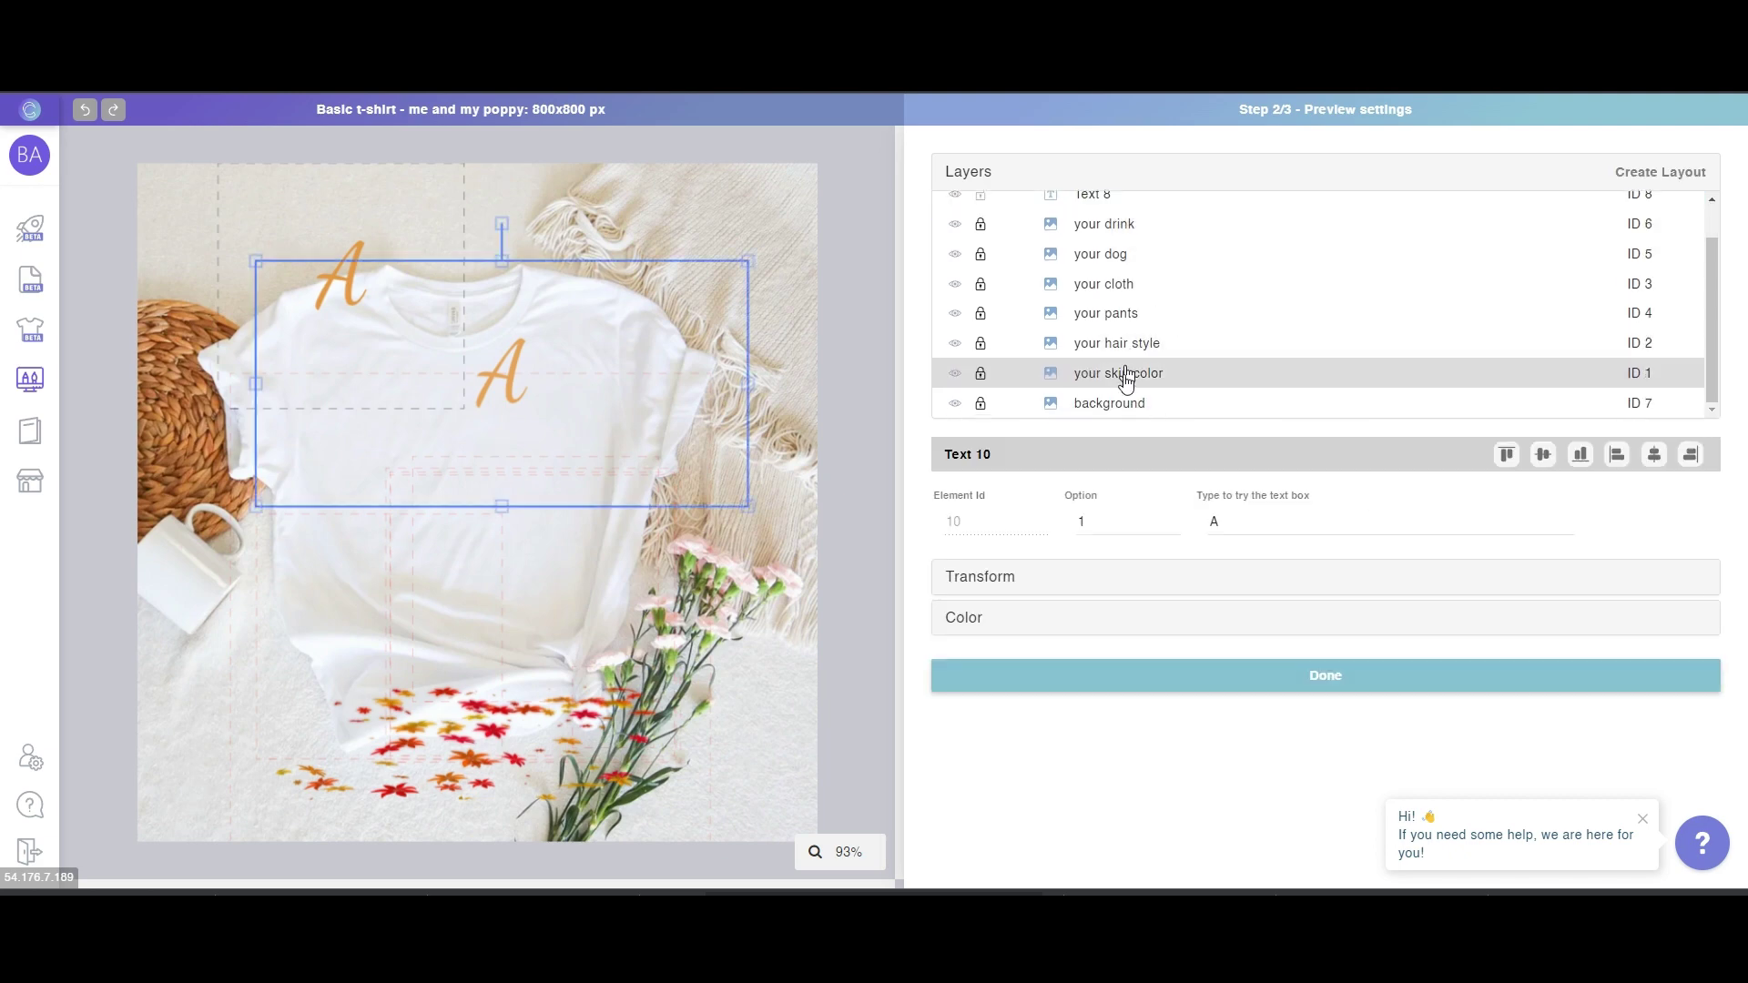
click(980, 403)
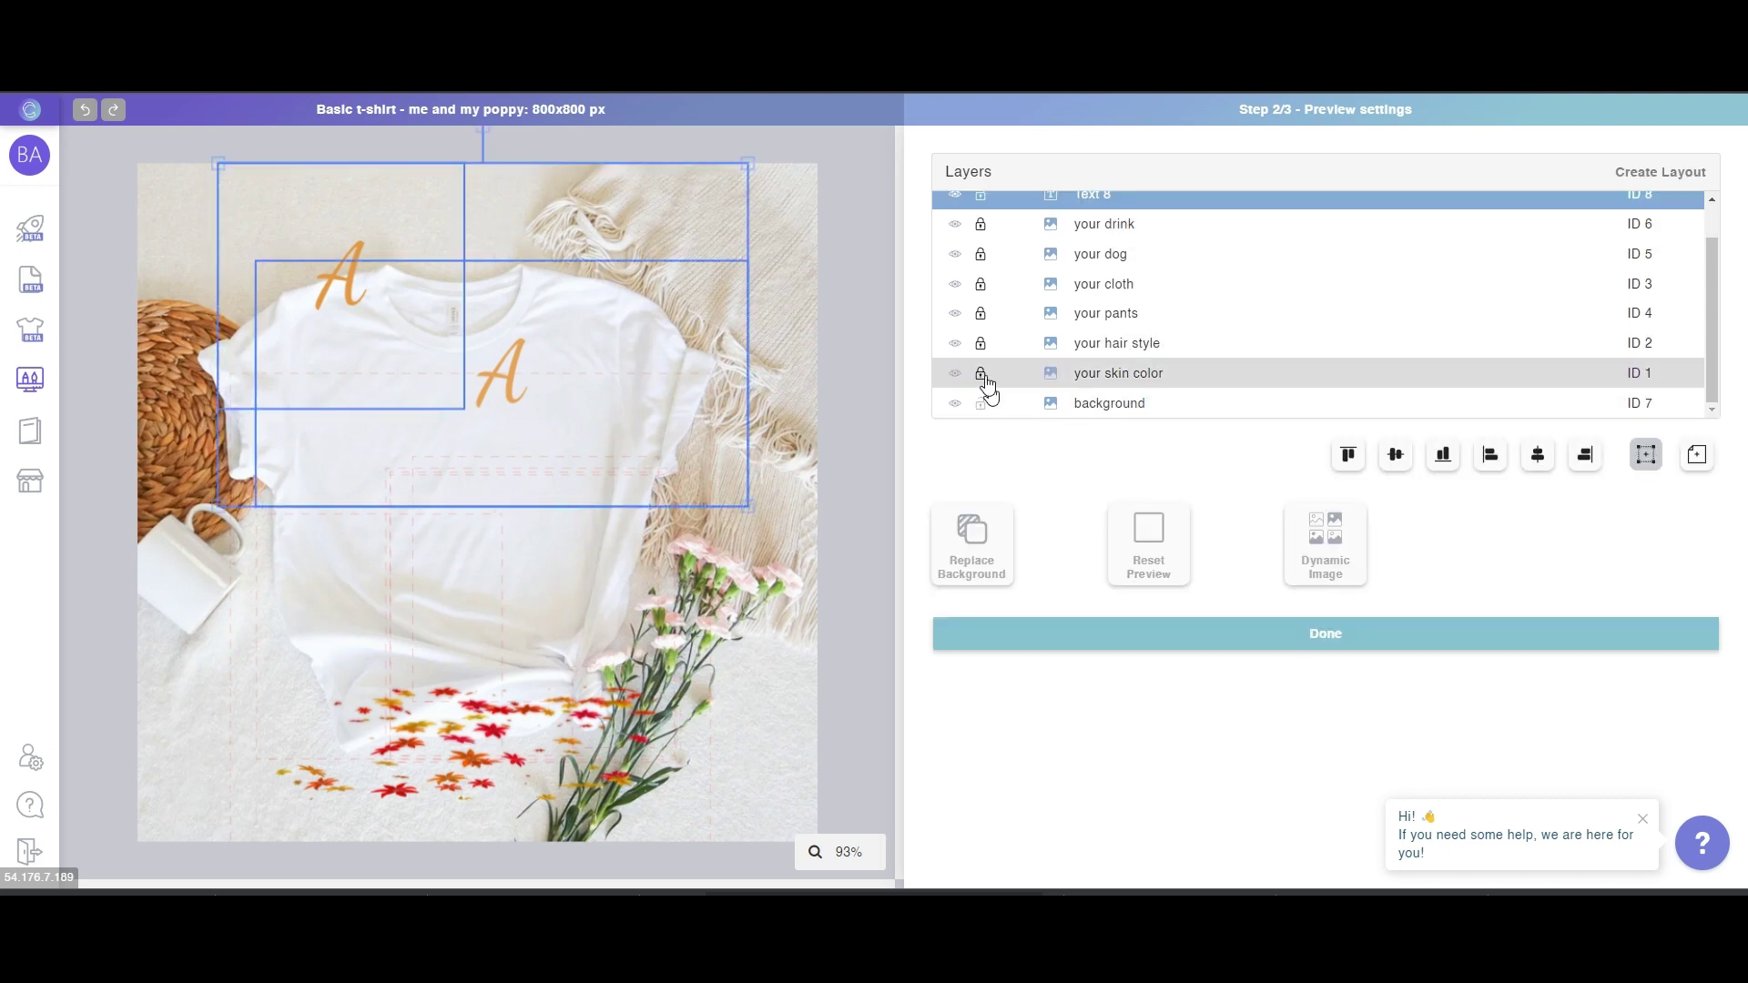
click(980, 373)
click(980, 343)
click(981, 314)
click(980, 284)
click(980, 254)
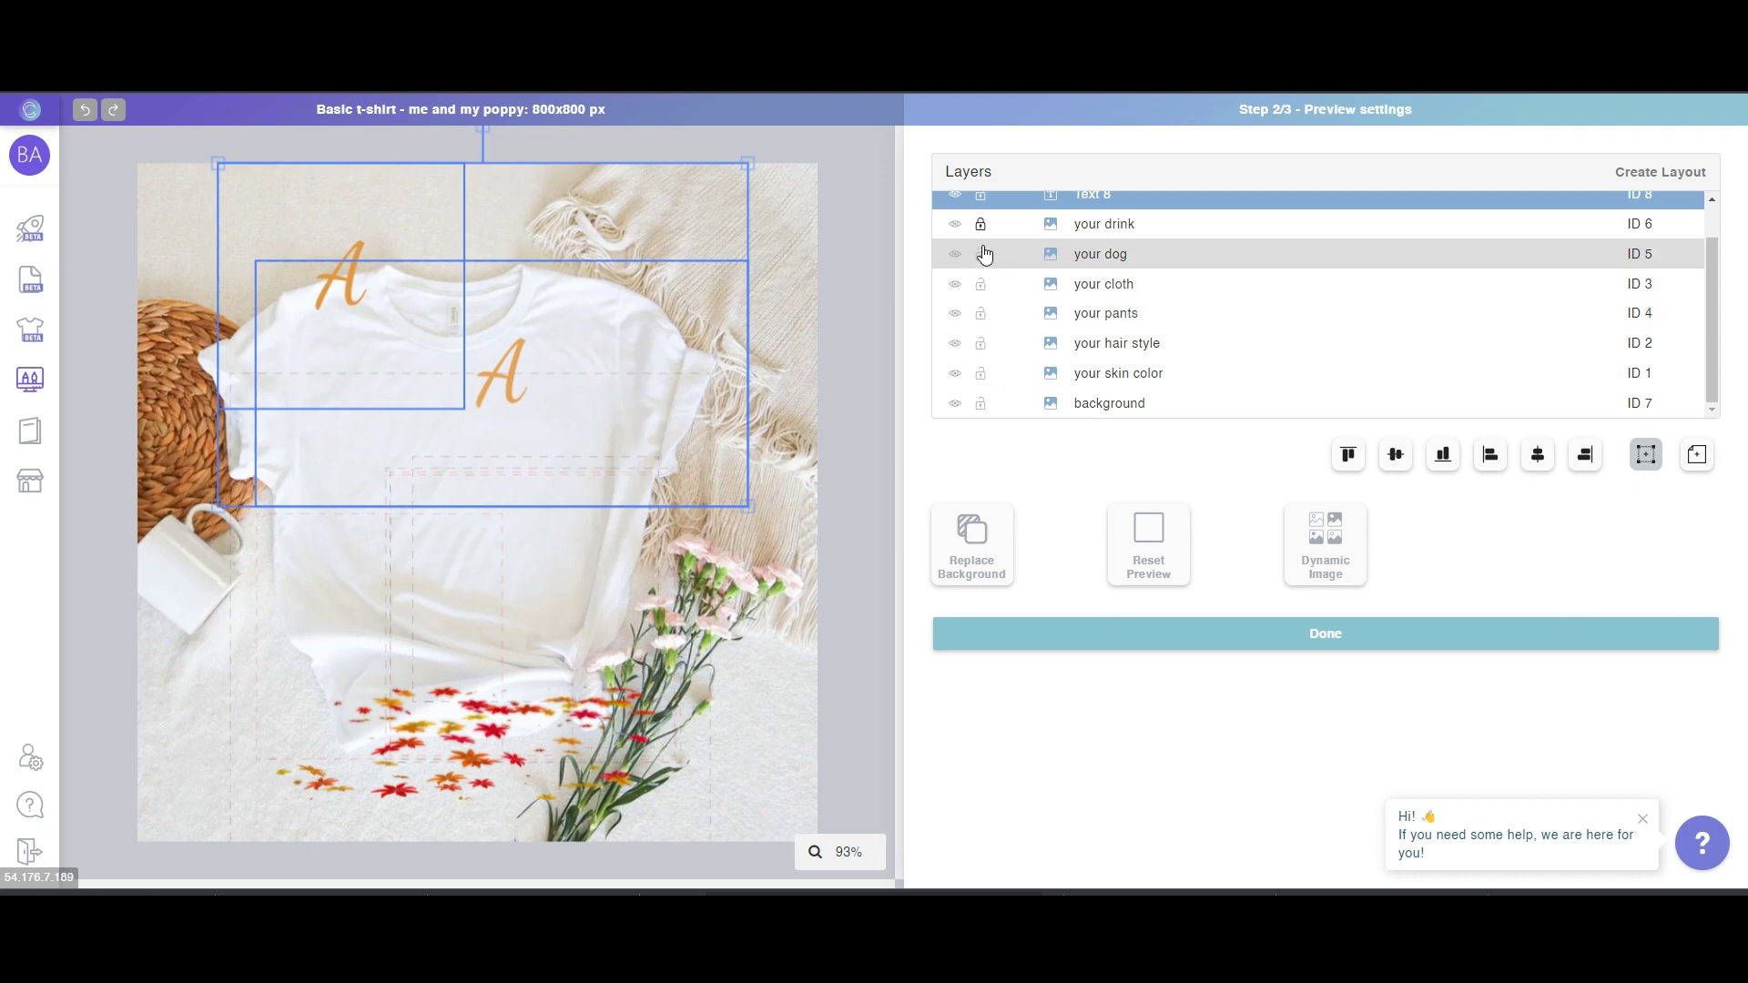
click(981, 224)
scroll(1084, 364, up, 1)
scroll(1095, 382, down, 1)
Select all layers, then shrink, move and slightly rotate the design onto the shirt's chest
shift+click(1112, 402)
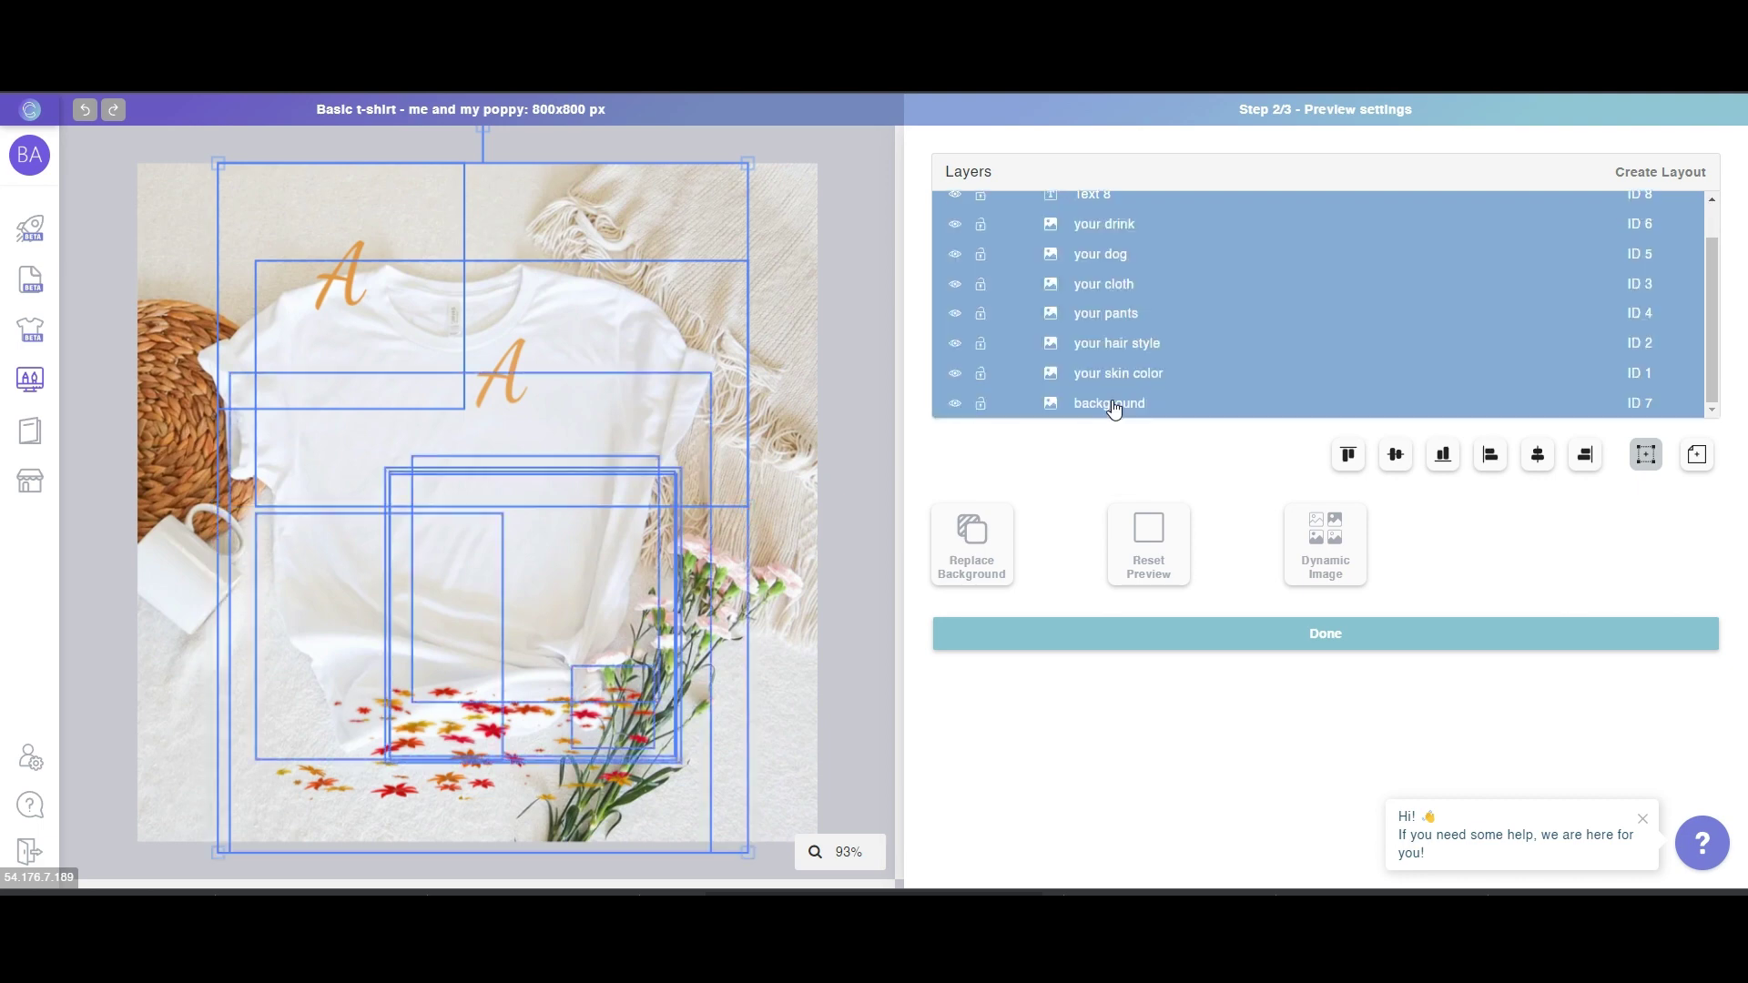
drag(218, 164, 403, 364)
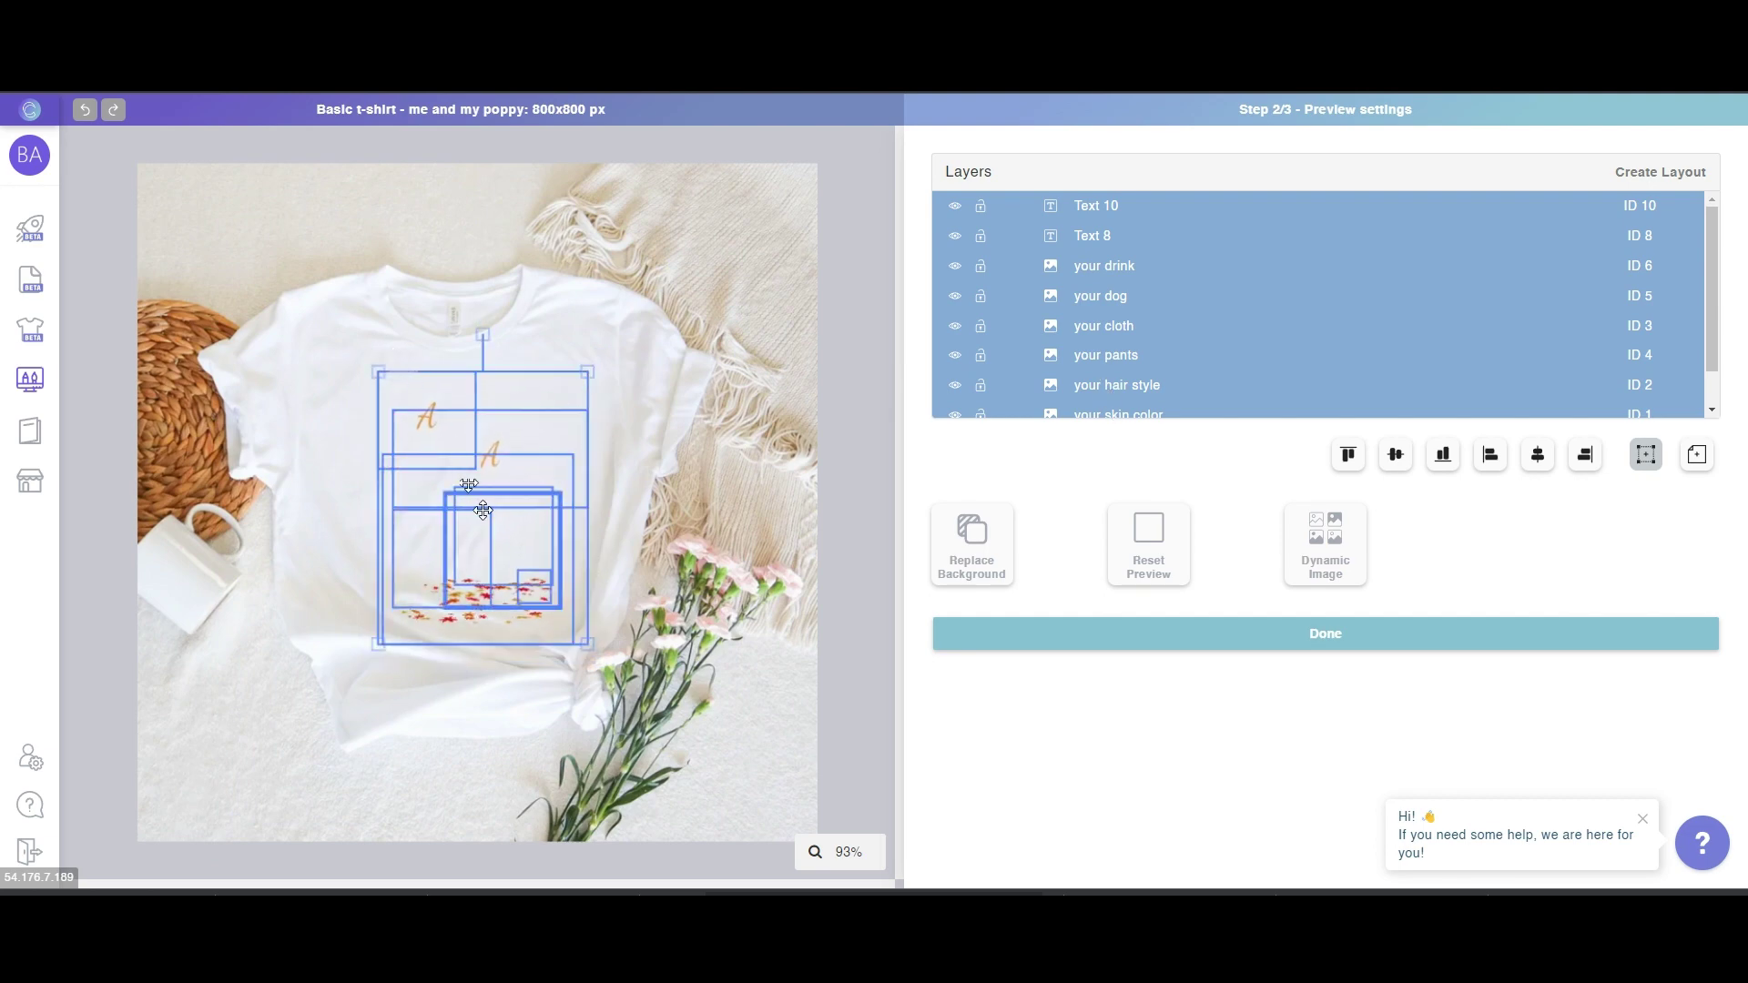
drag(483, 509, 450, 512)
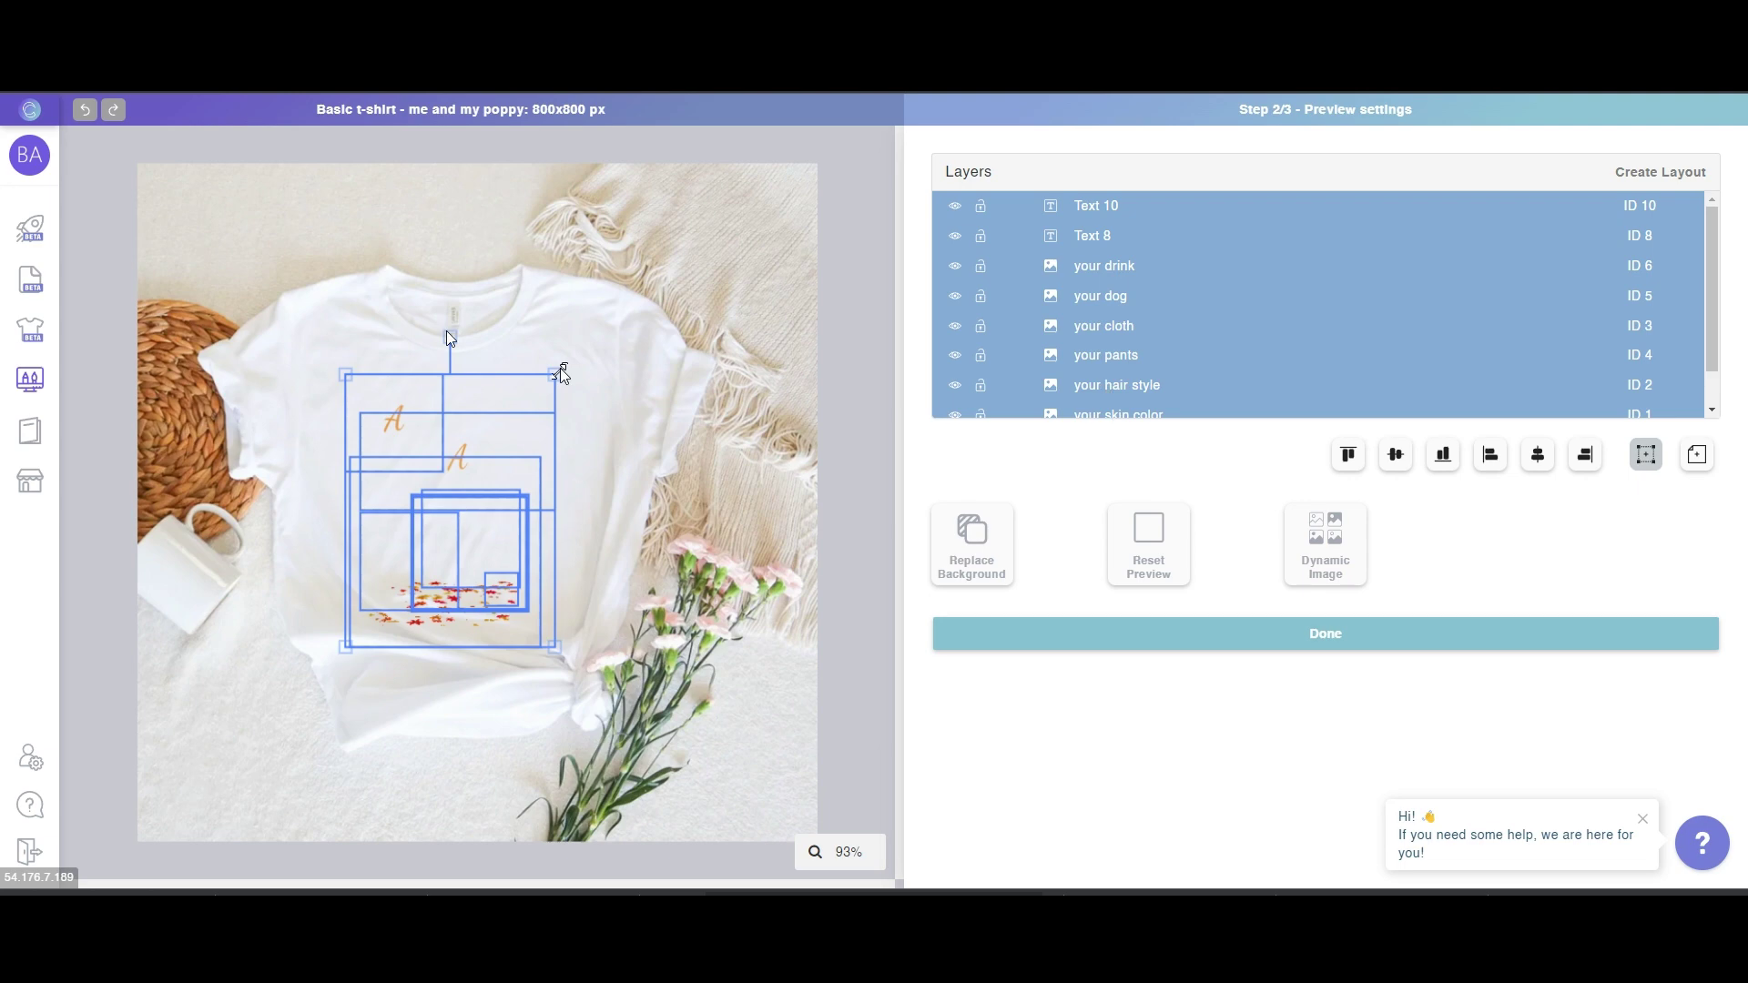
drag(451, 333, 465, 315)
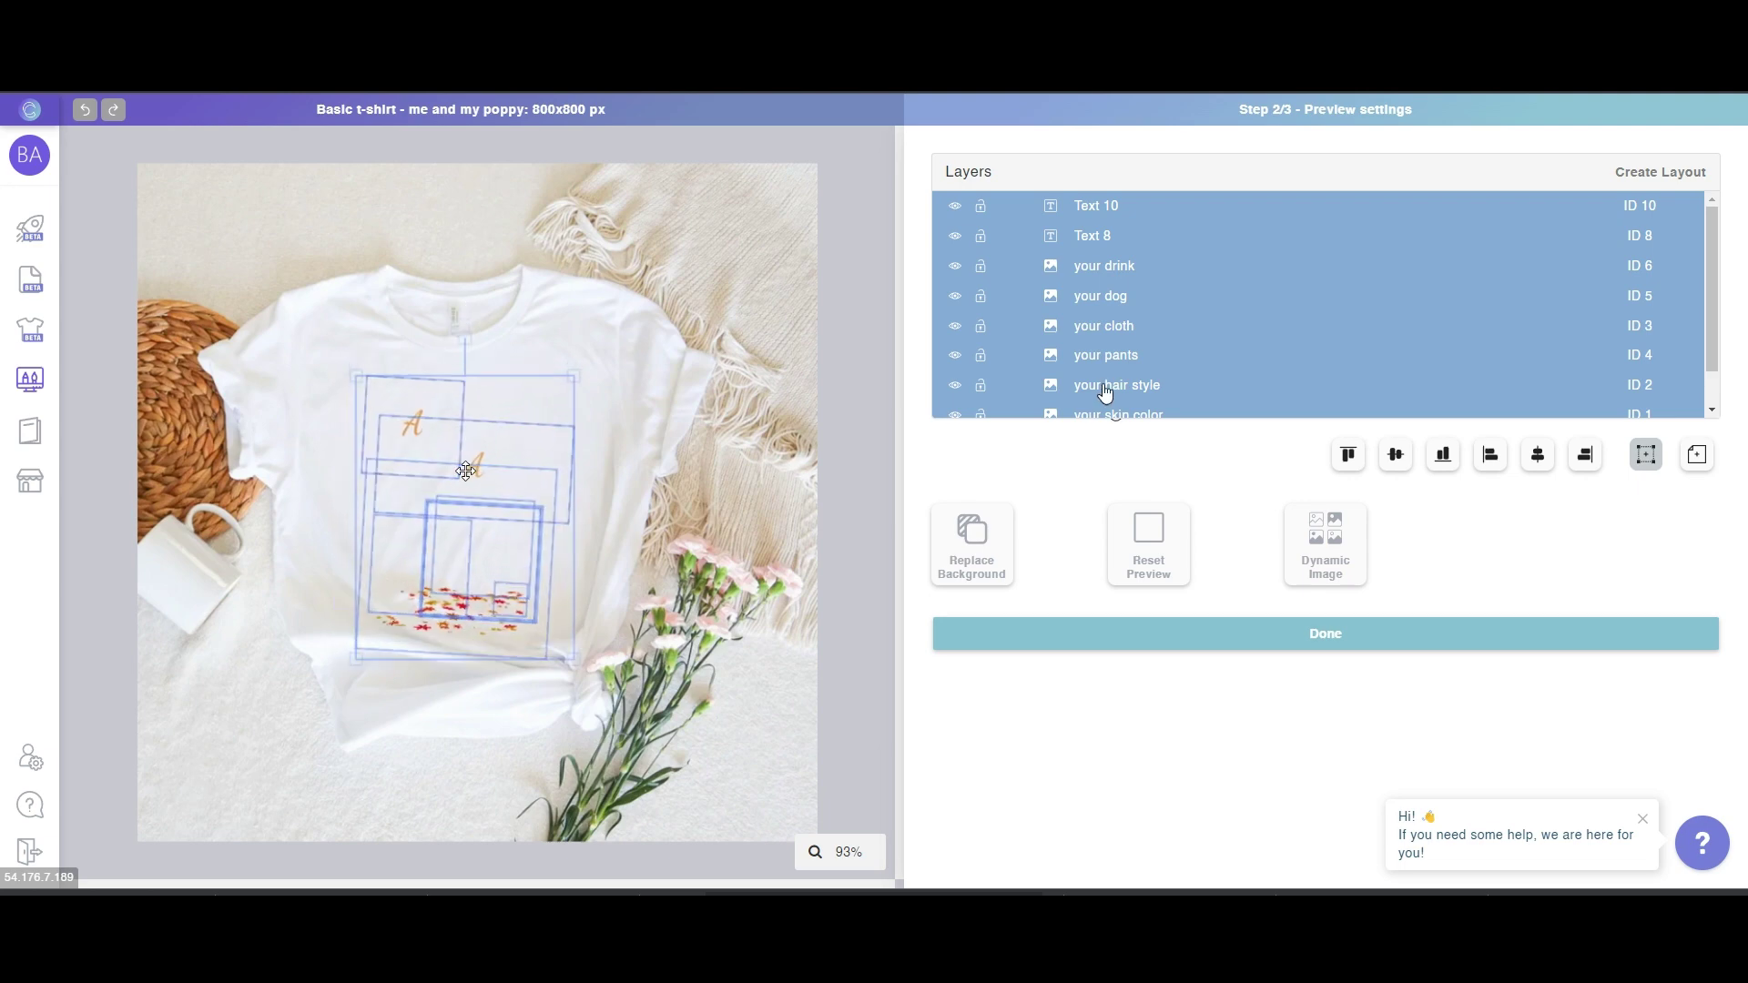
drag(465, 338, 465, 337)
drag(478, 510, 471, 523)
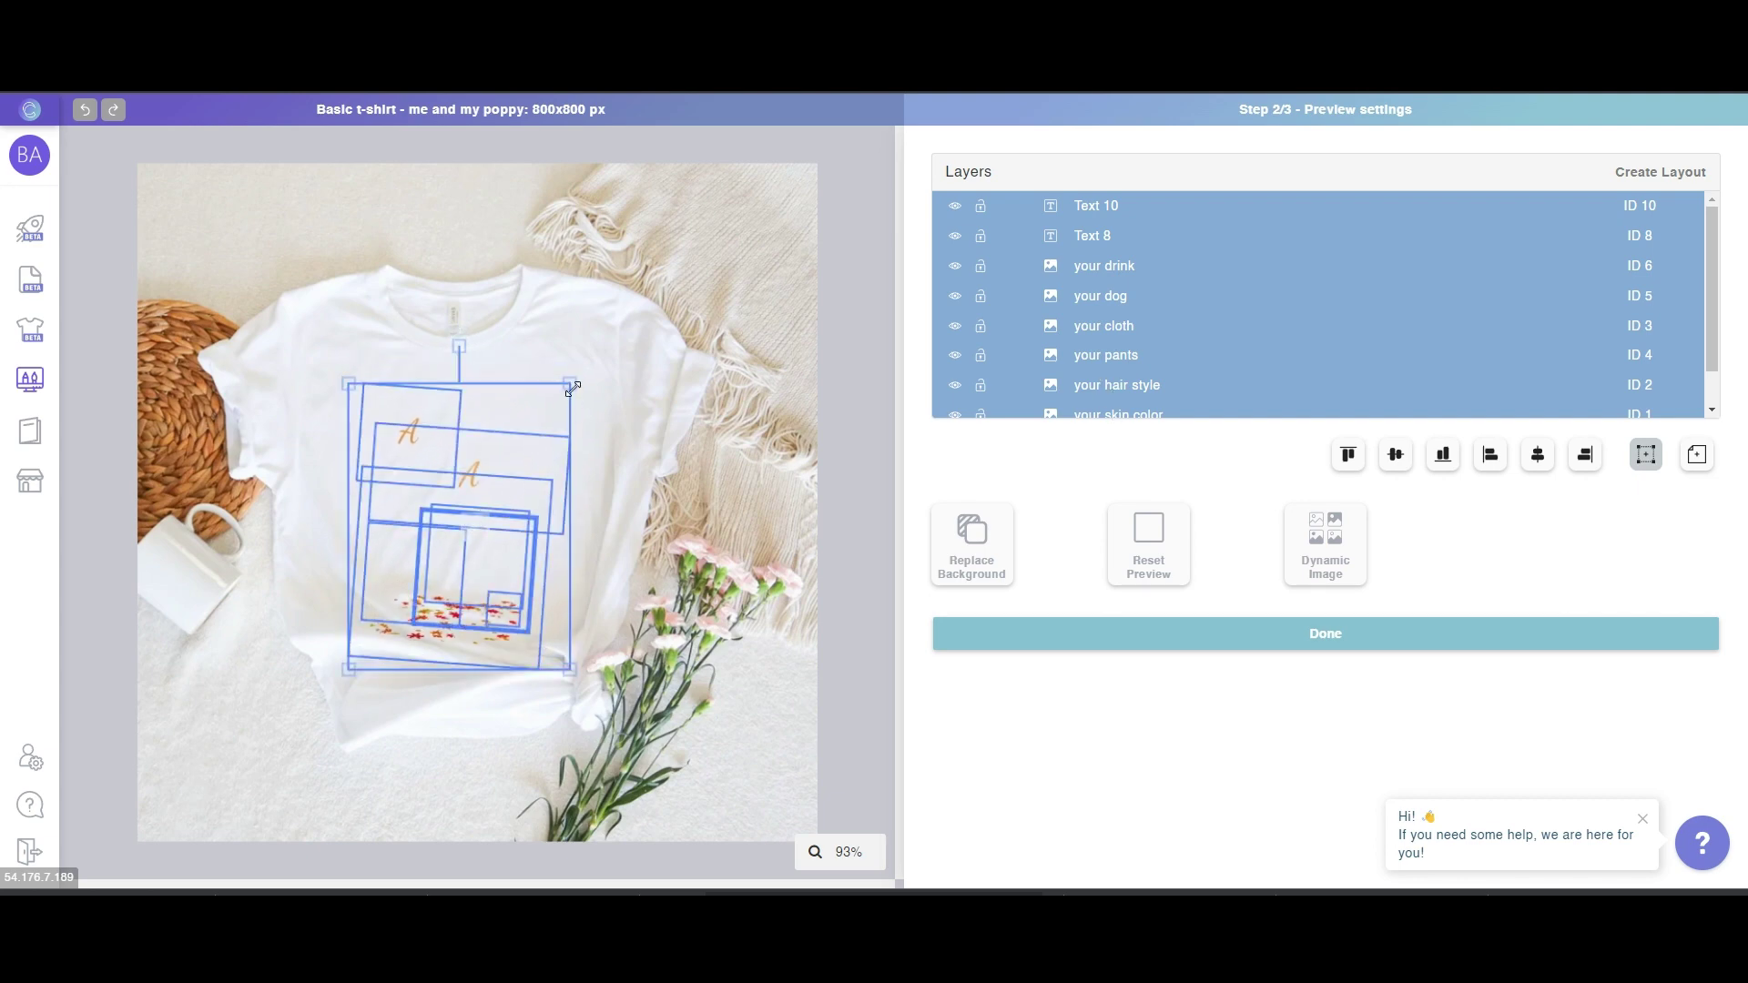
drag(569, 383, 583, 367)
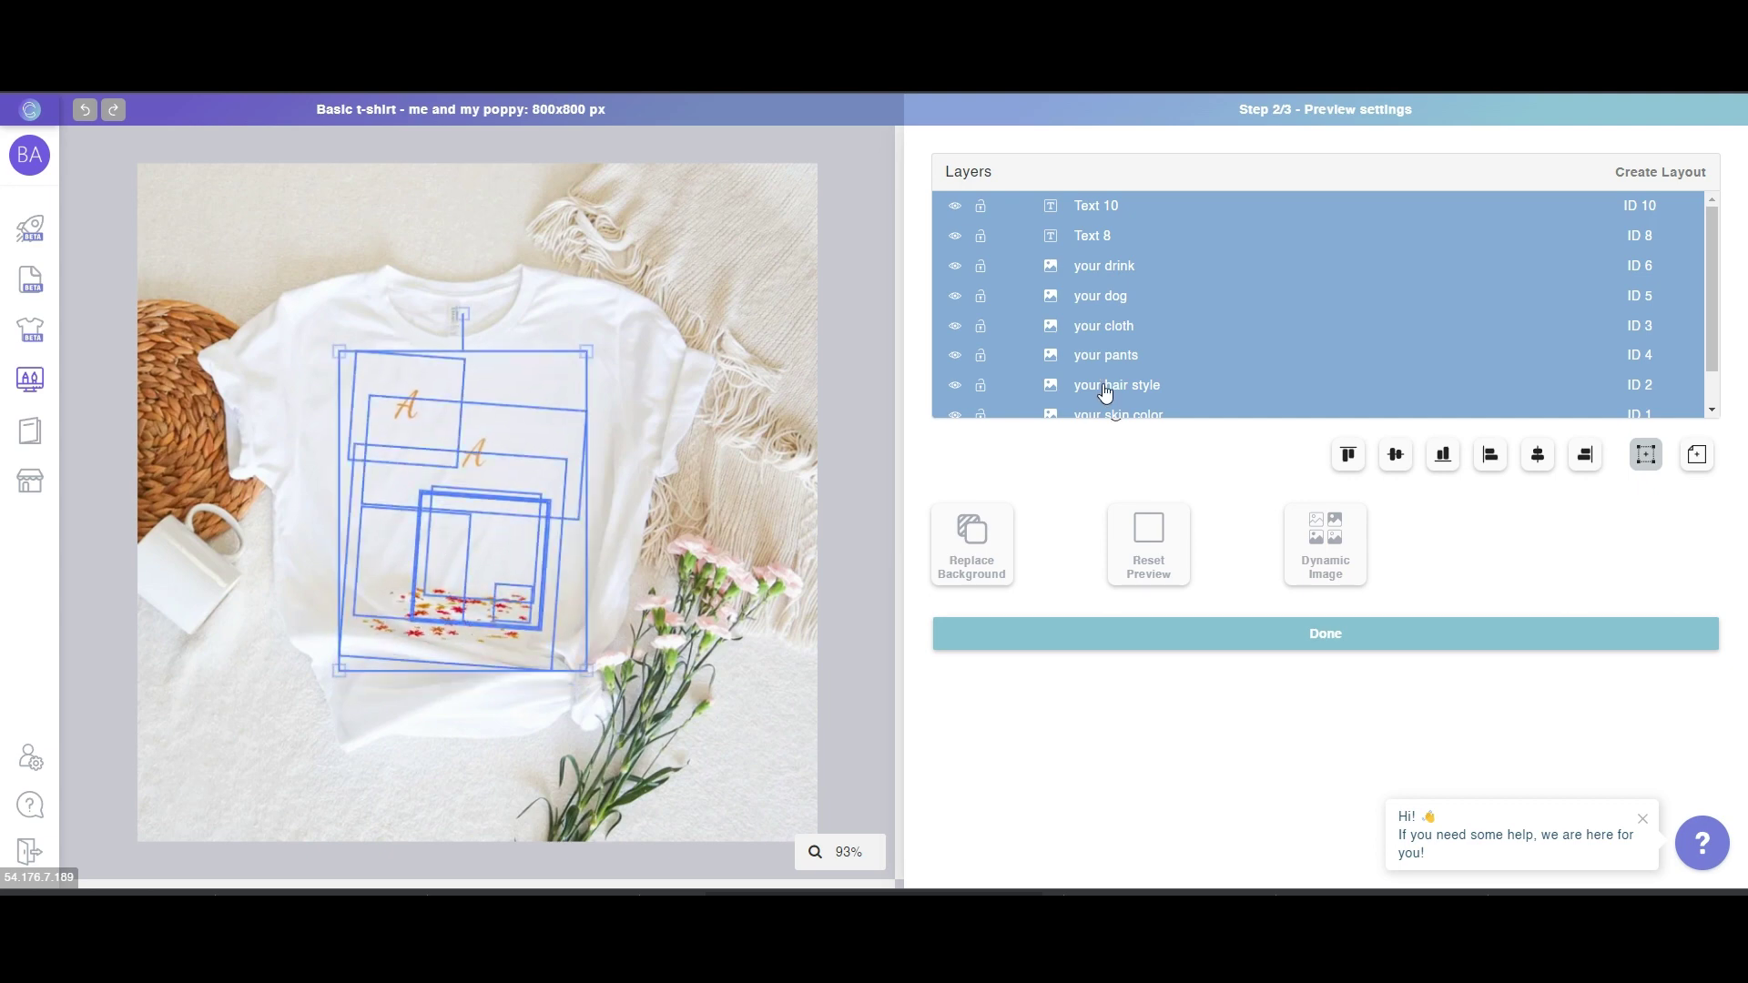
click(1116, 355)
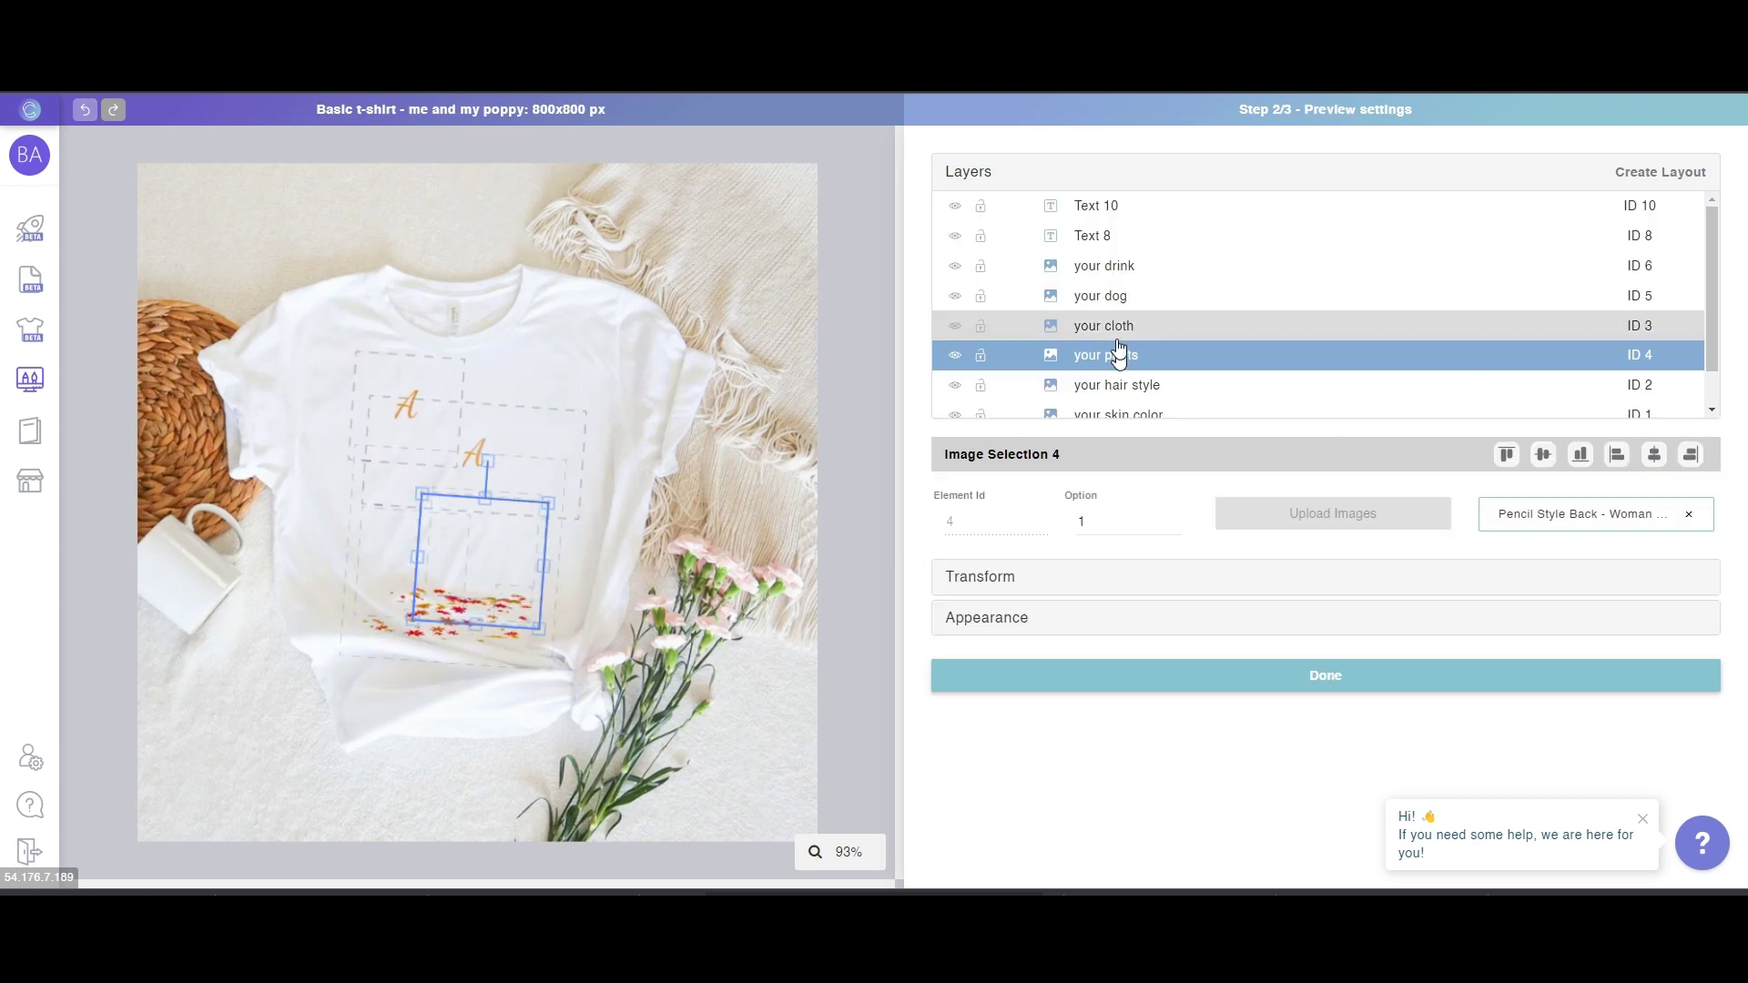
Set the pants, cloth, dog and drink layers to option 2
click(1175, 515)
click(1143, 328)
click(1175, 515)
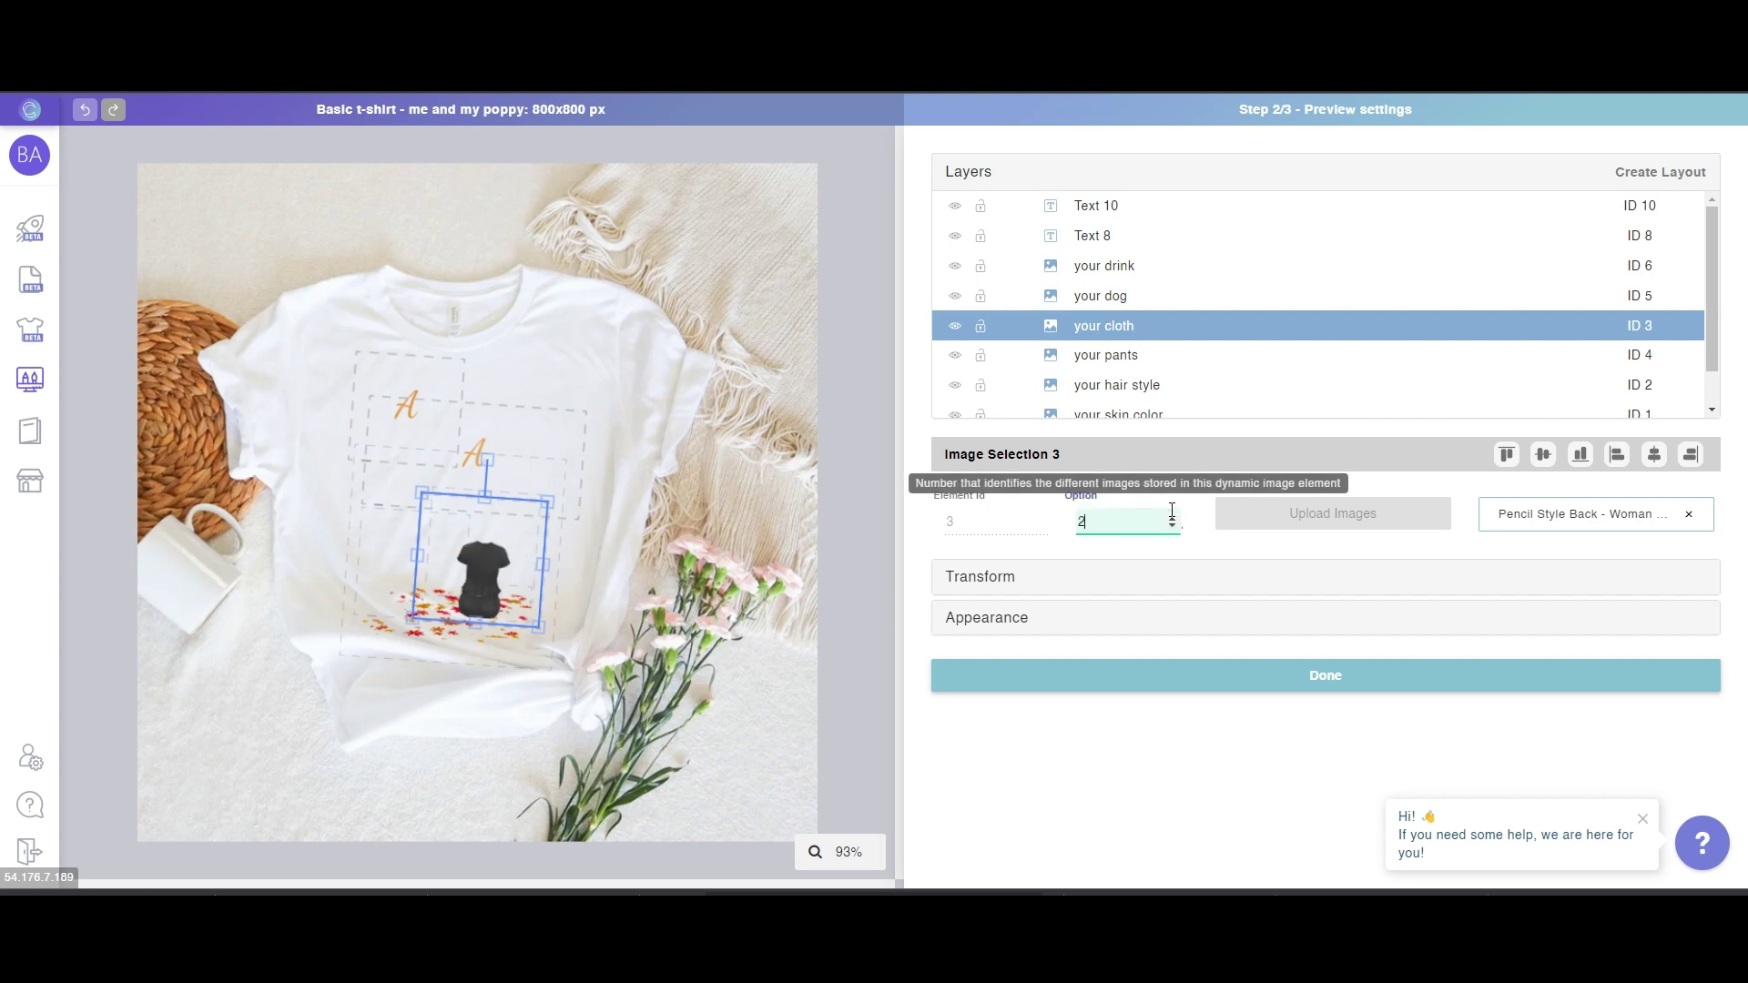
click(1133, 297)
click(1175, 516)
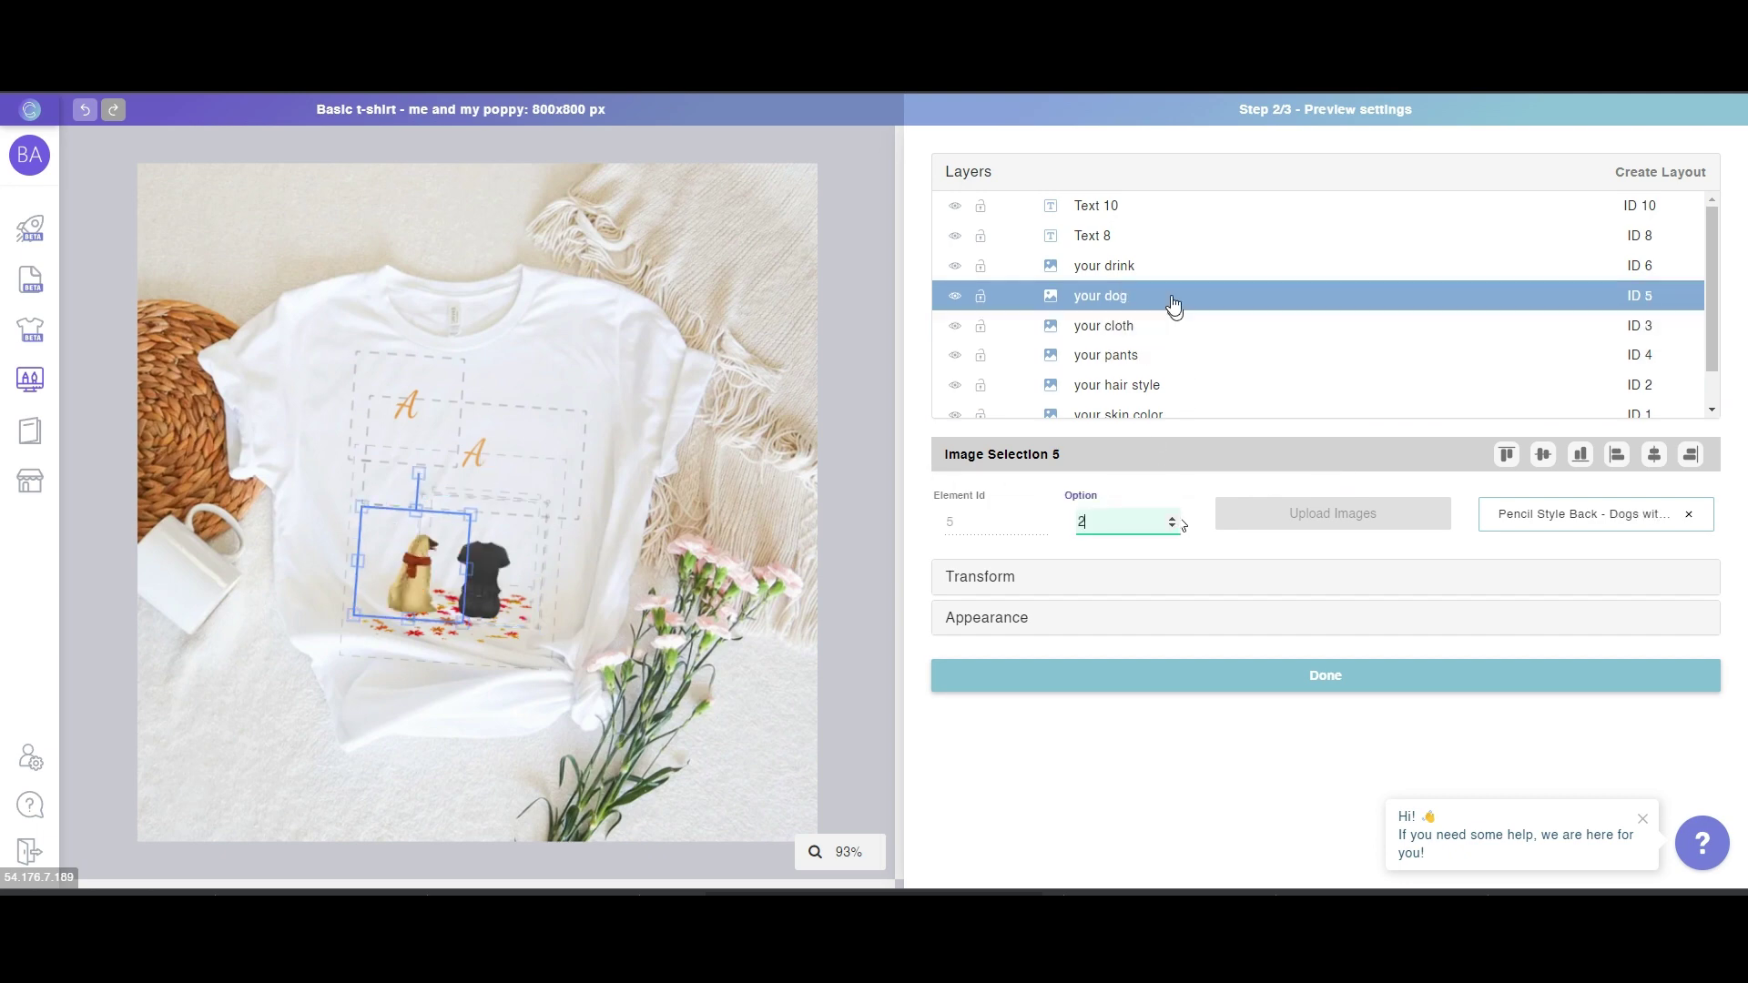
click(1171, 273)
click(1175, 515)
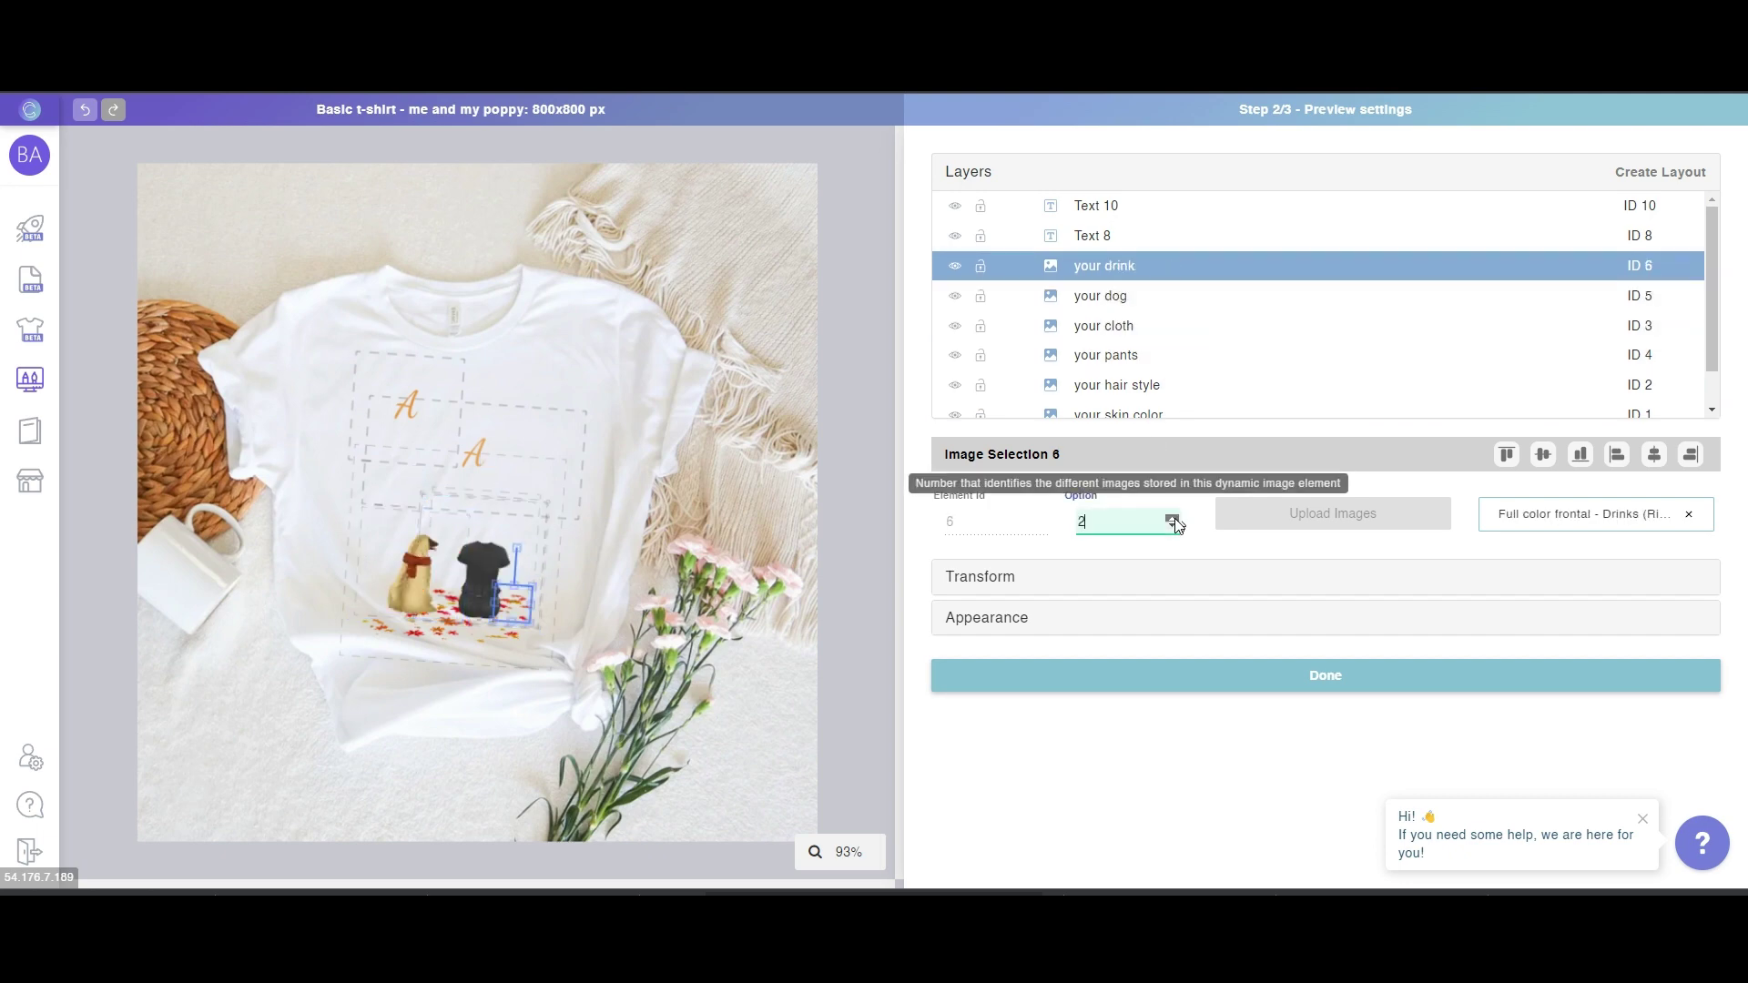
Set the hair style layer to option 2, select skin colour, then view the store's Basic t-shirt preview
scroll(1154, 368, down, 1)
click(1159, 354)
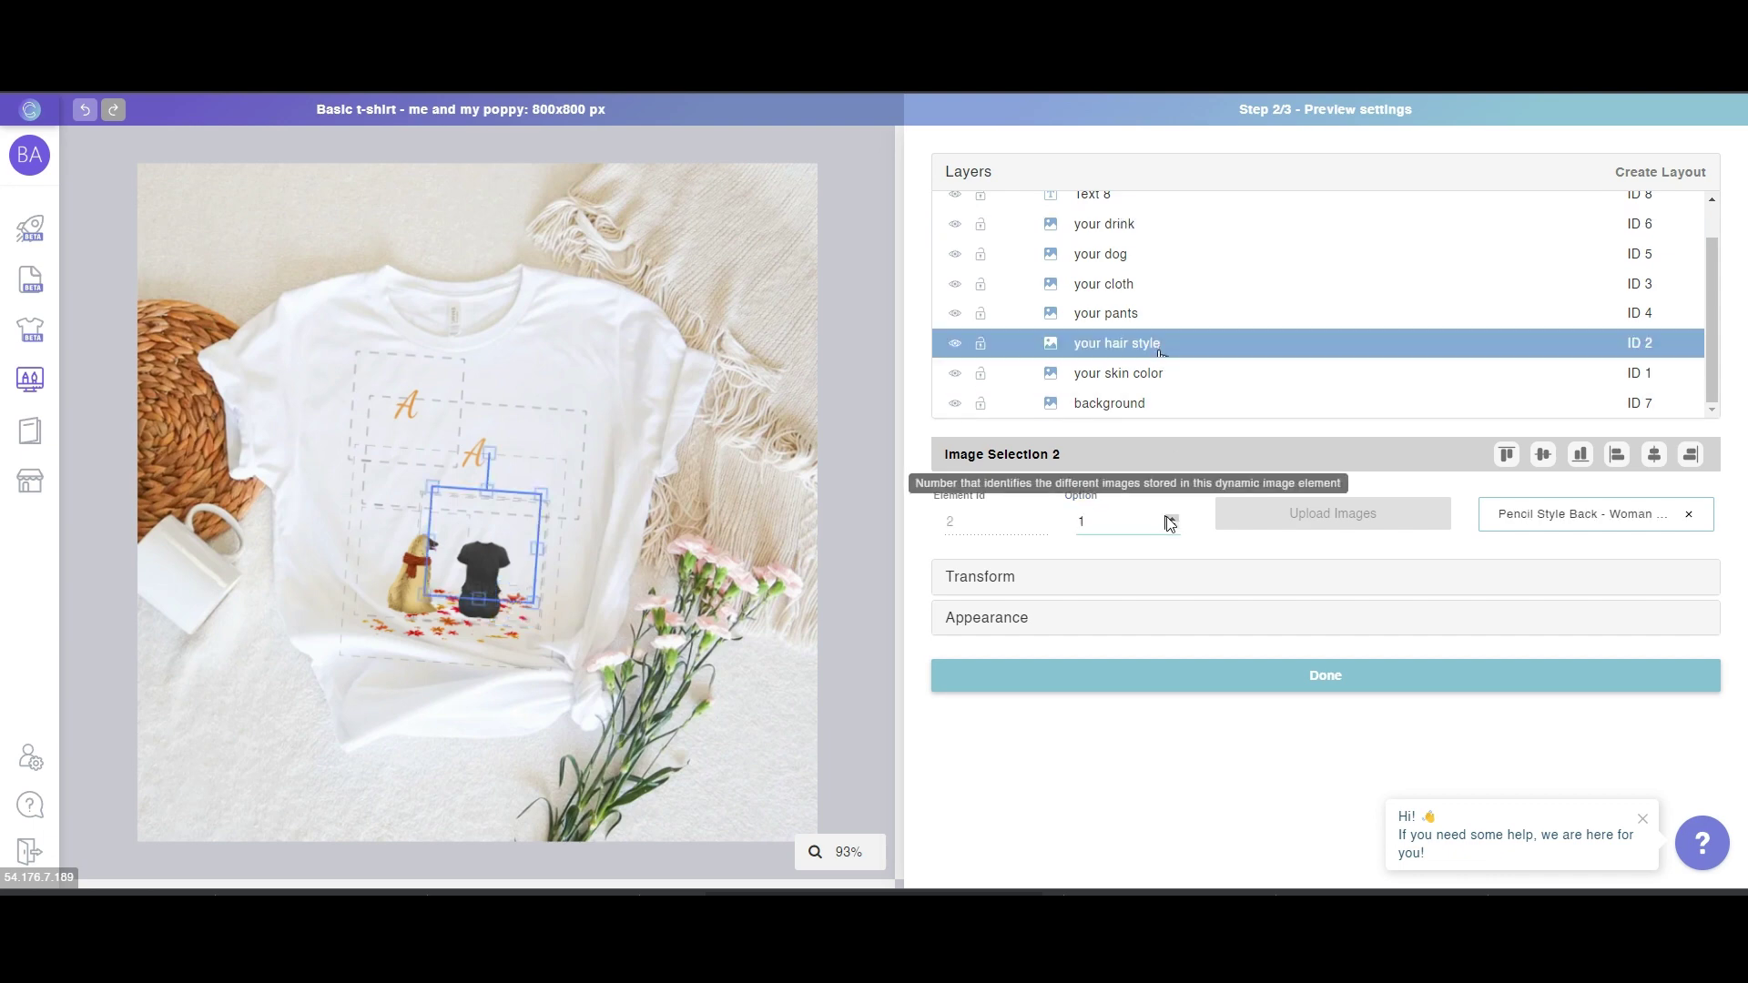
click(1172, 516)
click(1139, 381)
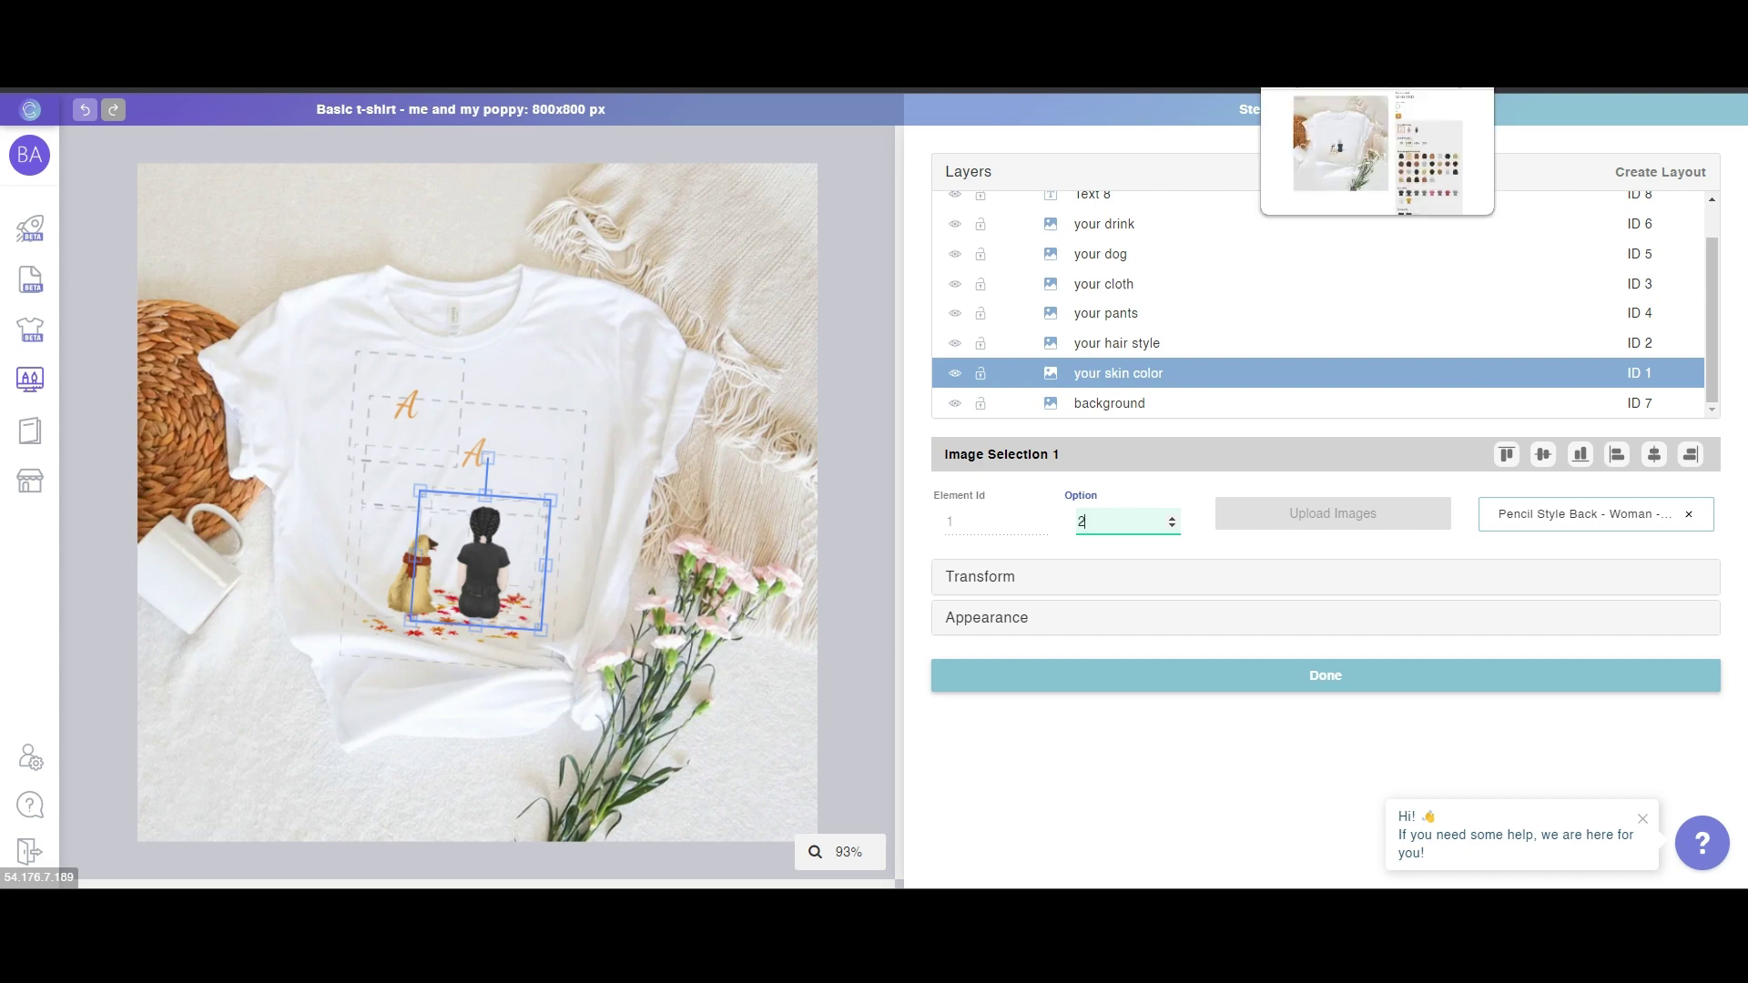
click(1319, 75)
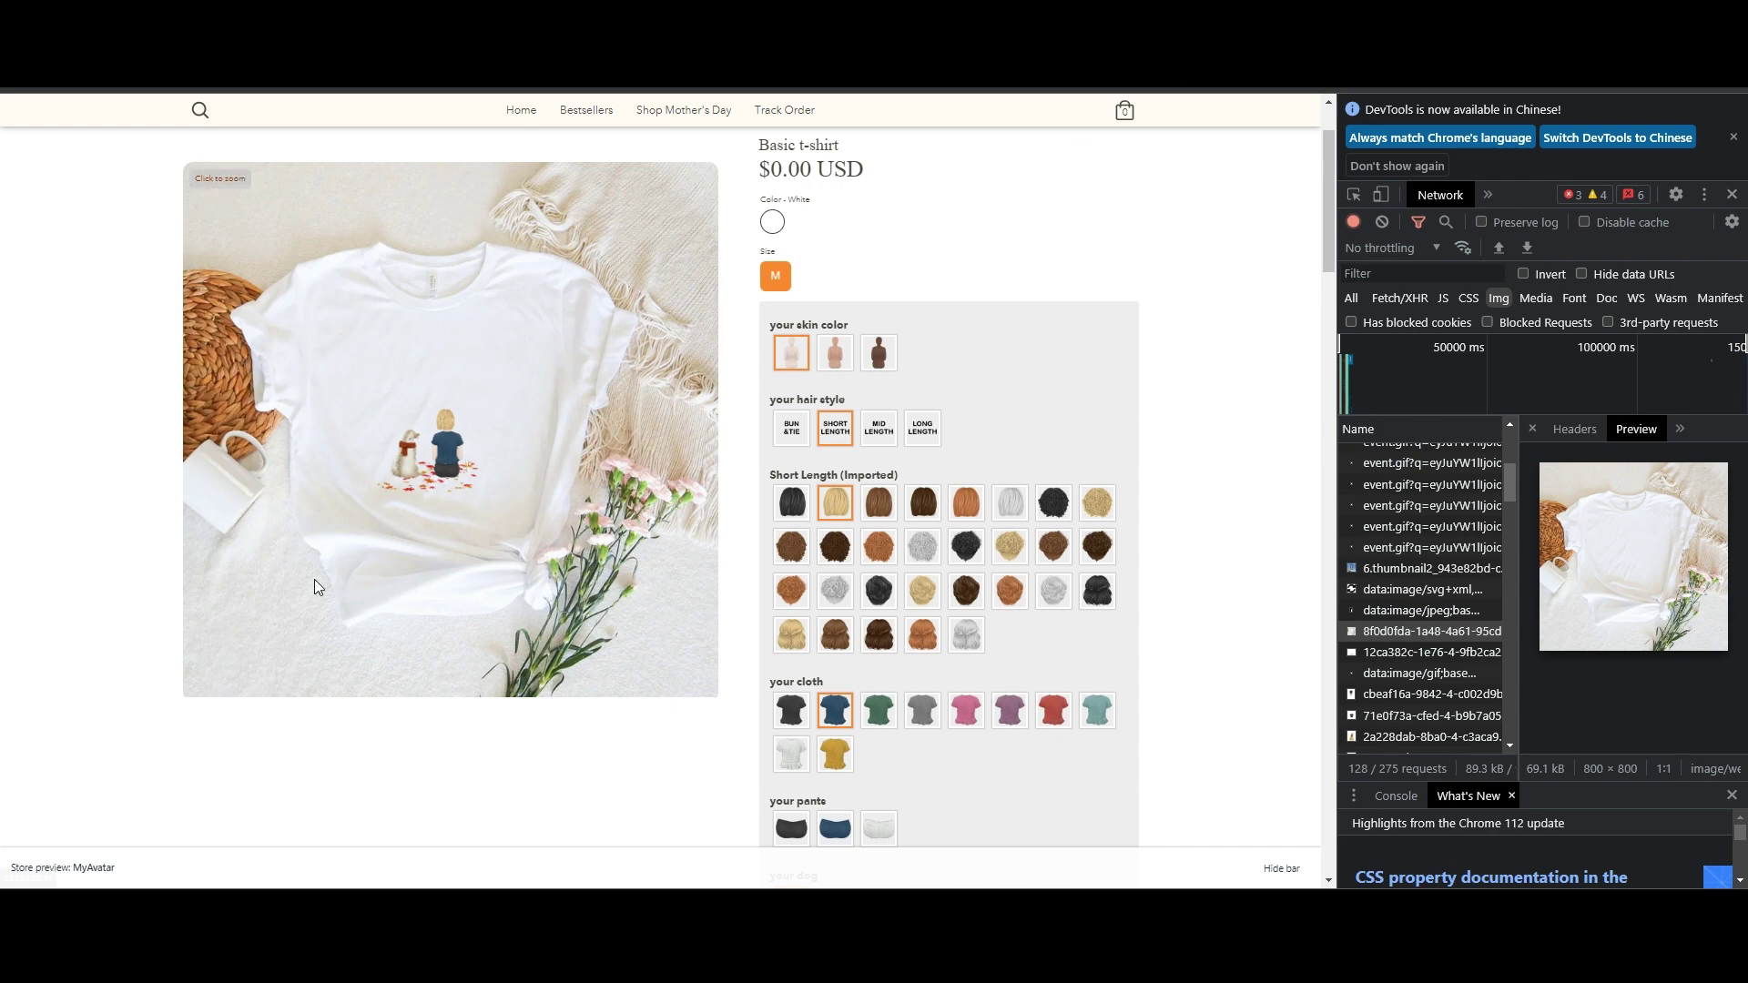